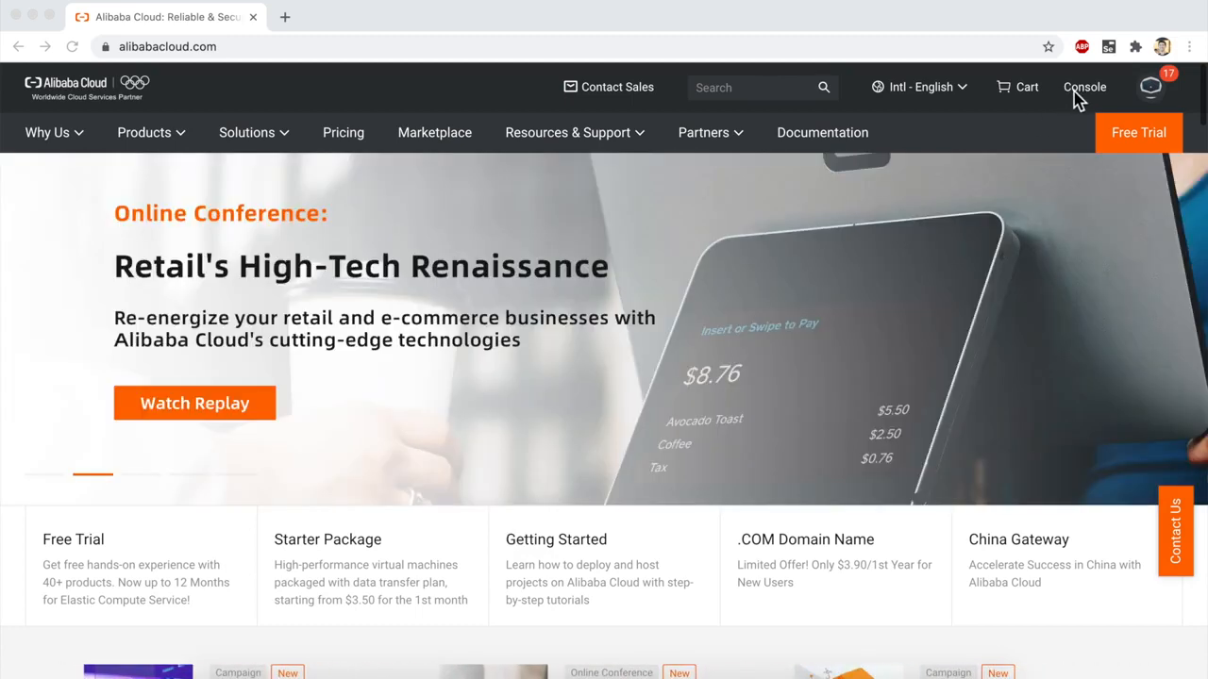
Step: Go to the Alibaba Cloud console and open ApsaraDB for RDS from the list of products and services
left_click(1030, 155)
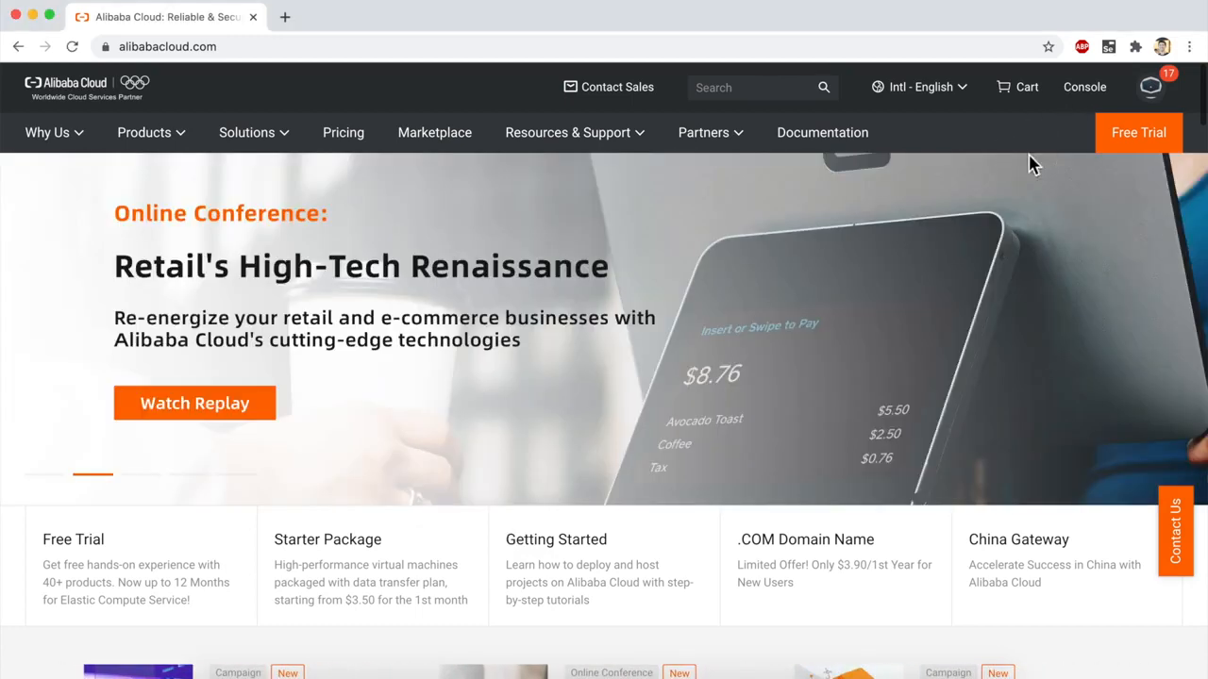
left_click(1082, 95)
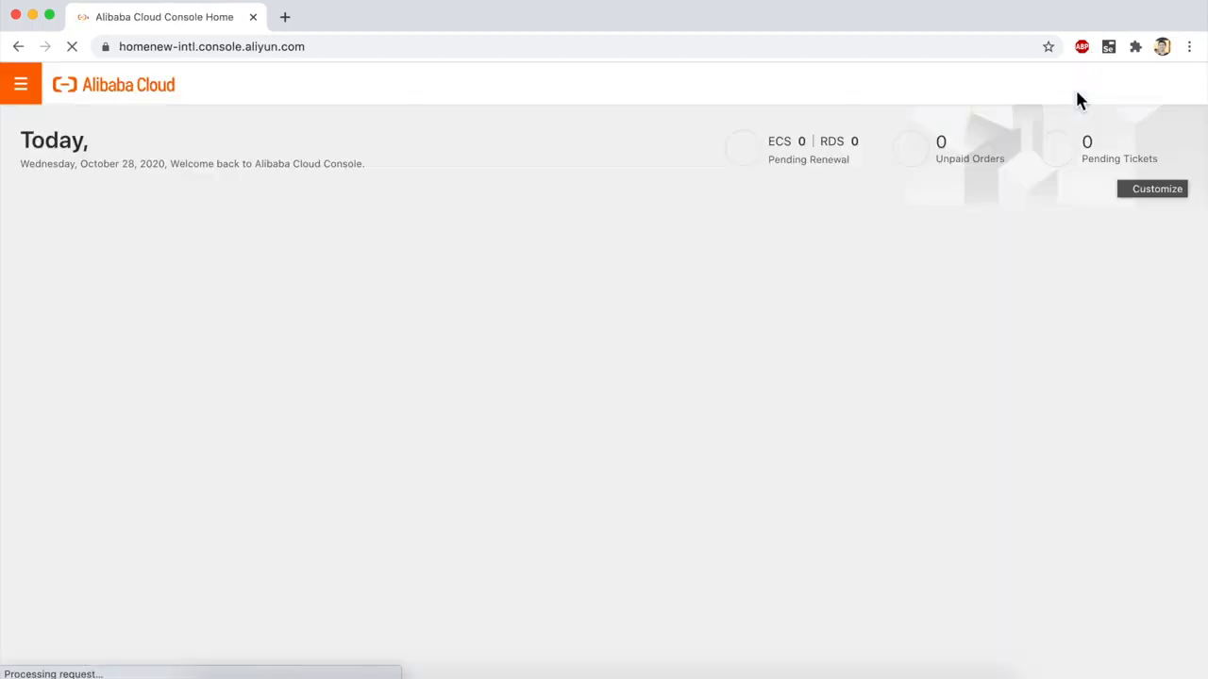
mouse_move(1080, 101)
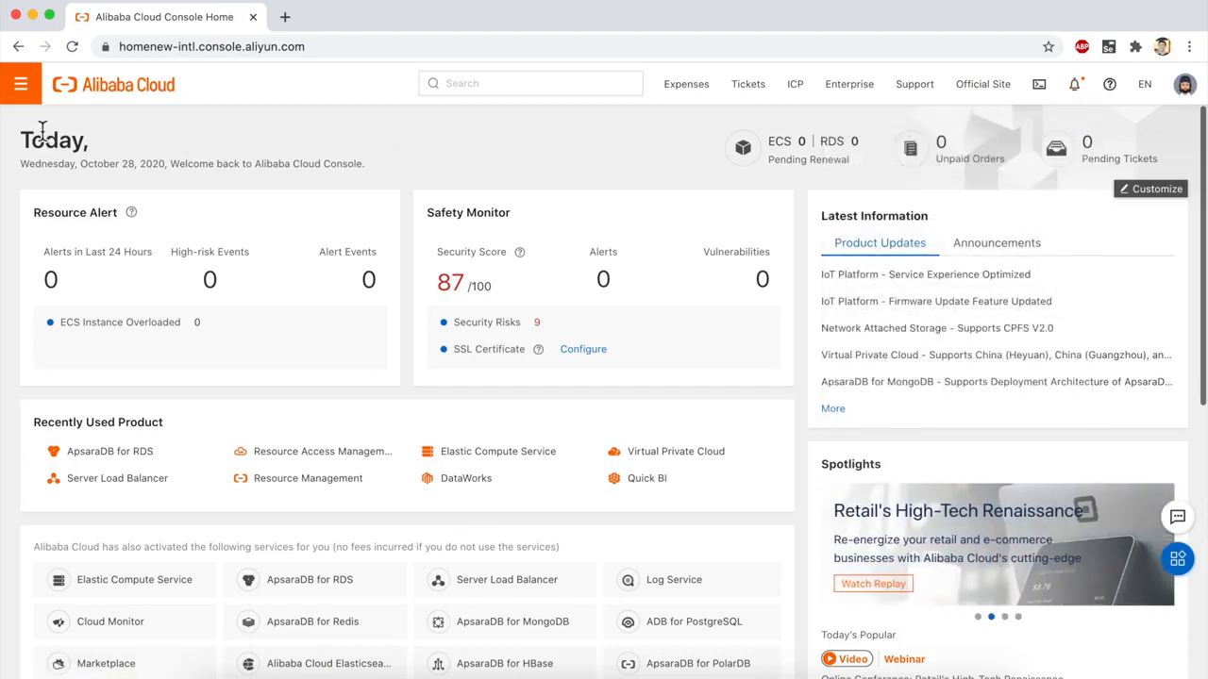
left_click(23, 87)
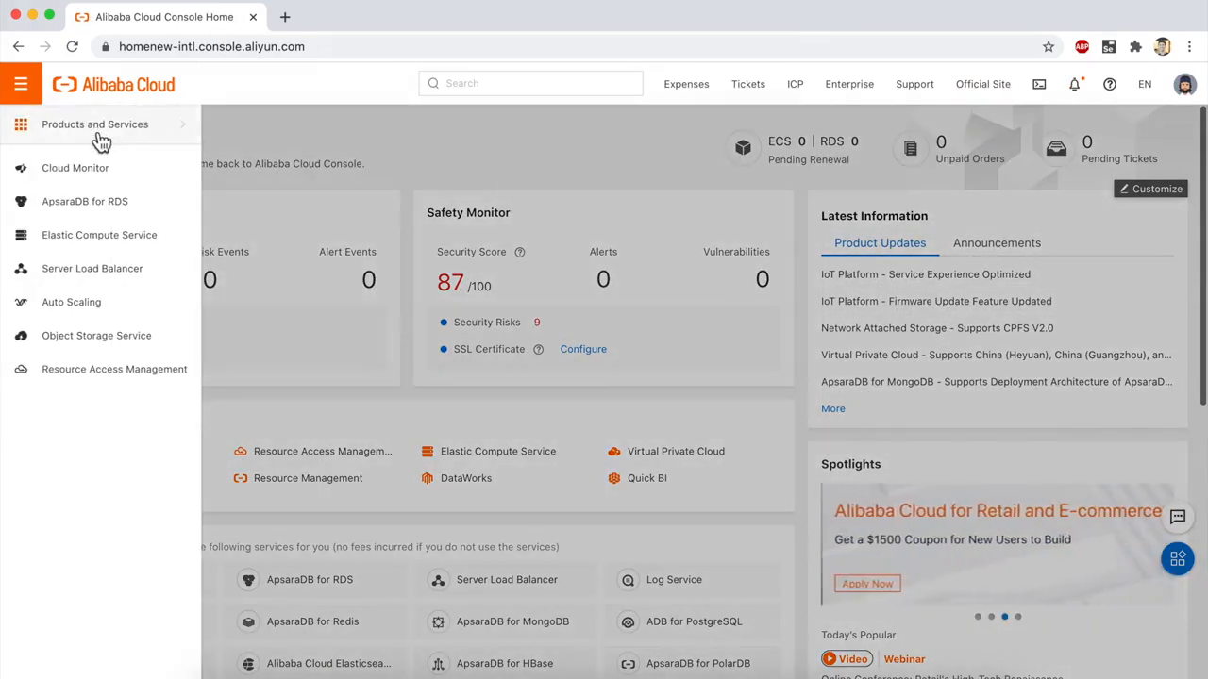
mouse_move(101, 141)
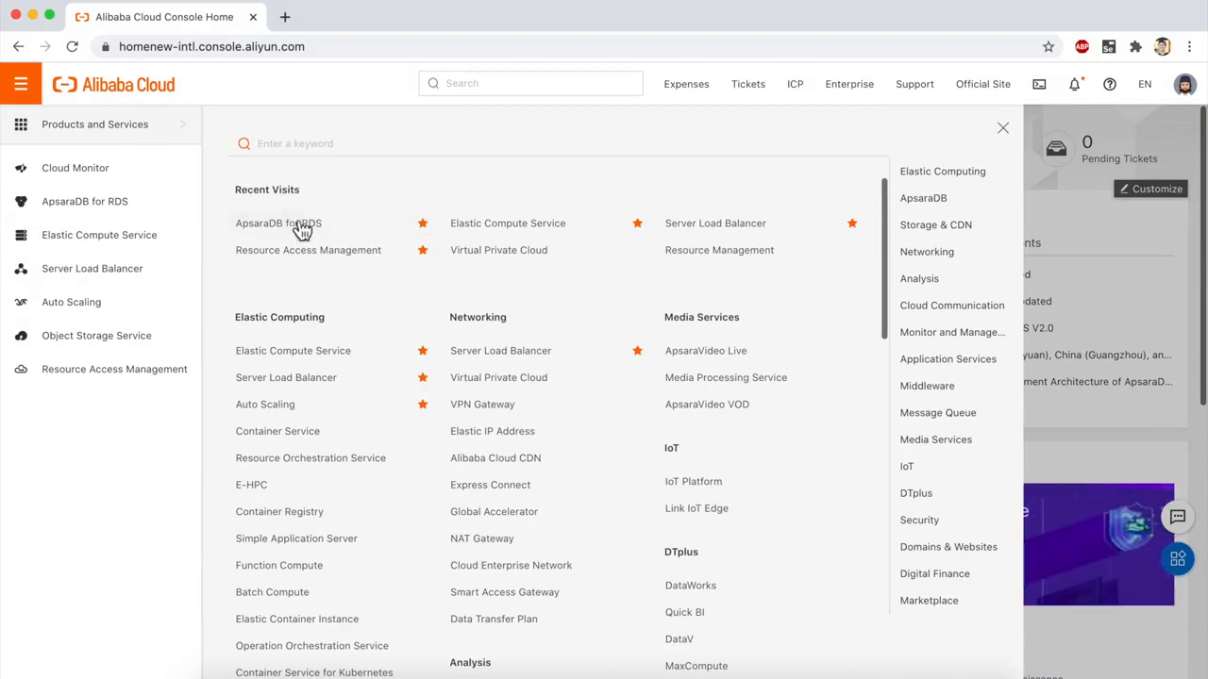
left_click(363, 233)
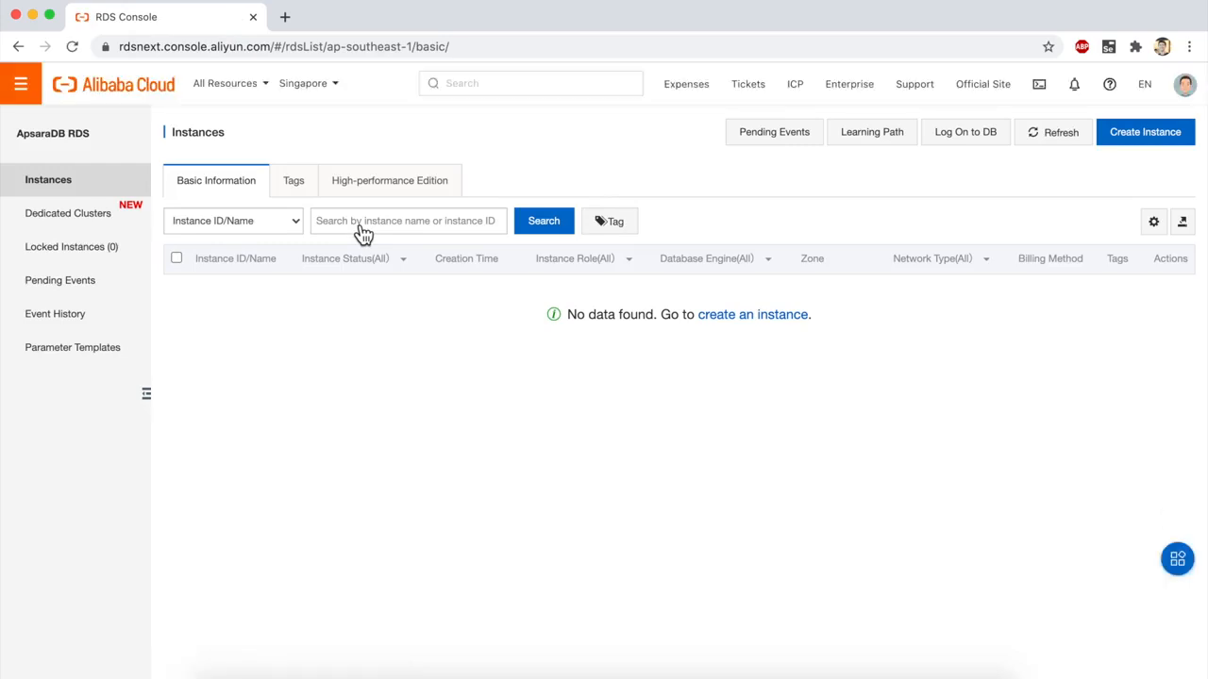
Step: Start creating a new RDS instance and choose the Pay-As-You-Go billing method
left_click(311, 83)
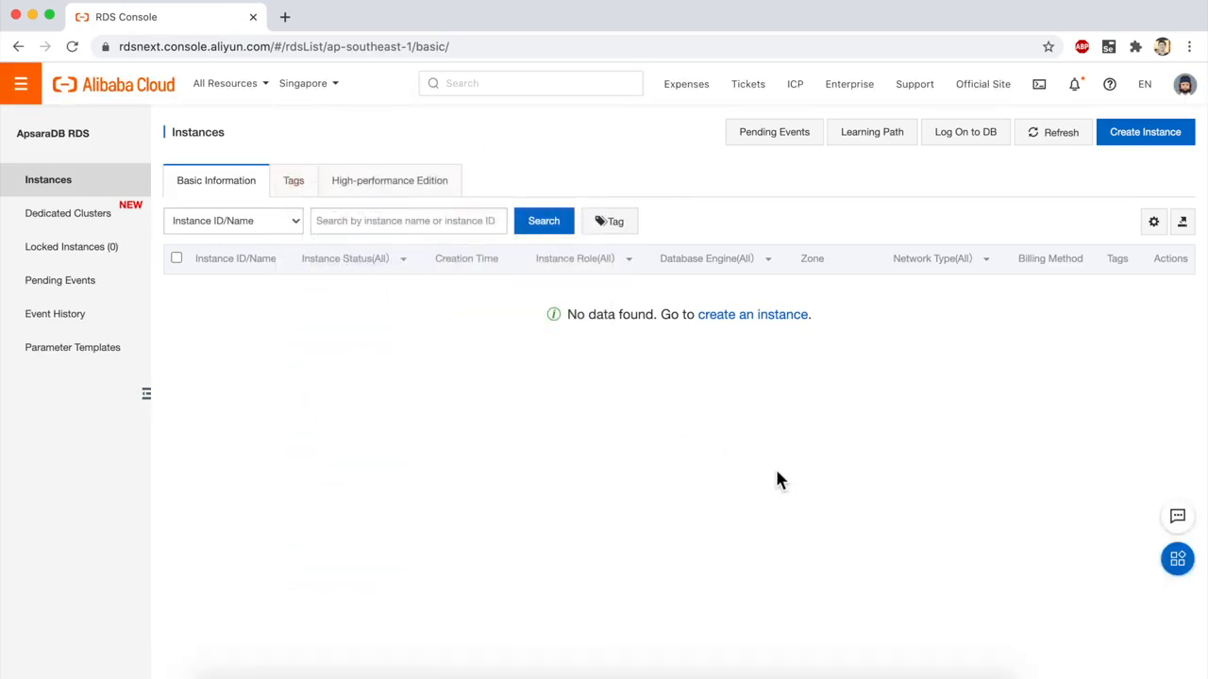
left_click(1132, 136)
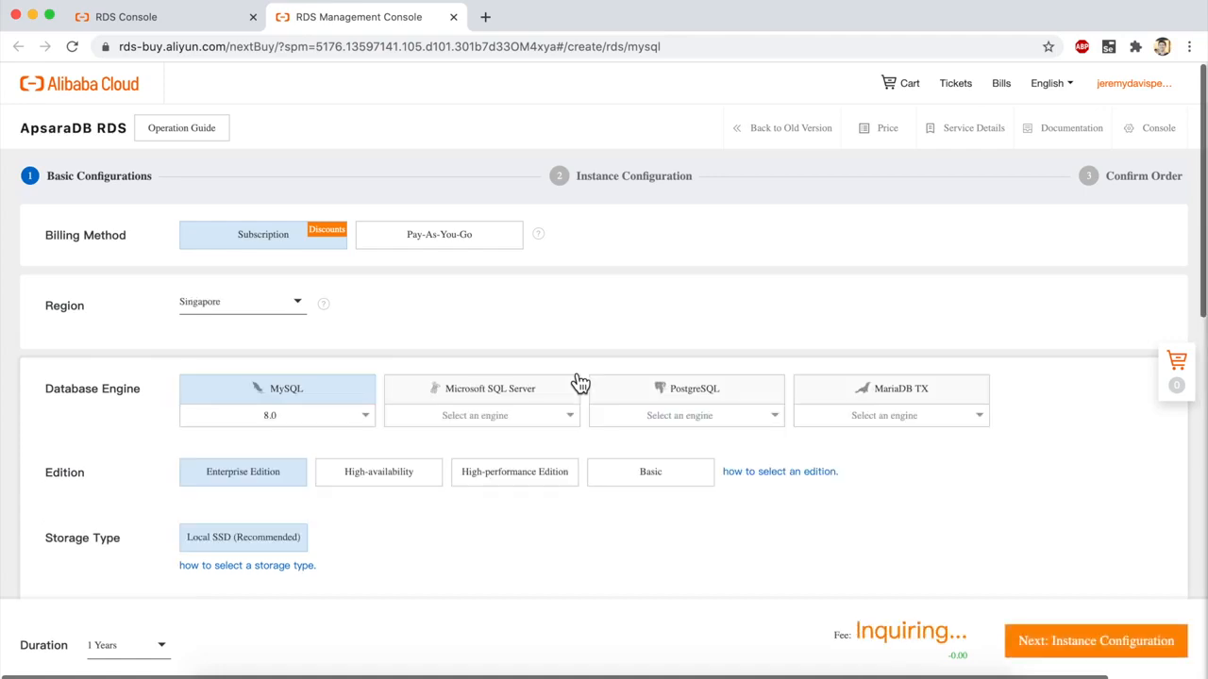
left_click(469, 240)
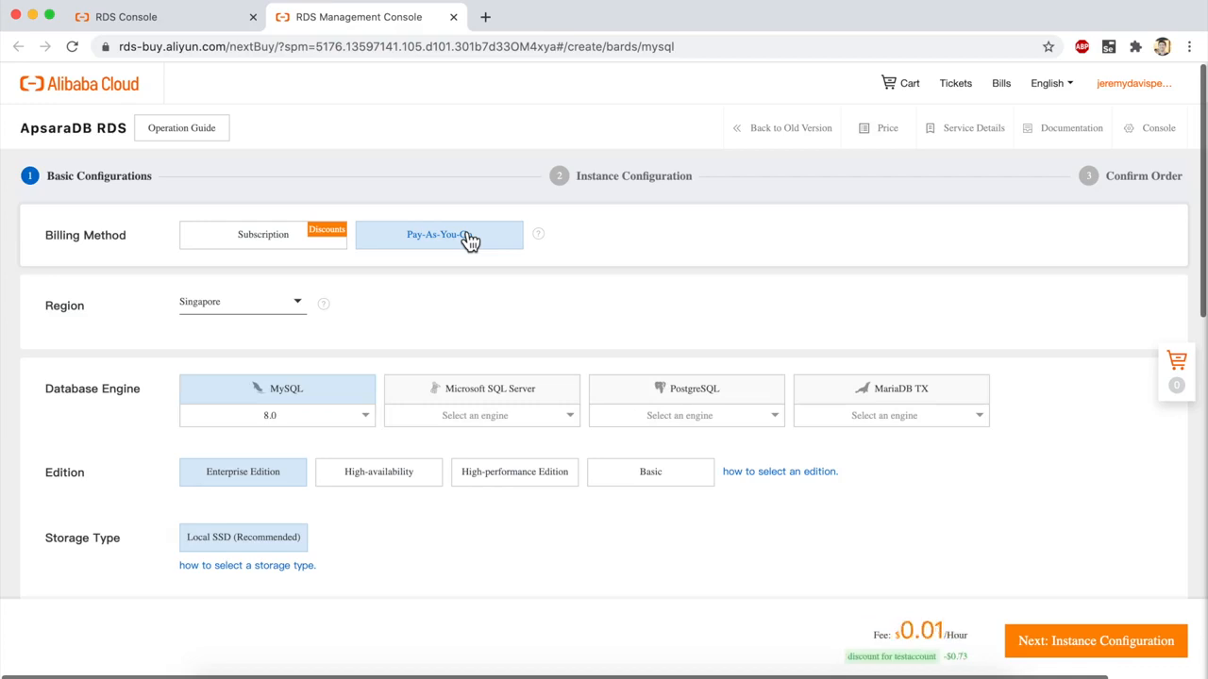
Step: Examine which versions are offered for the available database engines, including MySQL and MariaDB TX
scroll(386, 377, "down", 1)
left_click(369, 389)
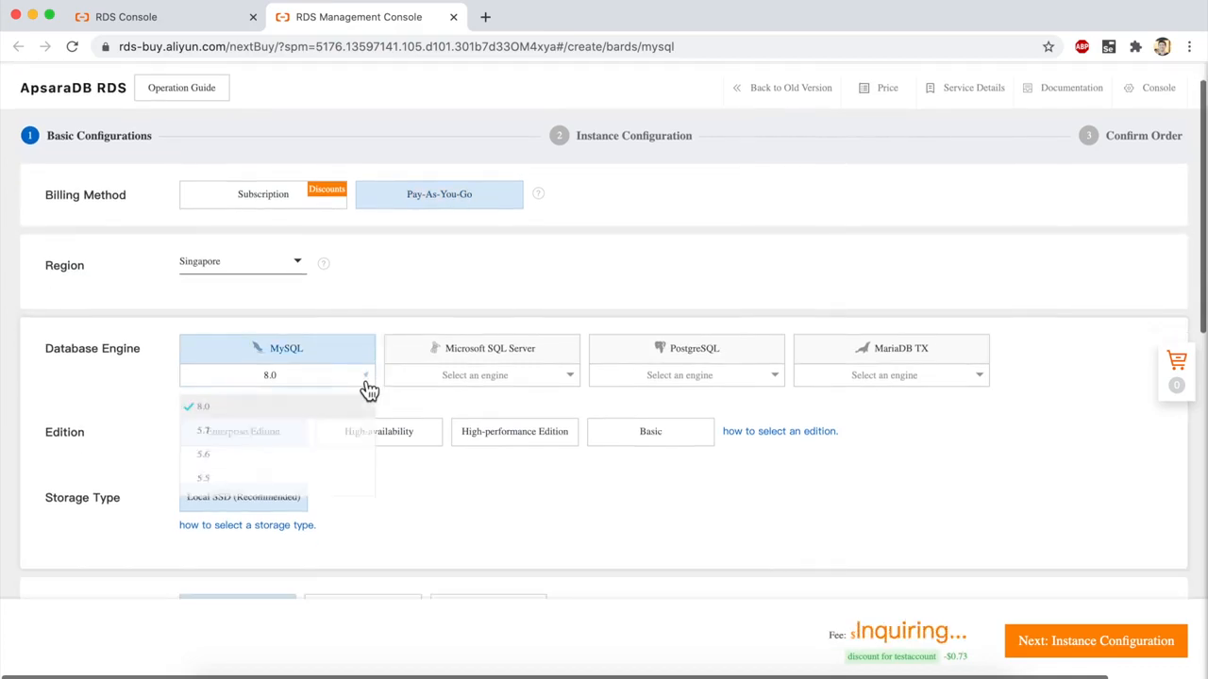
left_click(366, 389)
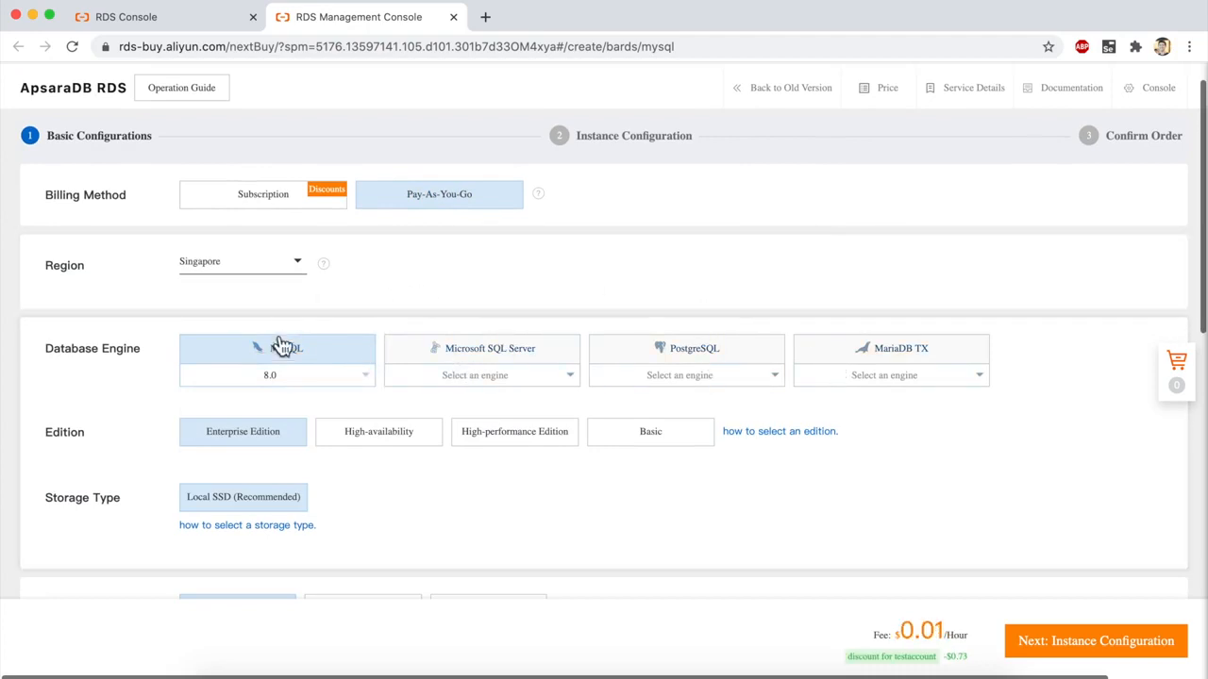
left_click(359, 389)
left_click(359, 390)
left_click(598, 377)
left_click(581, 389)
left_click(882, 397)
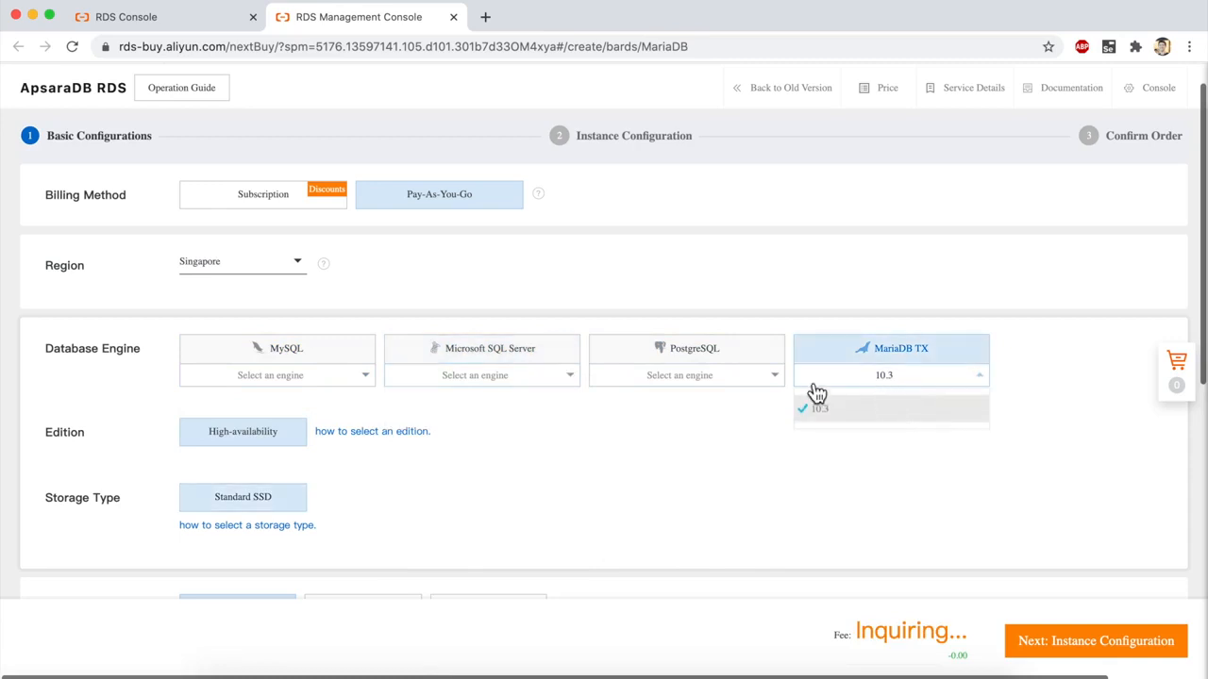
Step: Choose MySQL 5.7 as the database engine and Local SSD (Recommended) as the storage type
left_click(359, 379)
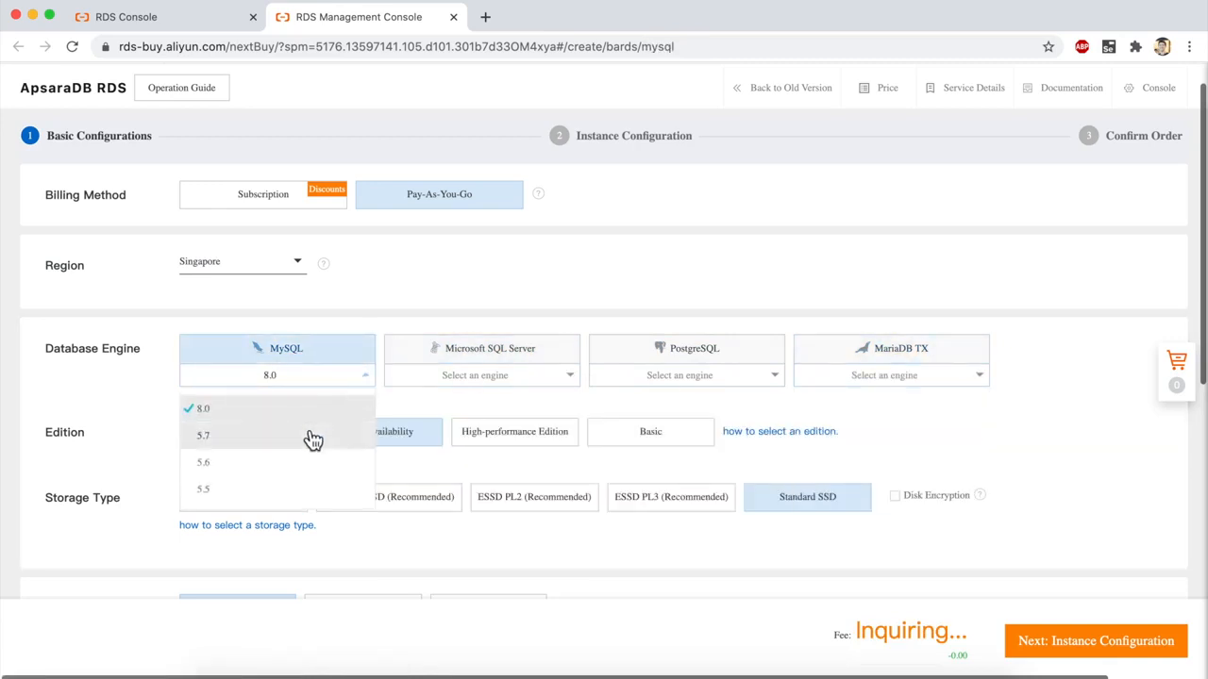
left_click(314, 436)
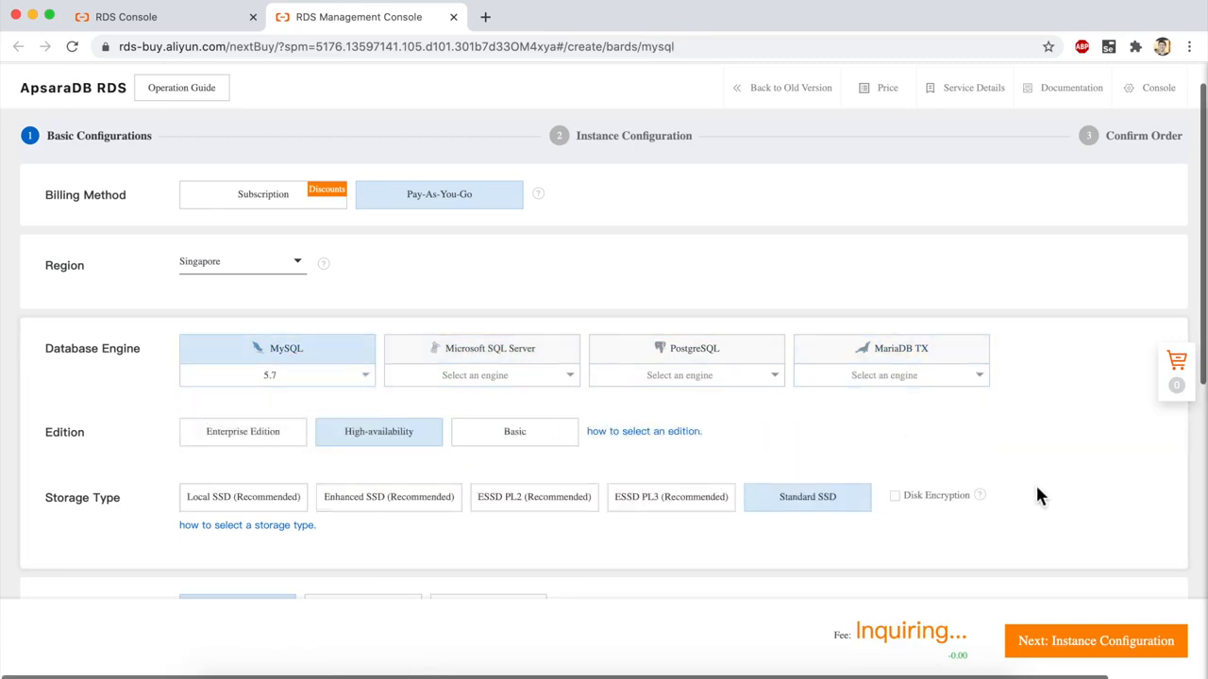
scroll(1037, 495, "down", 1)
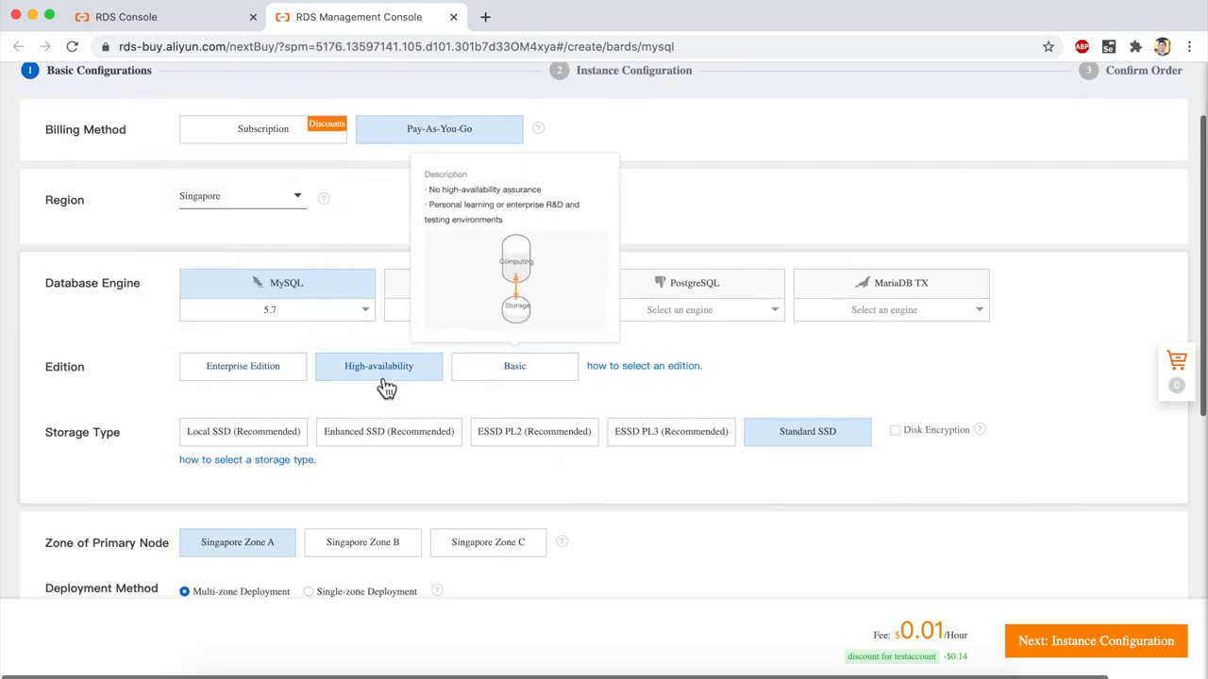
mouse_move(264, 390)
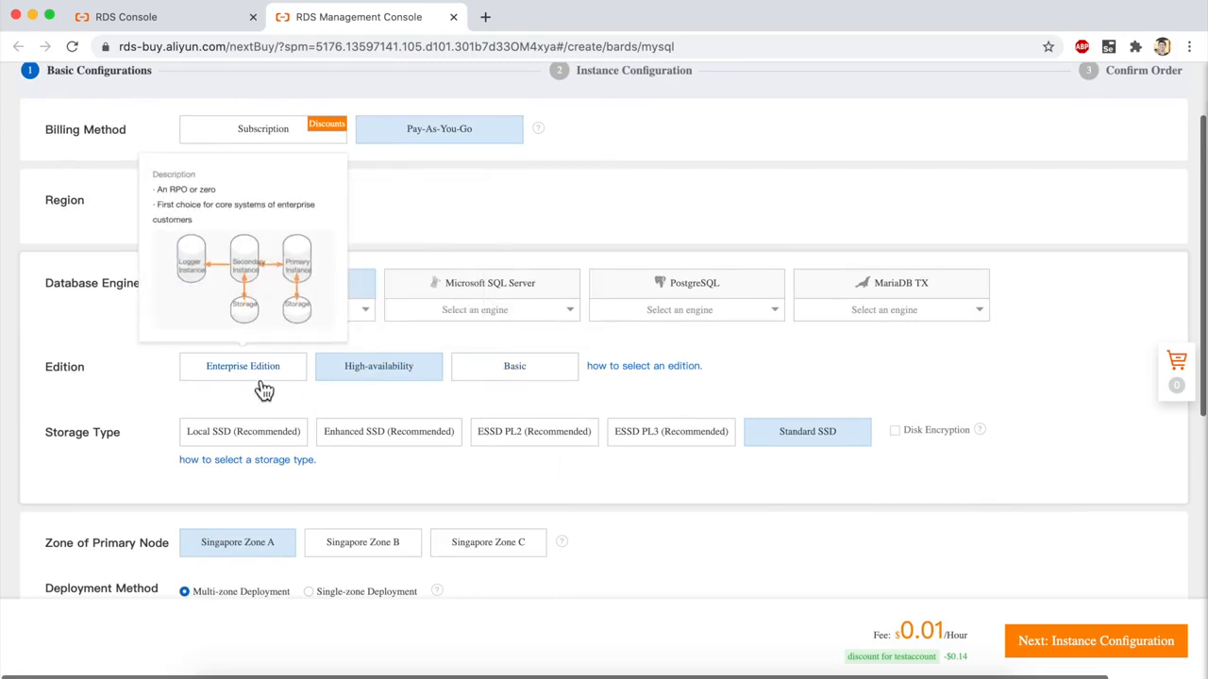
mouse_move(357, 382)
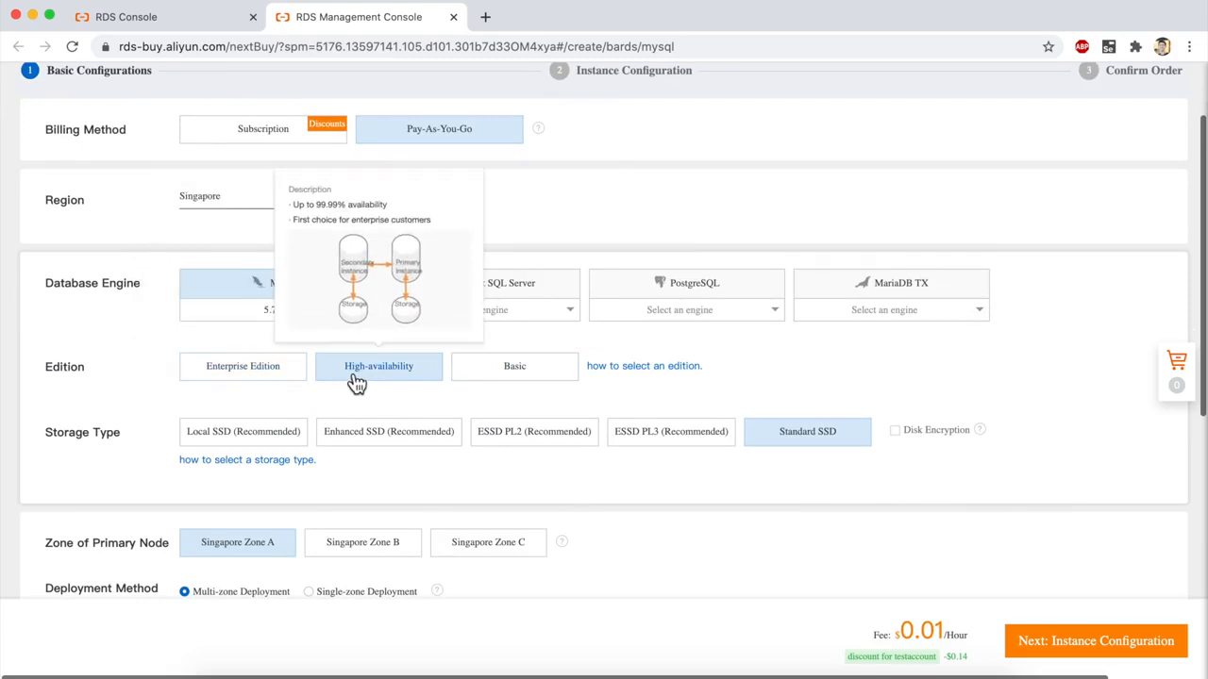
left_click(283, 434)
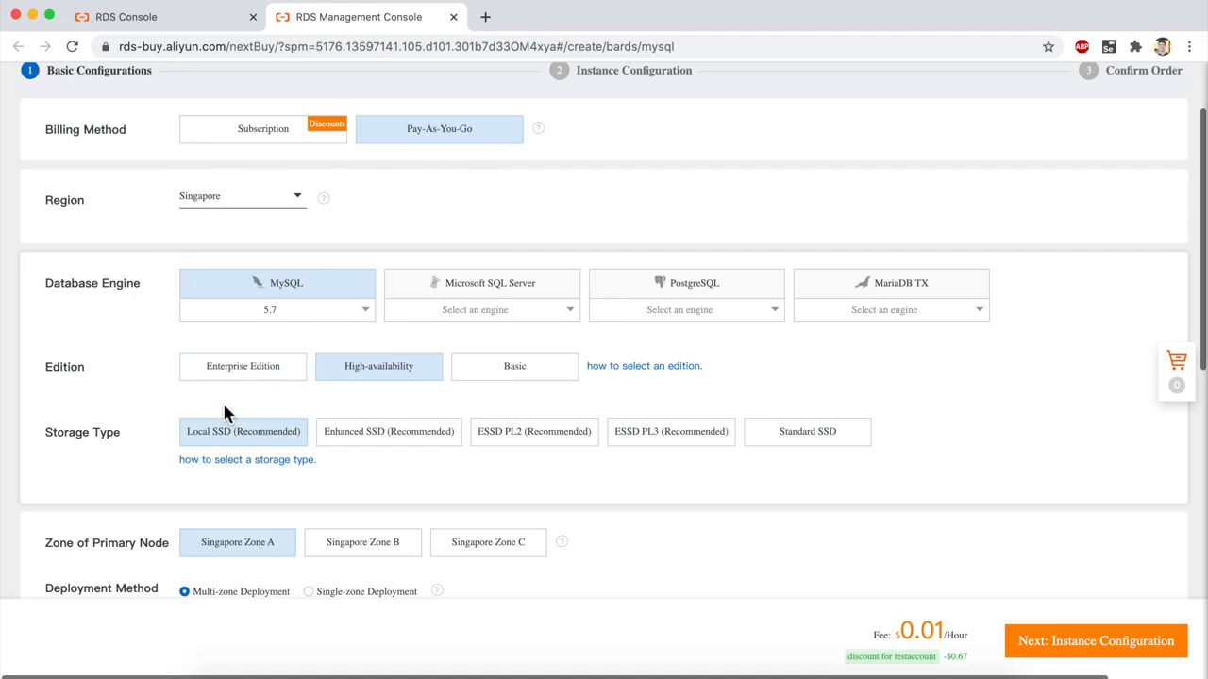
Step: Review the zone and deployment options and compare the instance types in the Entry-level and Enterprise-level categories
scroll(704, 528, "down", 3)
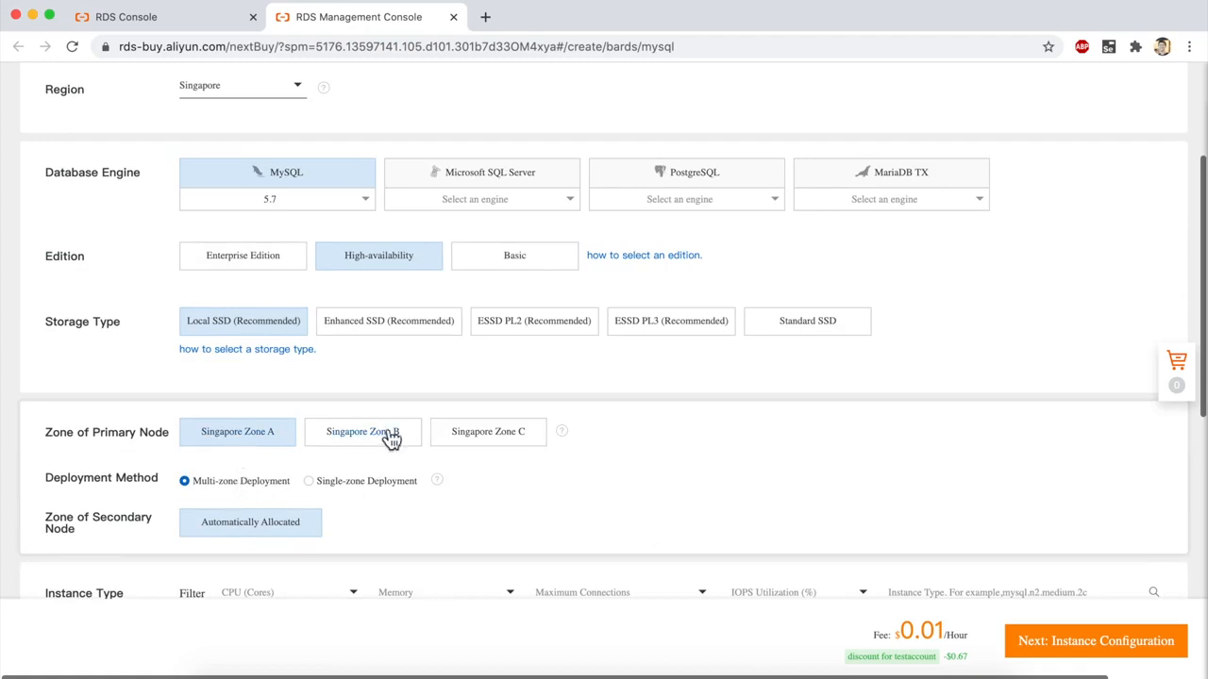
scroll(482, 458, "down", 4)
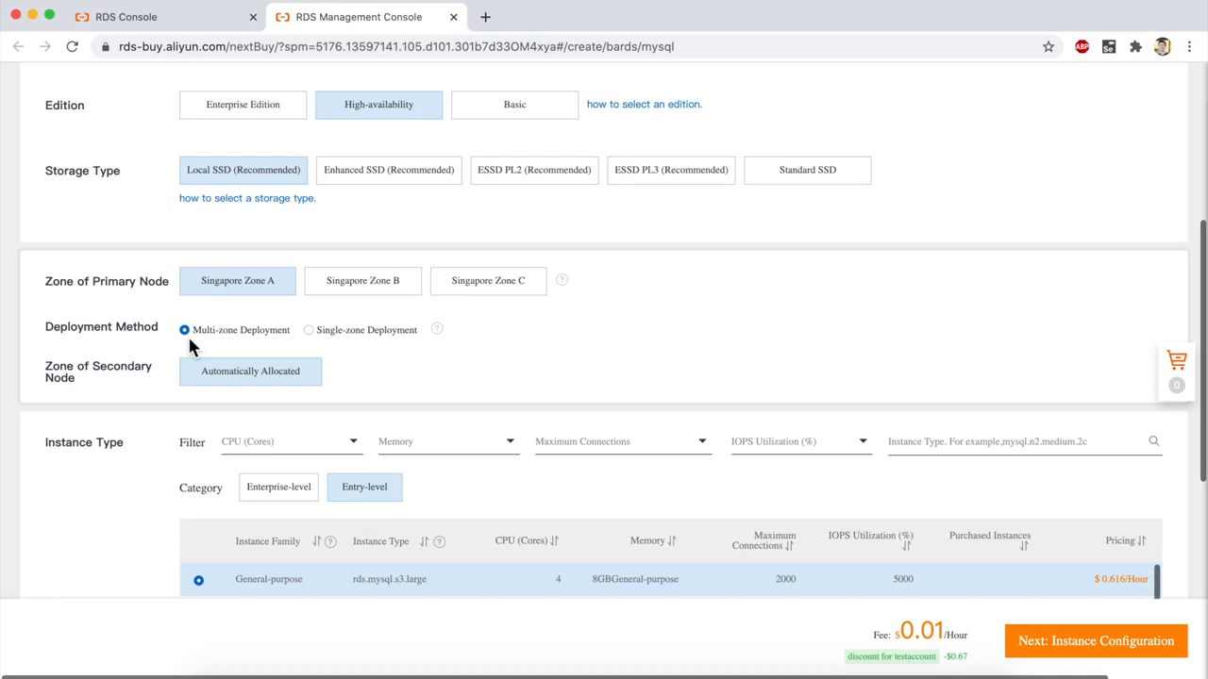
scroll(189, 347, "down", 5)
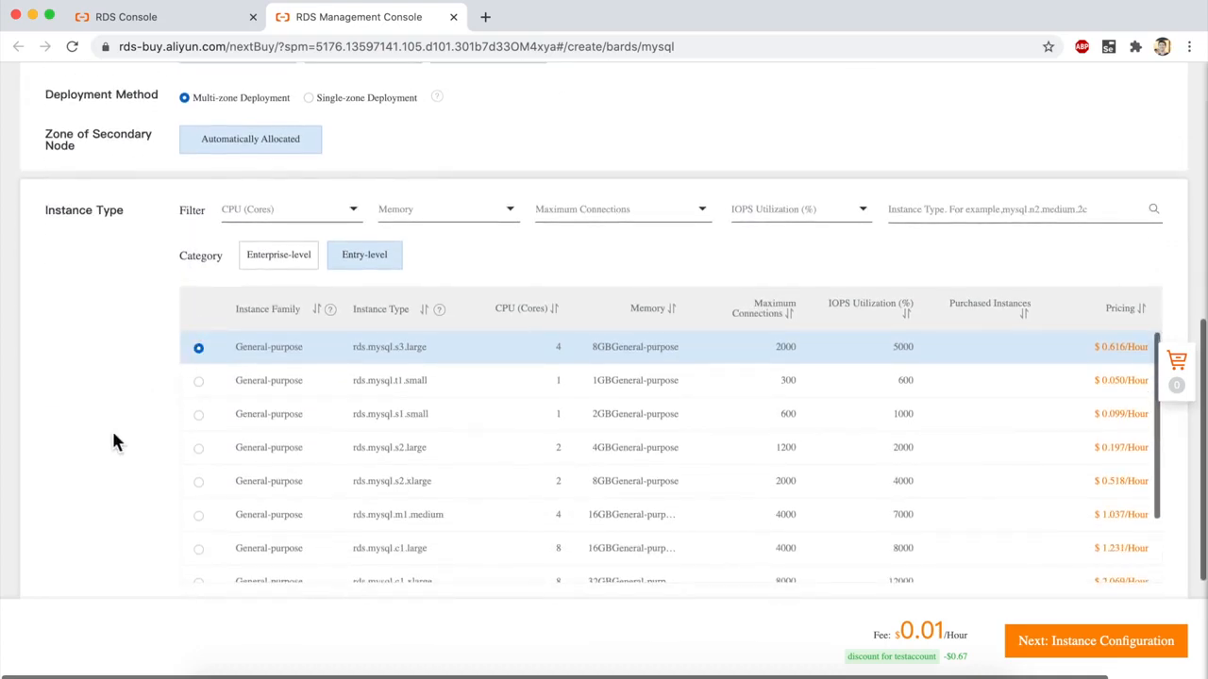
scroll(113, 438, "down", 1)
scroll(123, 432, "down", 1)
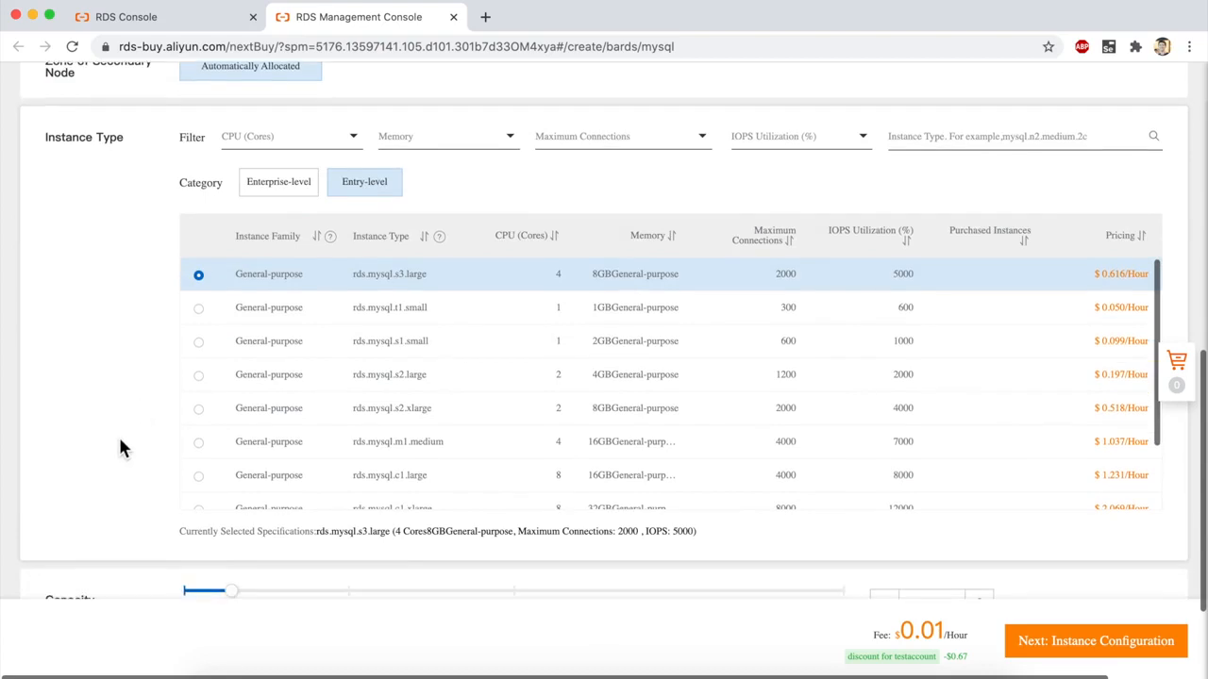
scroll(1104, 422, "down", 2)
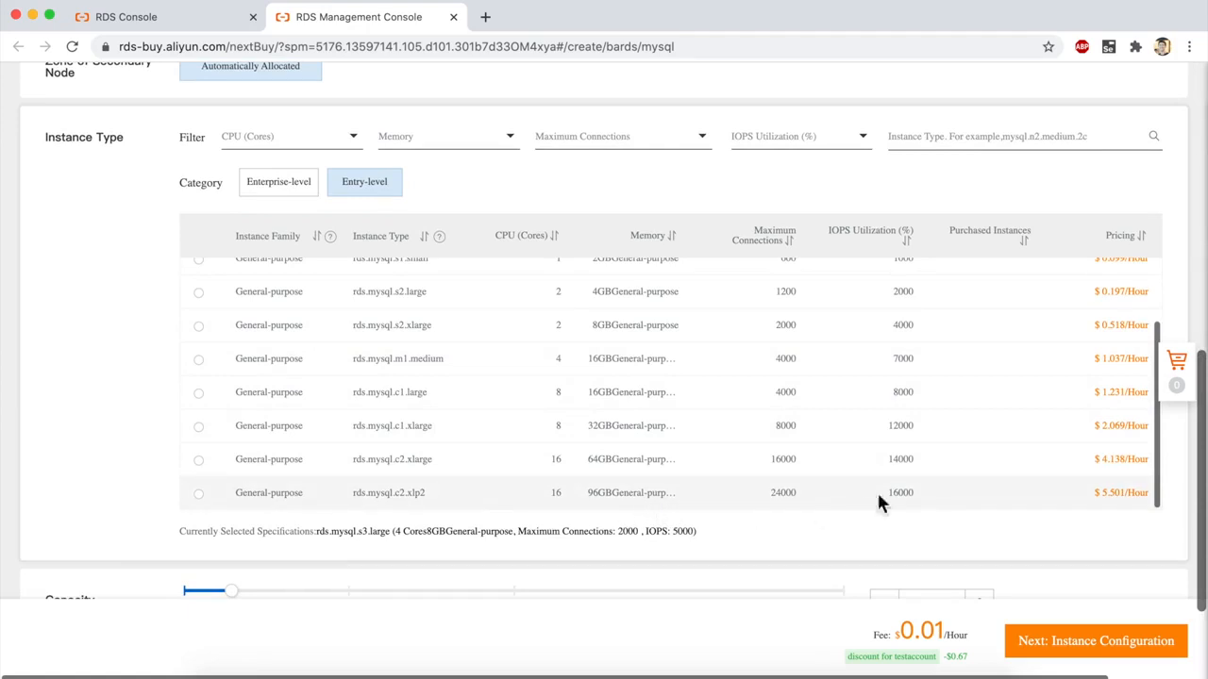
scroll(1007, 449, "up", 2)
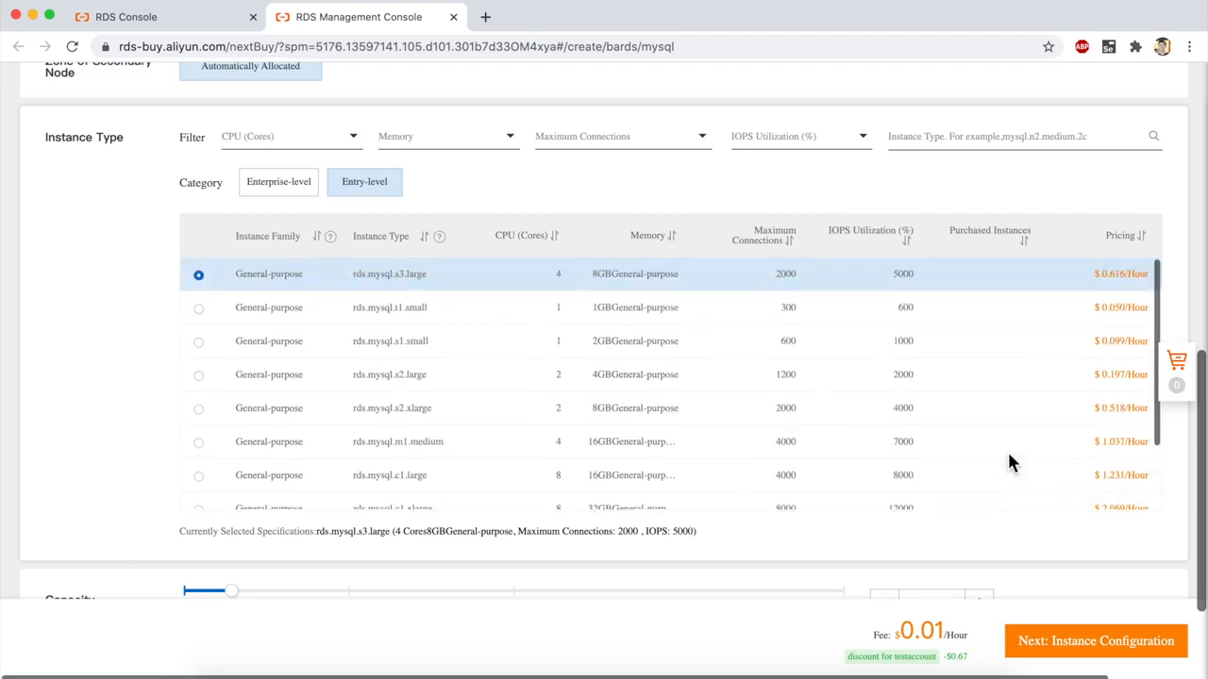
scroll(849, 415, "up", 2)
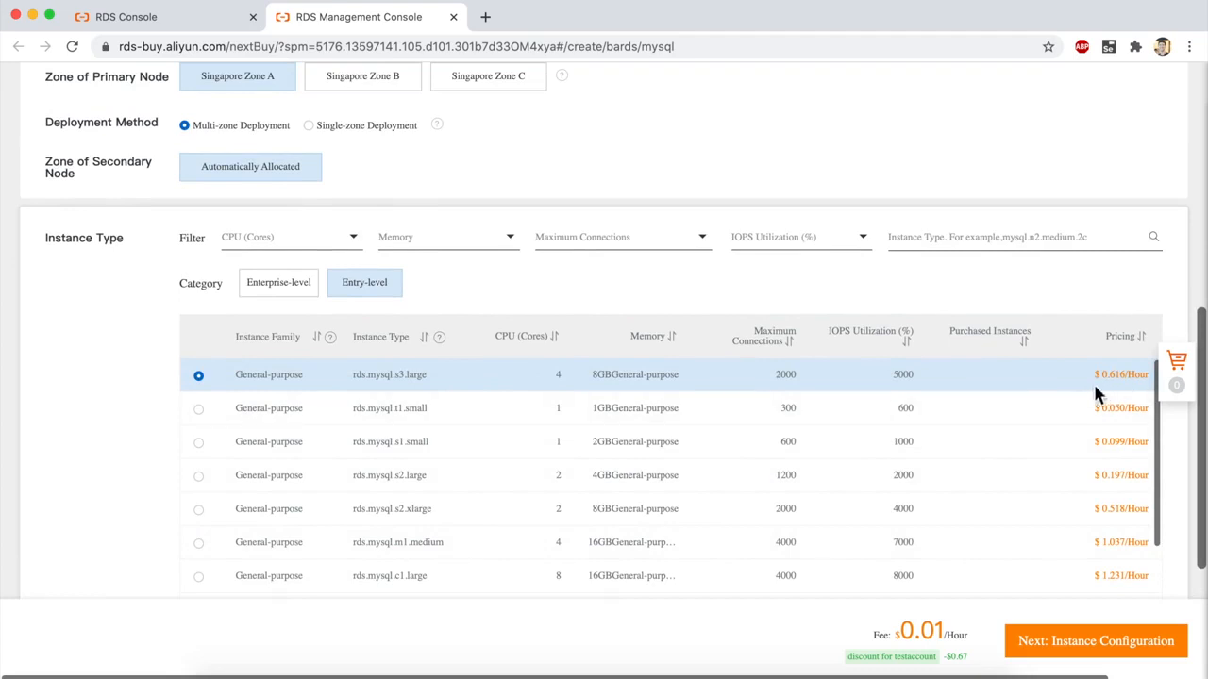
scroll(104, 403, "down", 1)
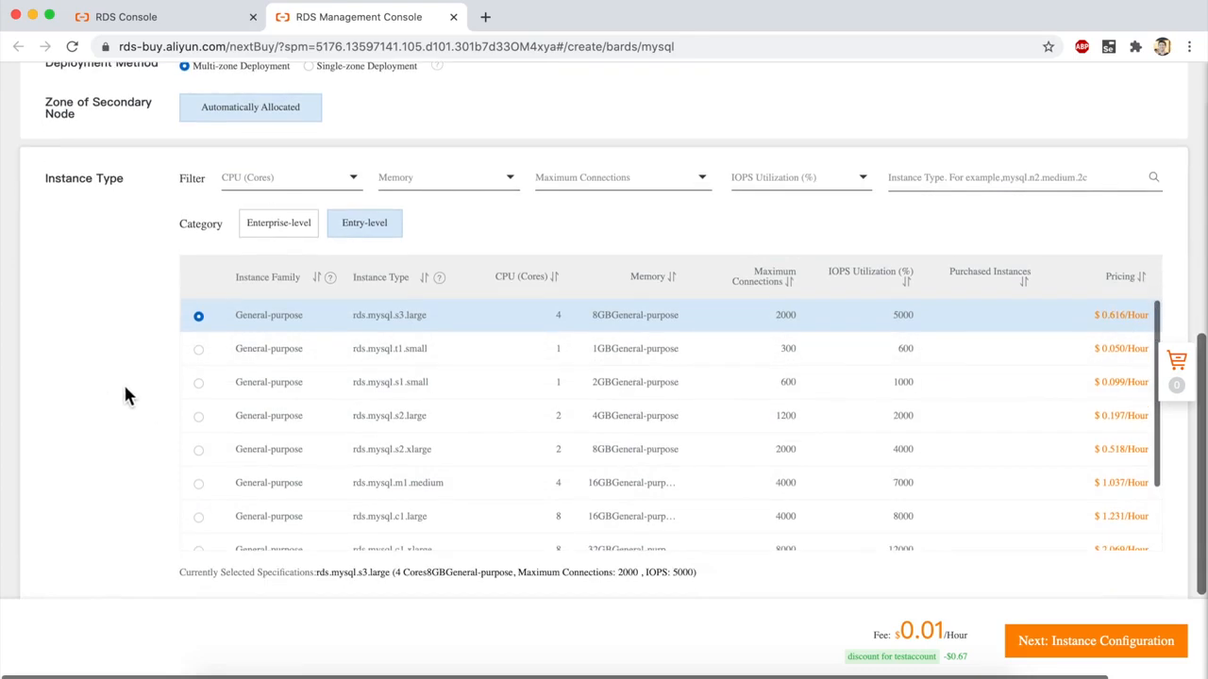
left_click(270, 224)
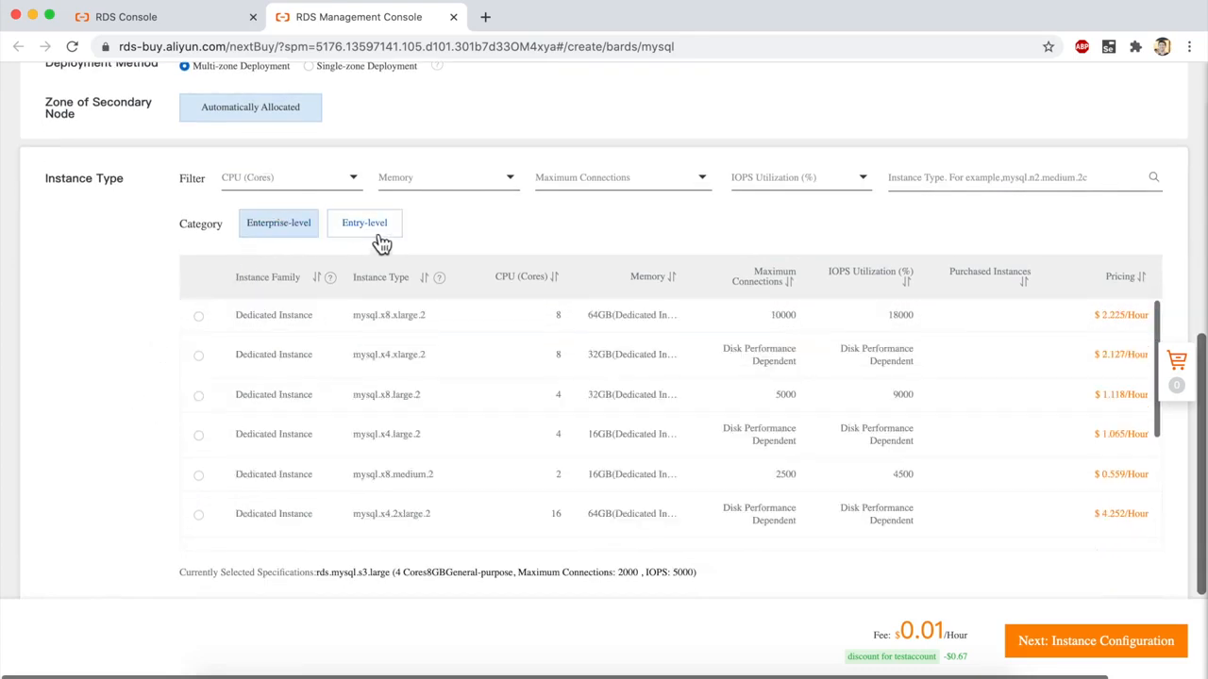
left_click(381, 236)
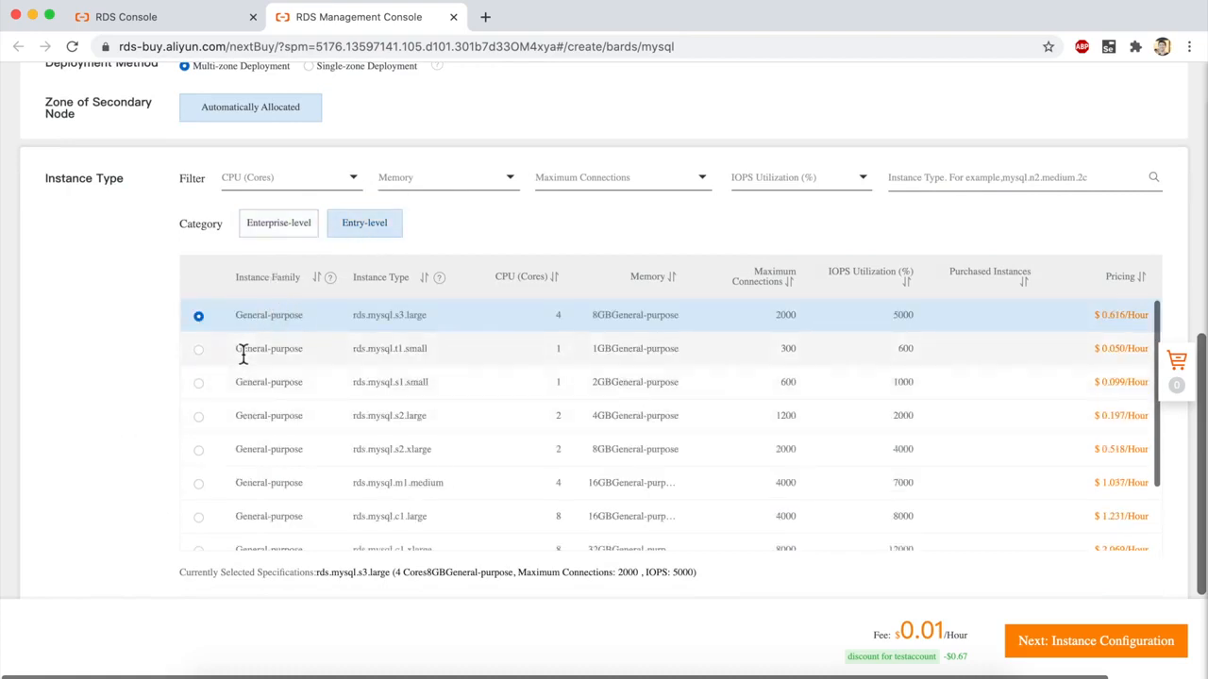
Step: Set the instance's storage capacity to 5 GB and continue to the instance configuration
scroll(148, 472, "down", 1)
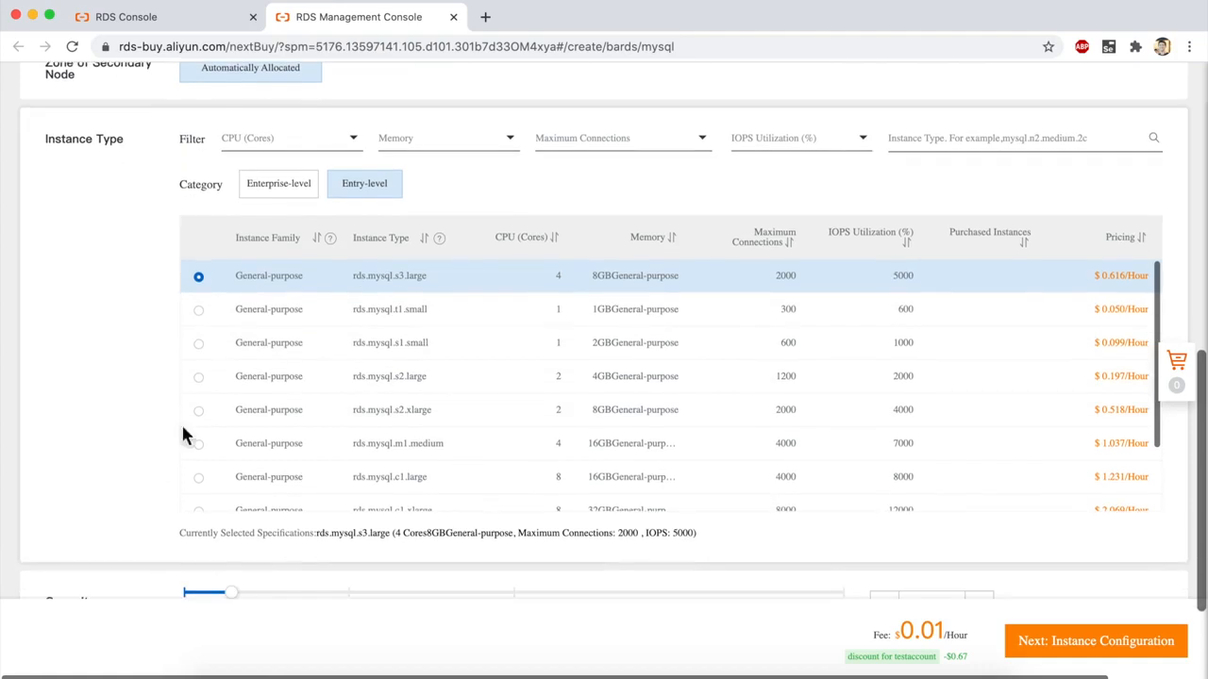
scroll(177, 426, "down", 3)
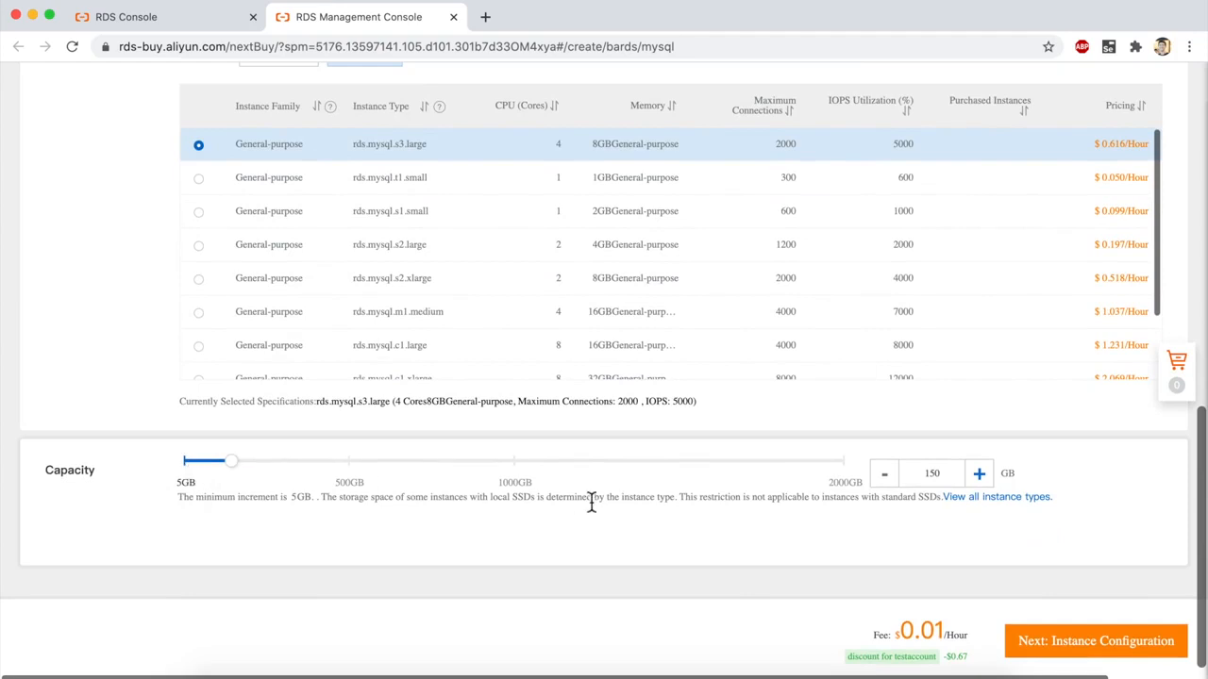
left_click_drag(231, 461, 181, 462)
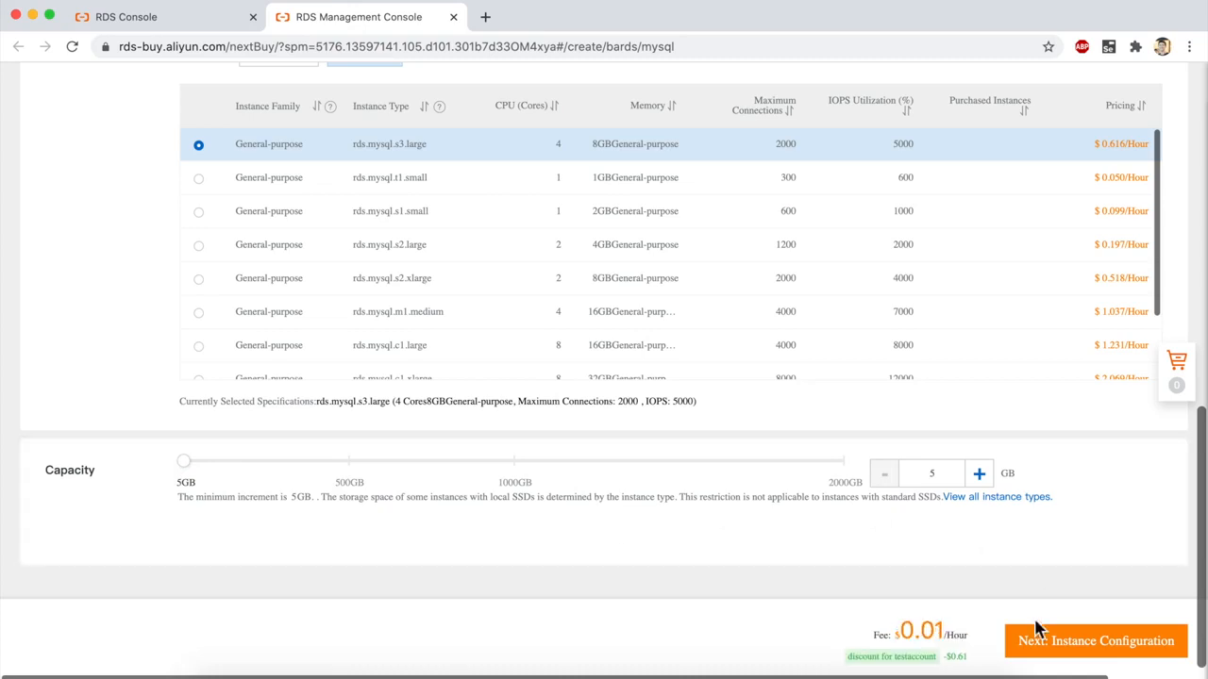
left_click(1053, 654)
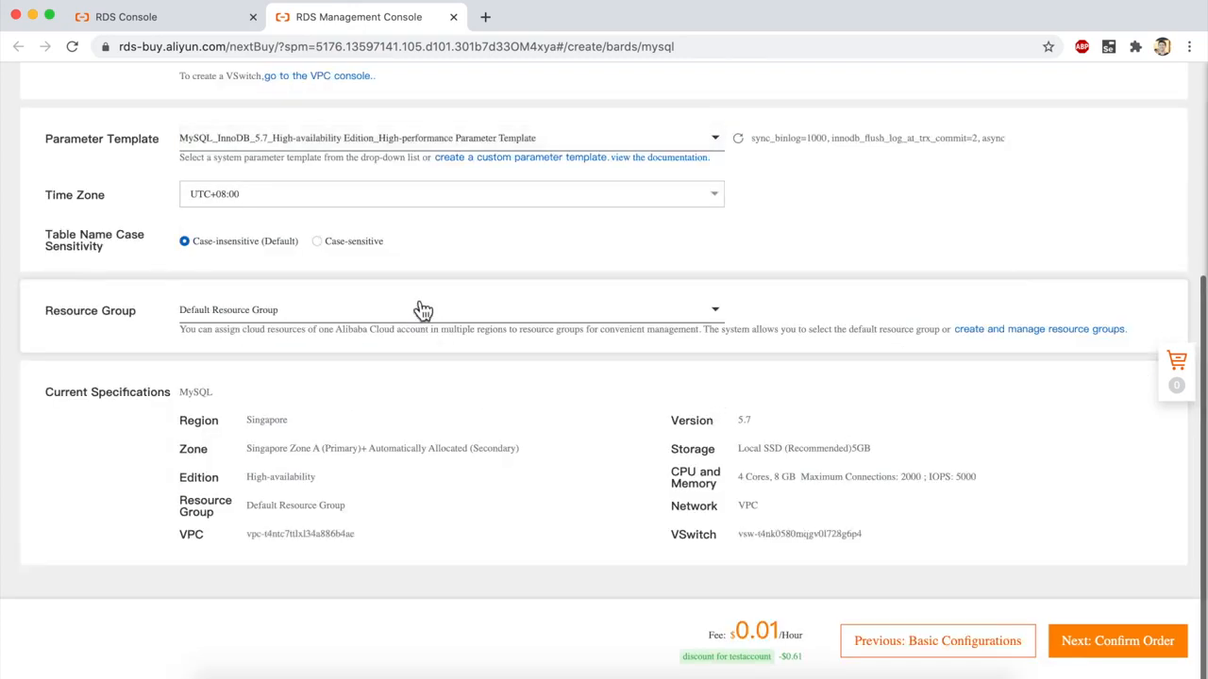
Step: Review the VPC network settings and available parameter templates, keep the High-performance Parameter Template, and continue to the order confirmation
scroll(418, 310, "up", 4)
scroll(418, 307, "up", 2)
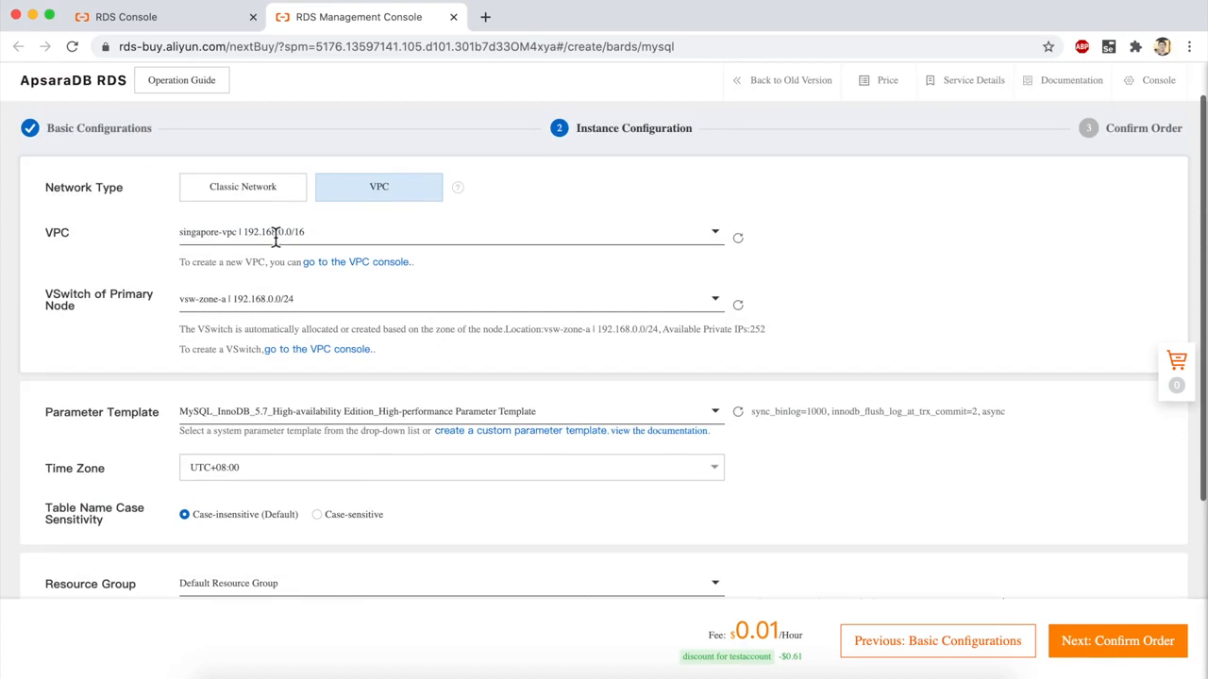
scroll(251, 368, "down", 3)
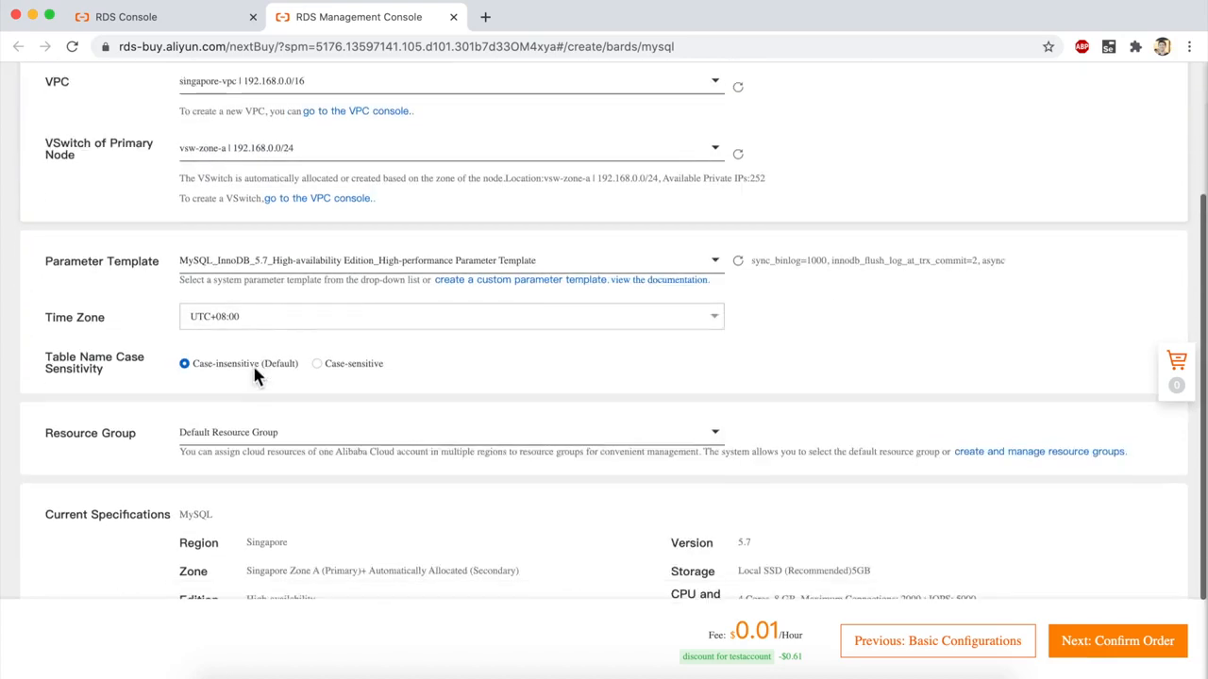
left_click(285, 266)
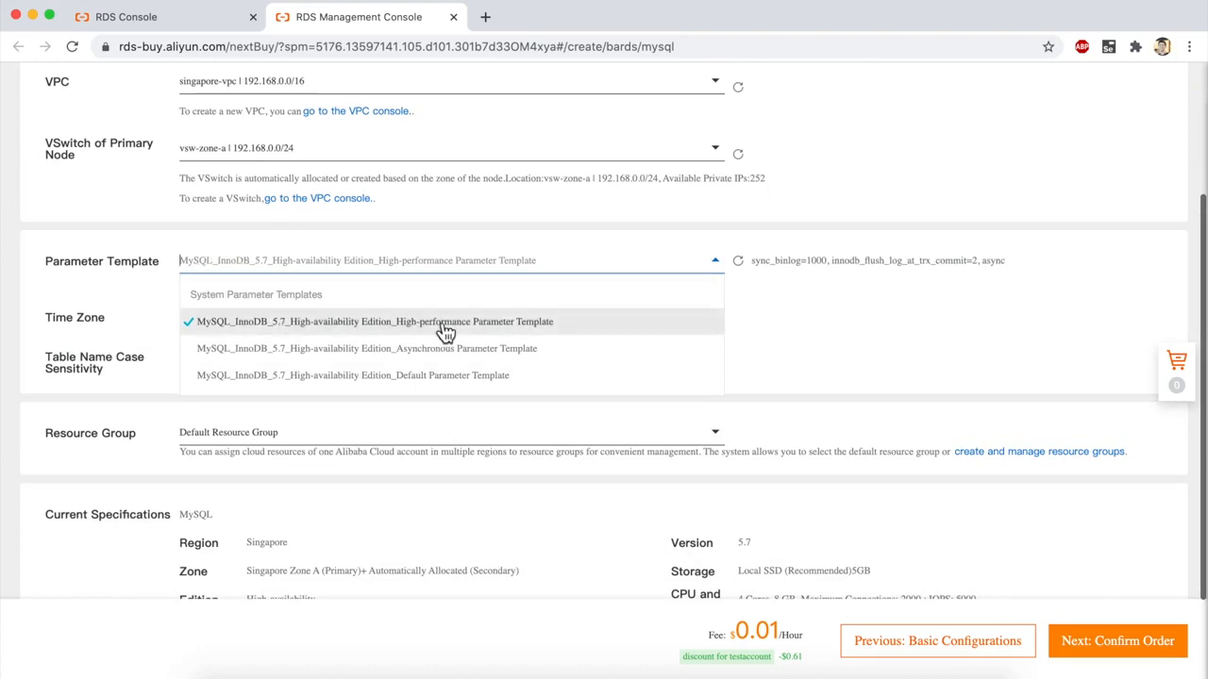
left_click(862, 335)
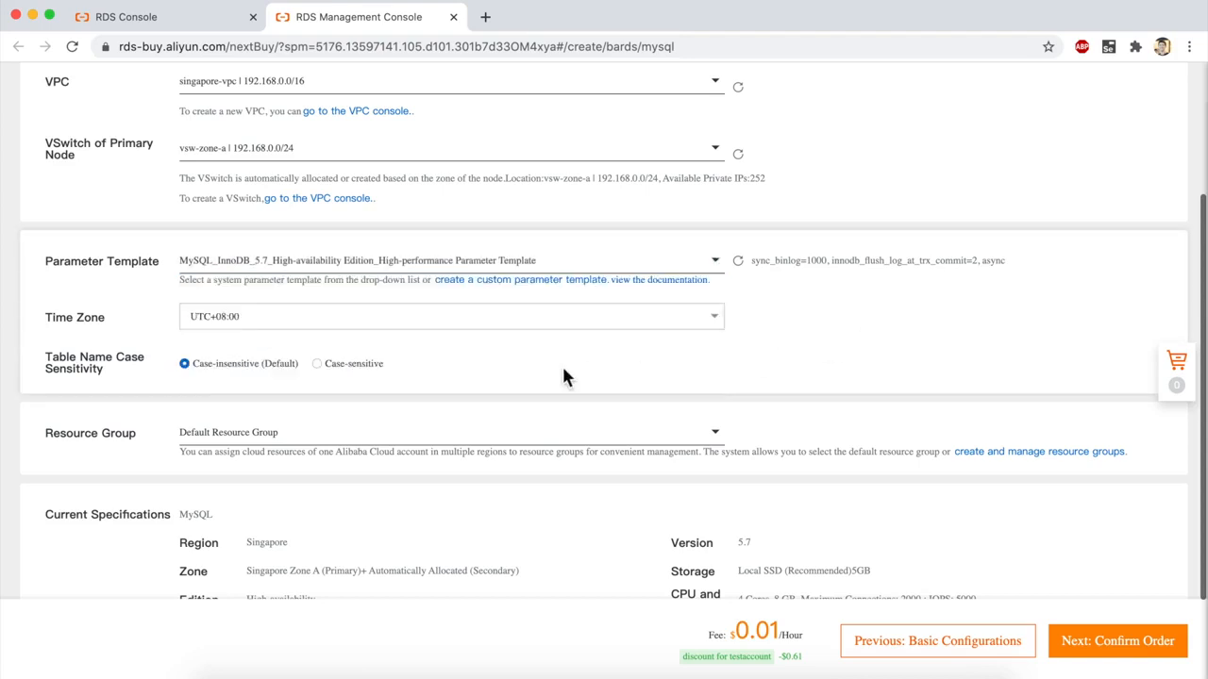
scroll(564, 378, "down", 2)
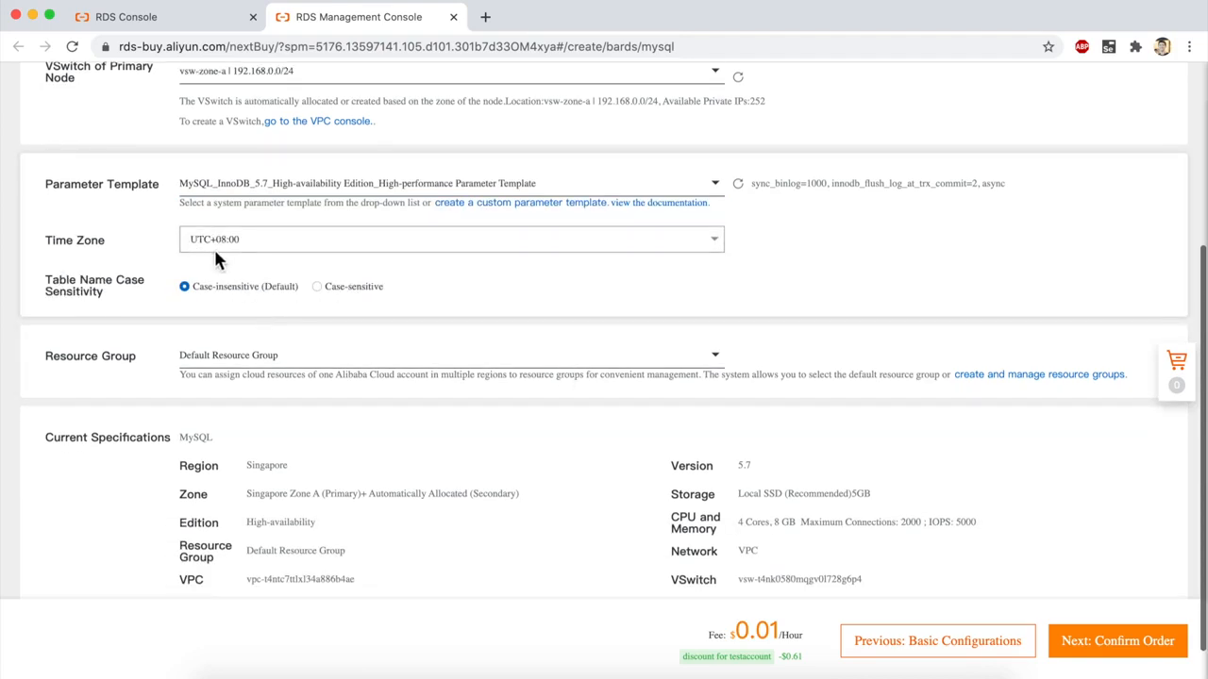
scroll(324, 358, "down", 1)
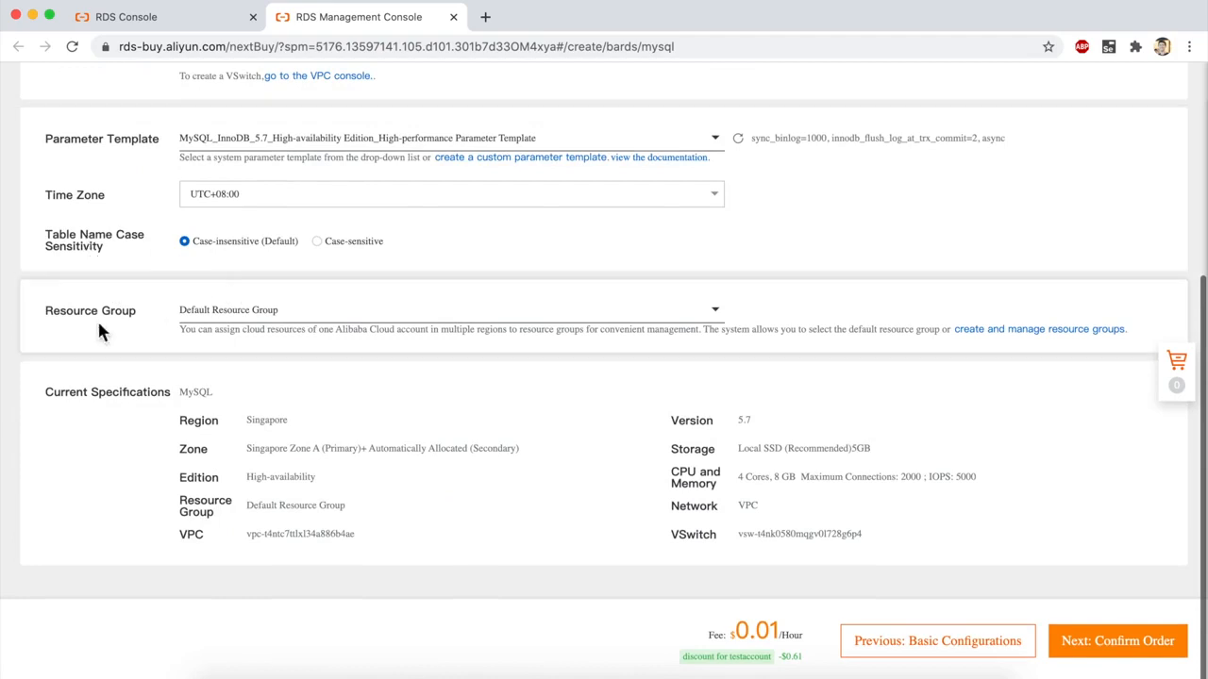
left_click(1092, 648)
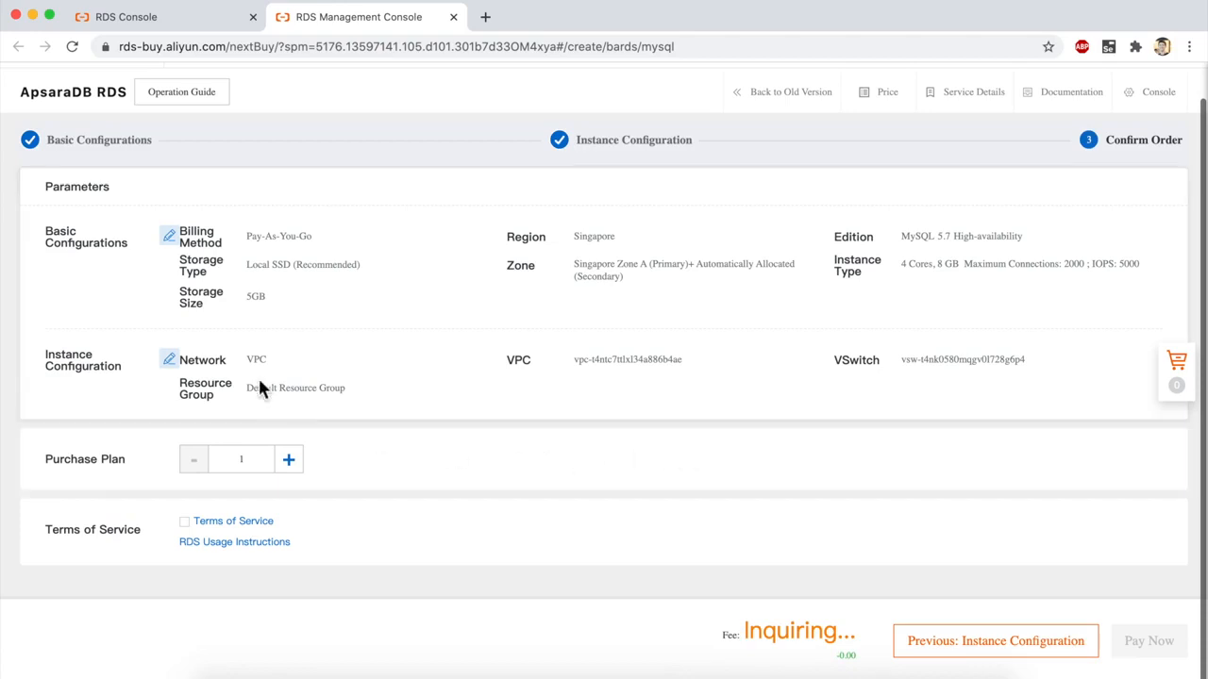
Step: Keep the purchase quantity at 1, accept the Terms of Service and pay for the instance
left_click(287, 460)
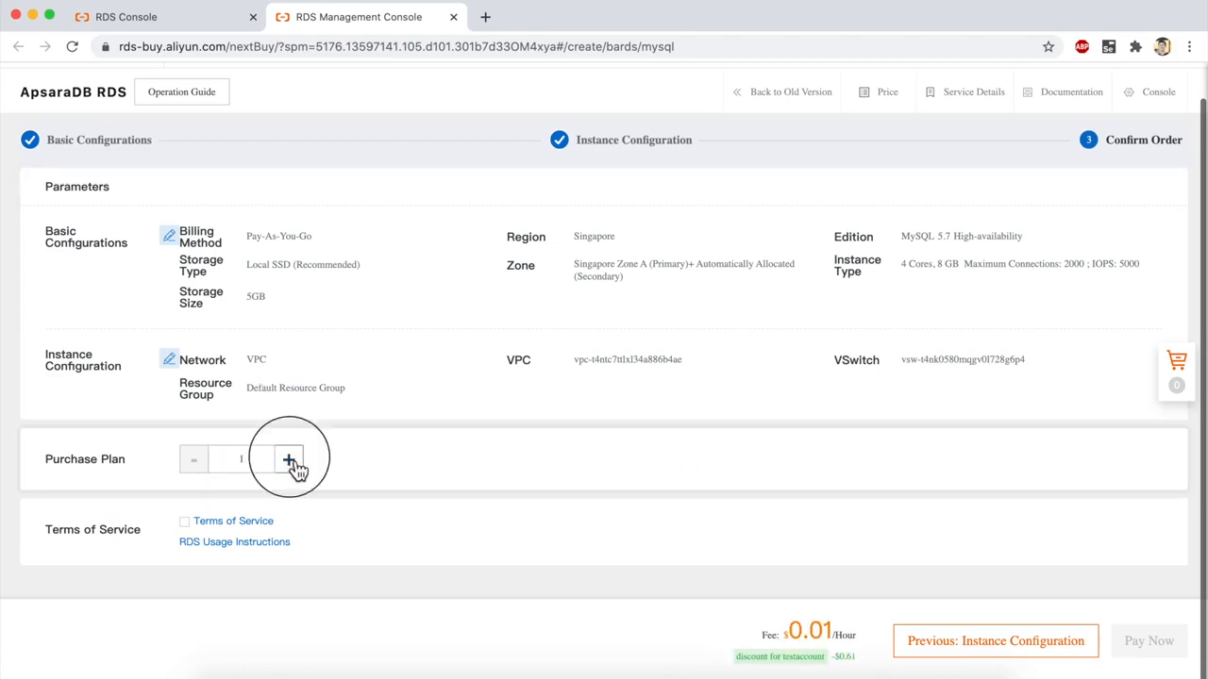
left_click(196, 460)
left_click(185, 521)
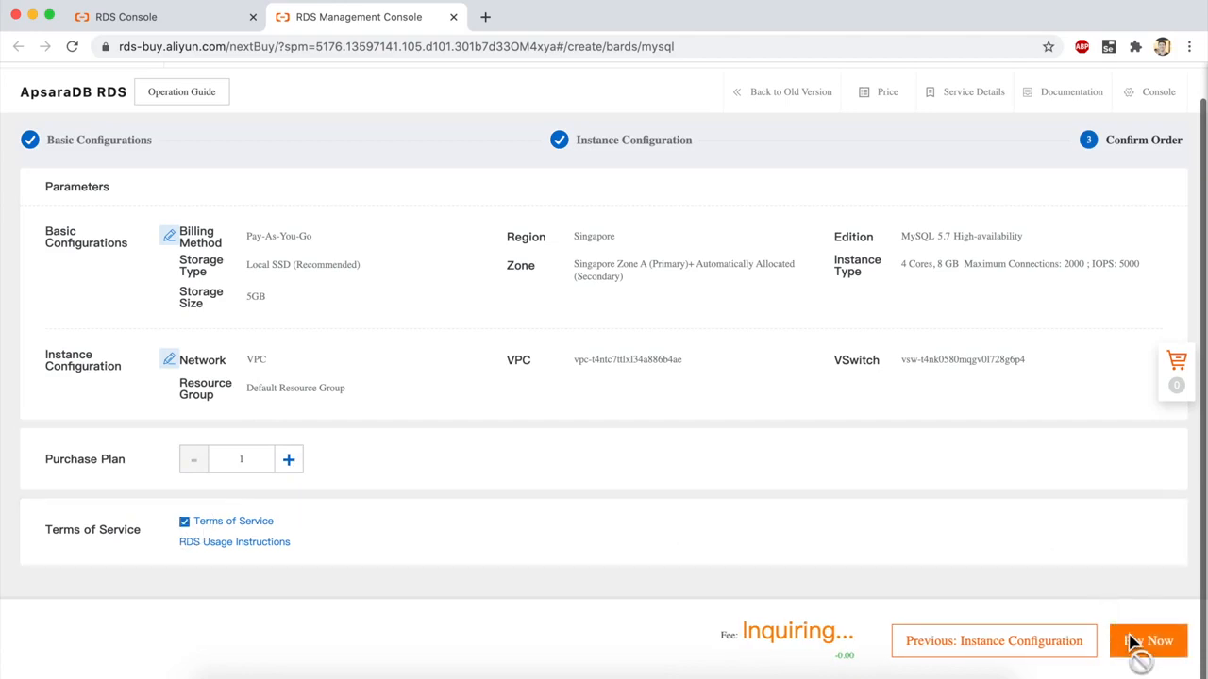
left_click(1184, 644)
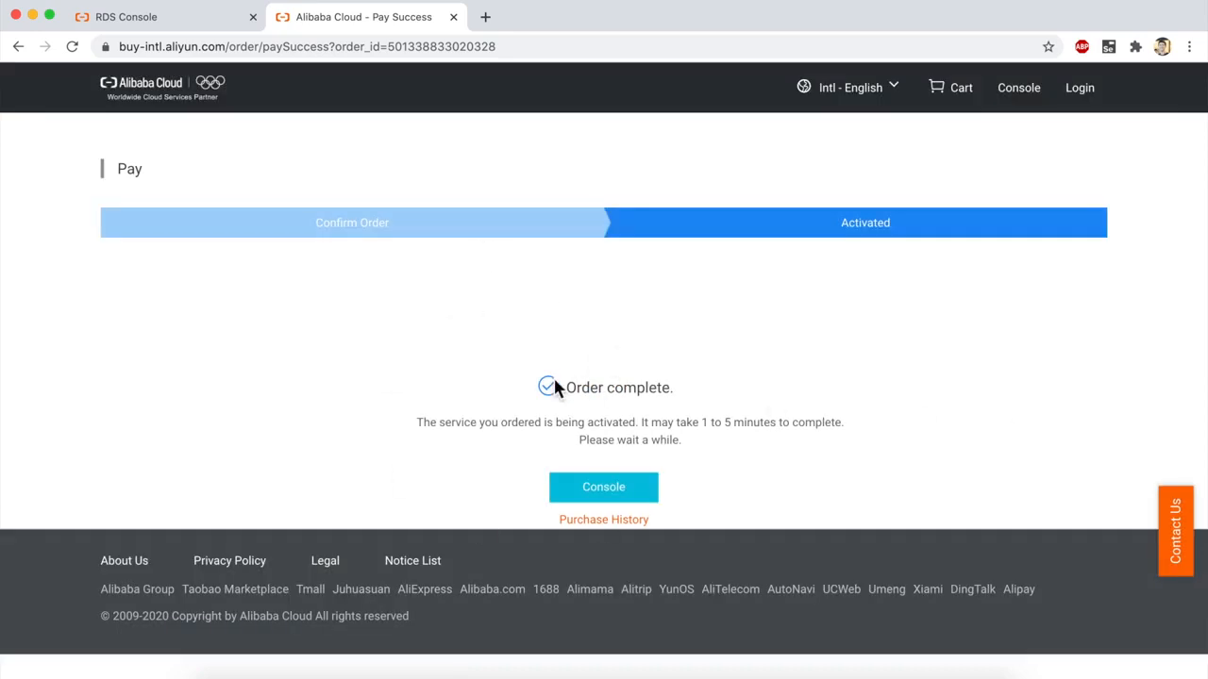
Step: Return to the RDS instance list and refresh it, and review the new MySQL instance's basic, status, configuration and usage information
left_click(453, 17)
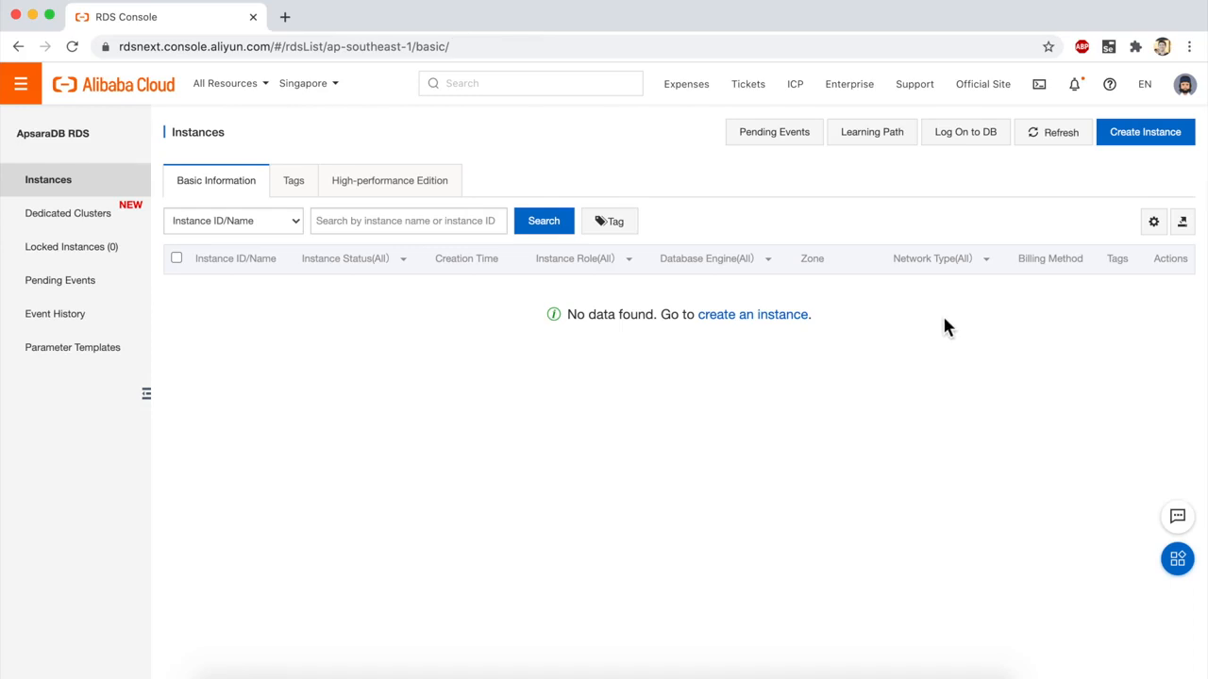
left_click(1047, 137)
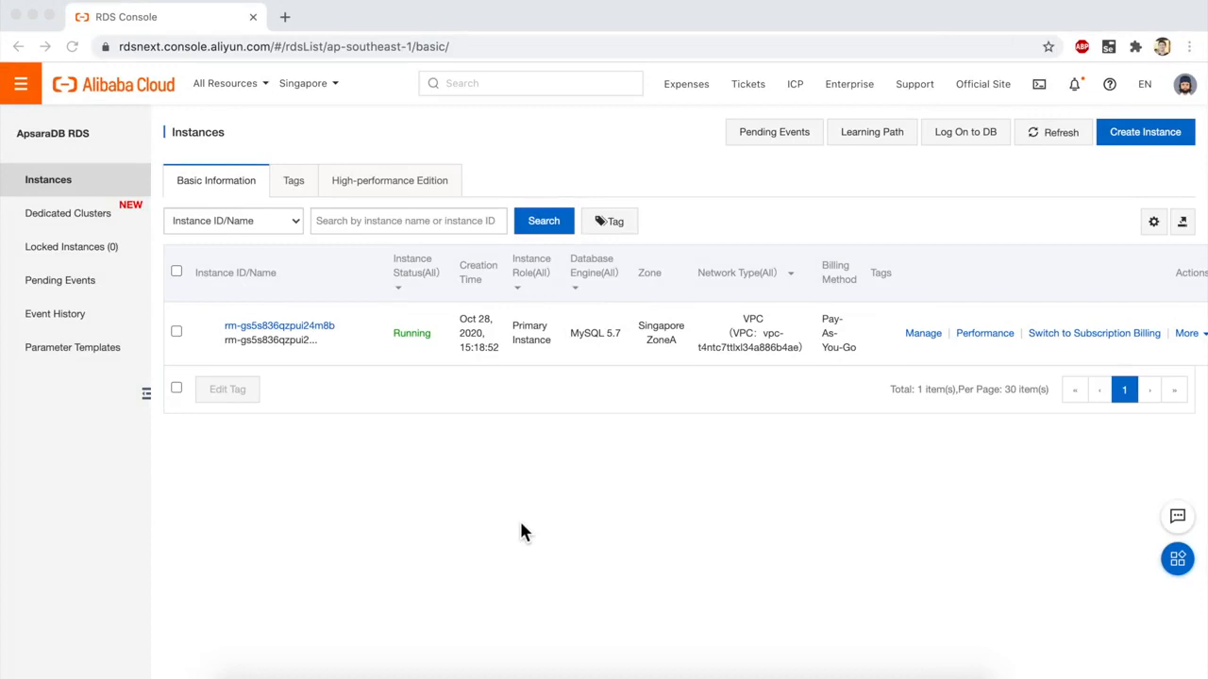
left_click(925, 334)
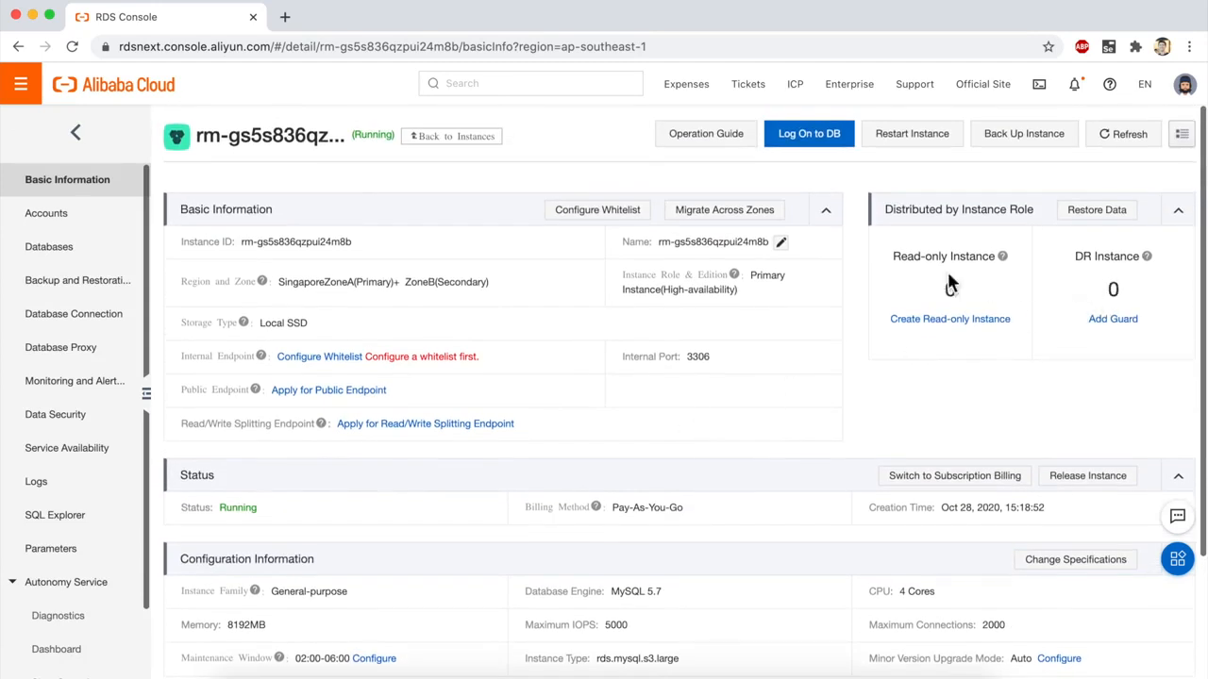
scroll(928, 395, "down", 1)
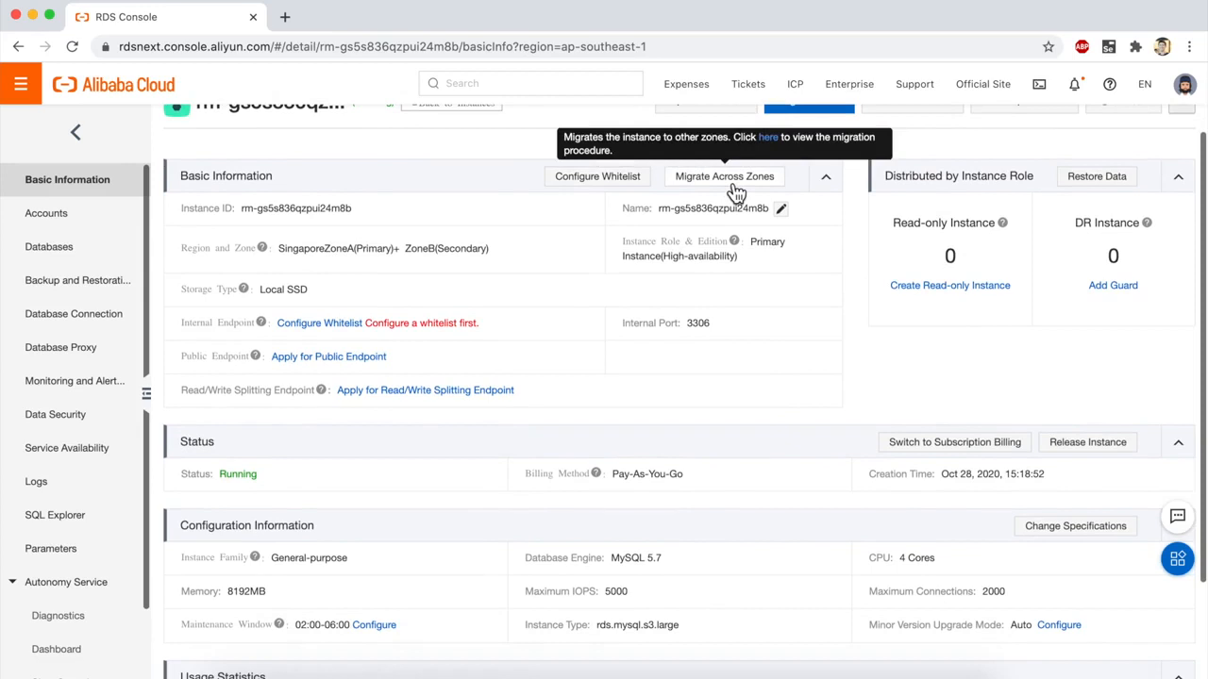
scroll(755, 424, "down", 2)
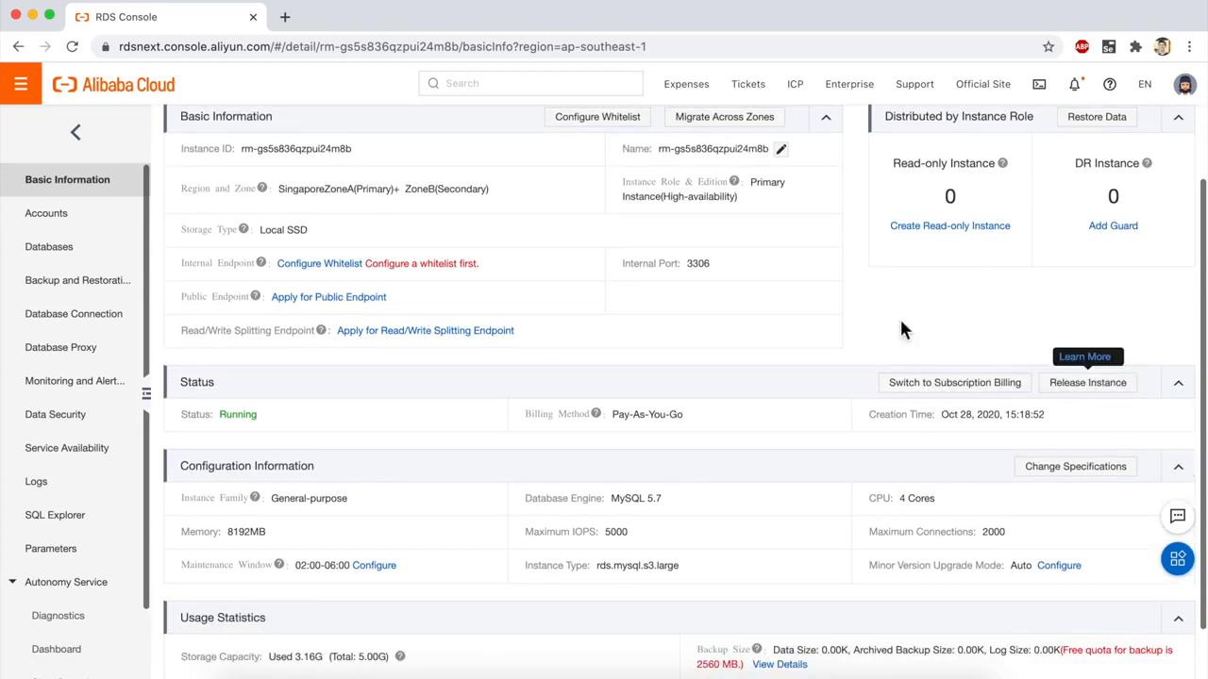
scroll(881, 339, "down", 2)
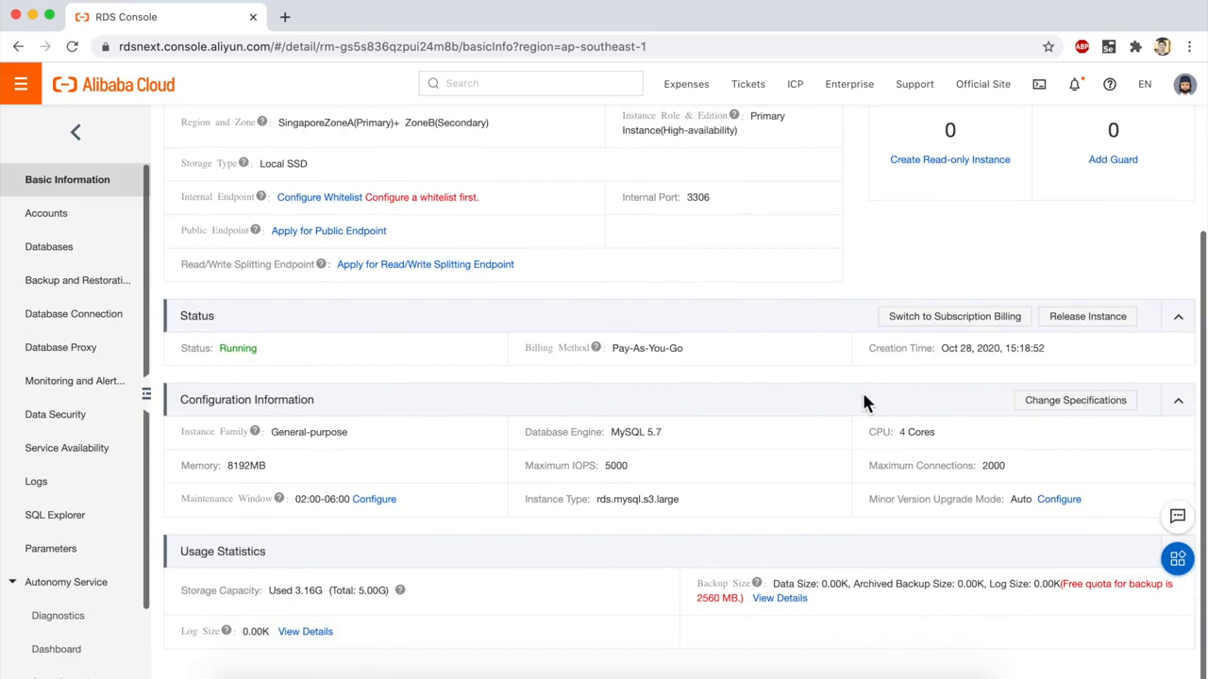
scroll(783, 431, "up", 5)
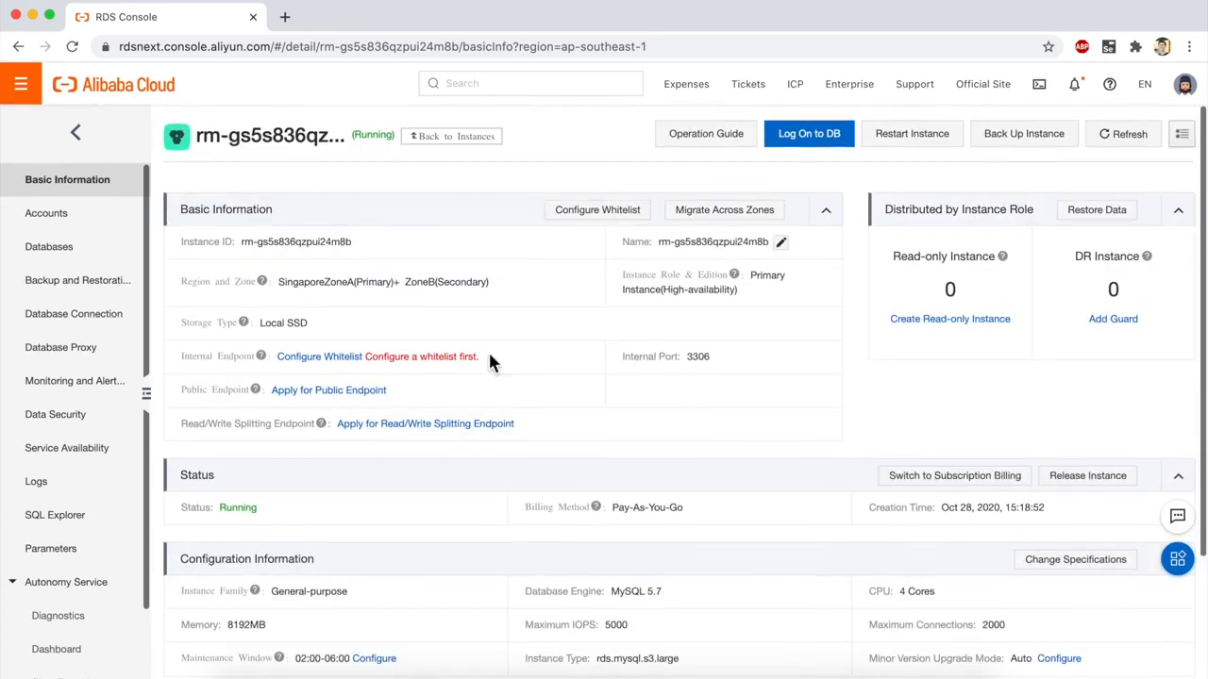
Step: Start a new database account for the instance with the name student_admin and the Privileged Account type
left_click(87, 223)
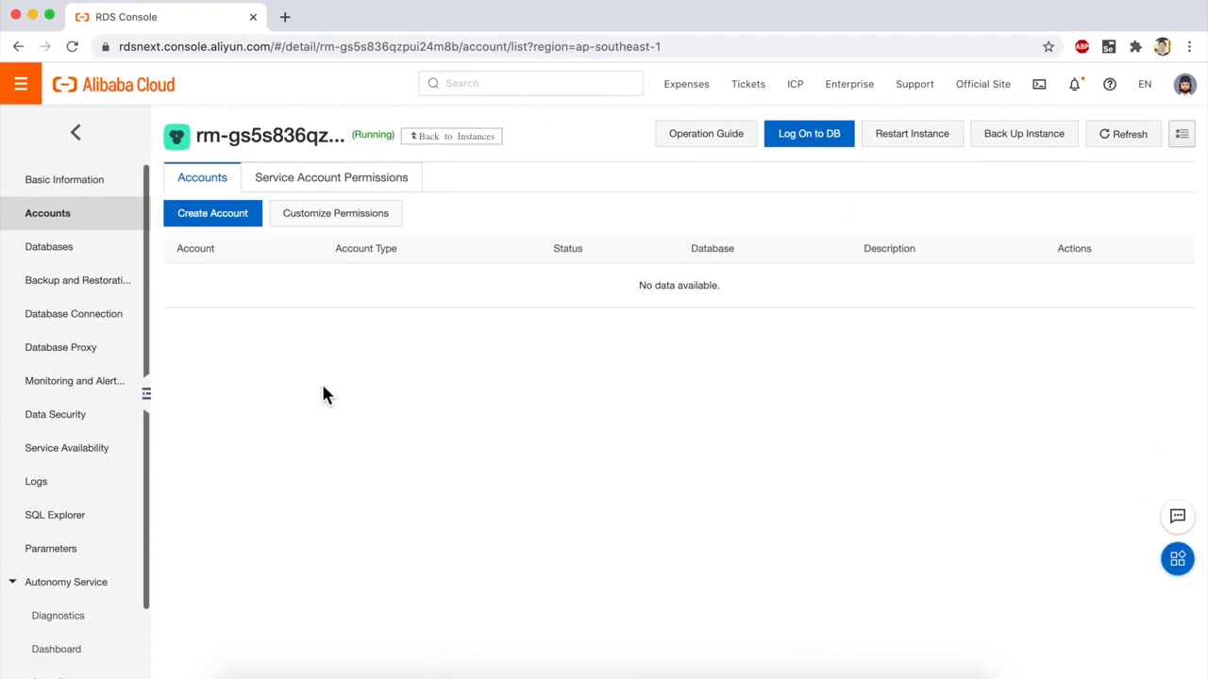
left_click(212, 216)
left_click(665, 206)
type("student_admin")
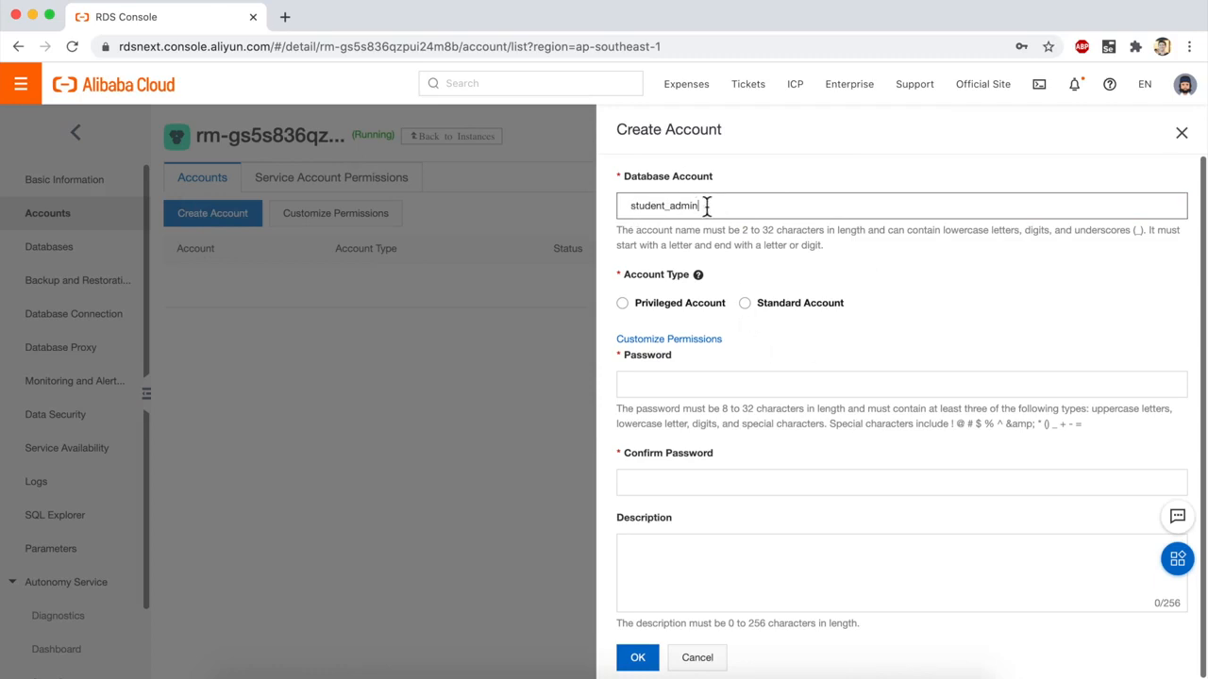
left_click(635, 306)
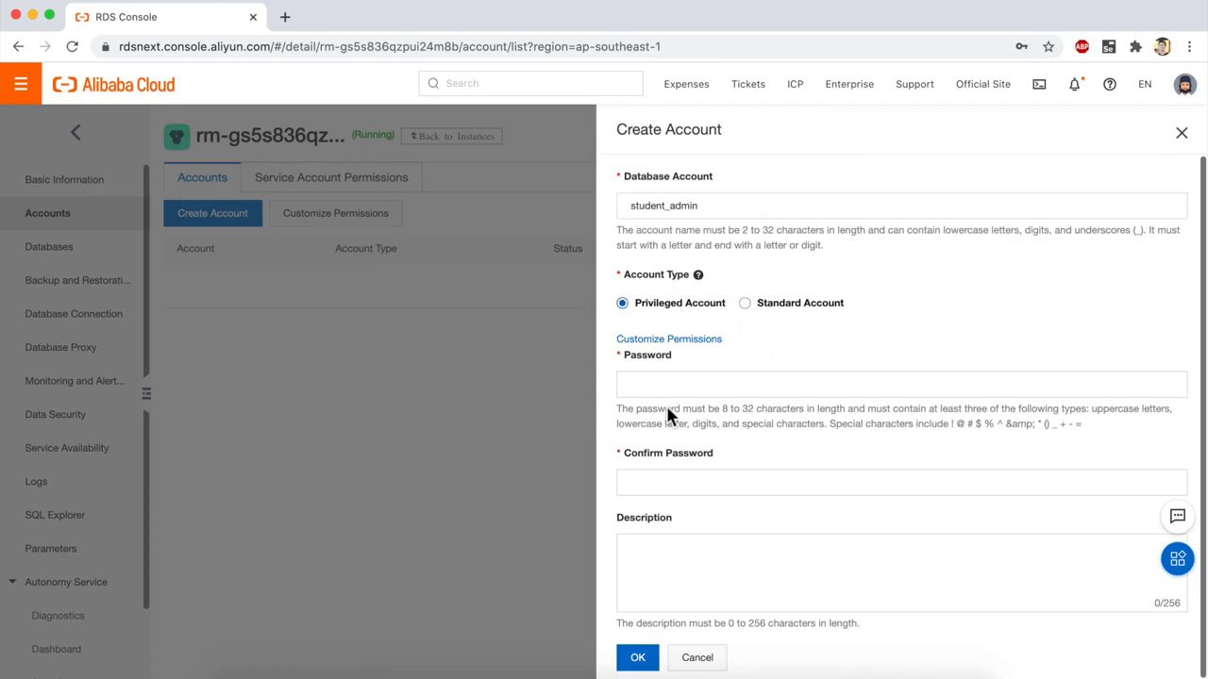
mouse_move(699, 276)
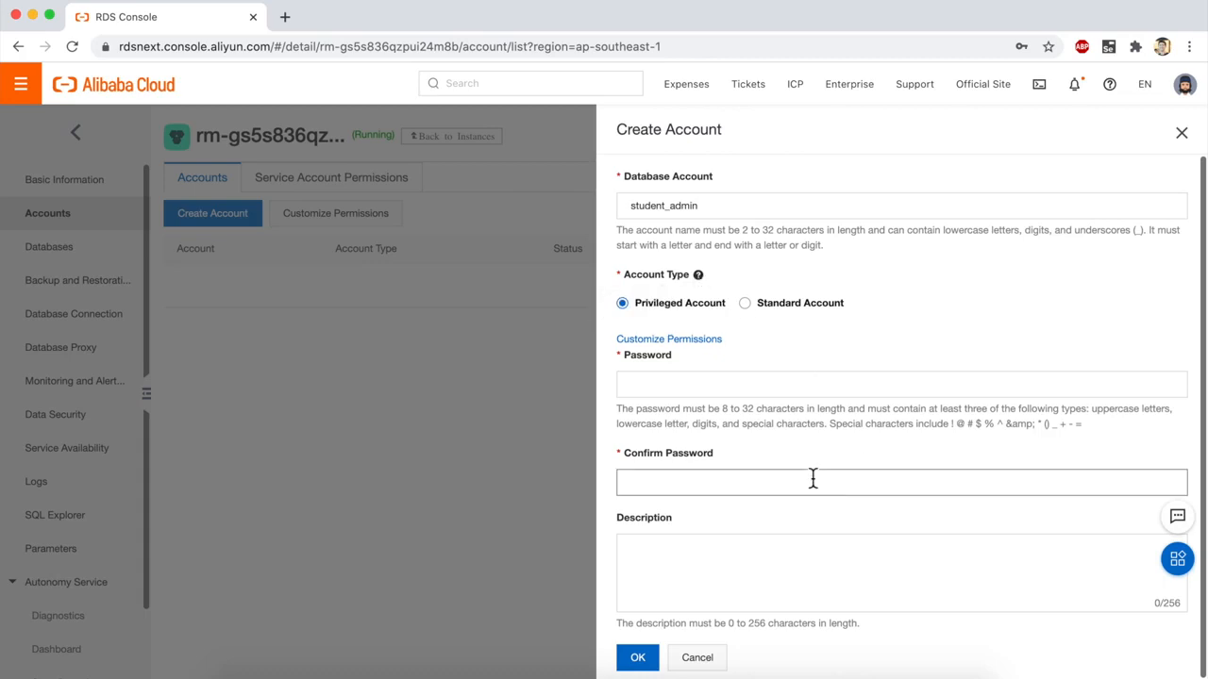
Step: Enter and confirm the password for the student_admin account and create the account
left_click(755, 385)
type("********")
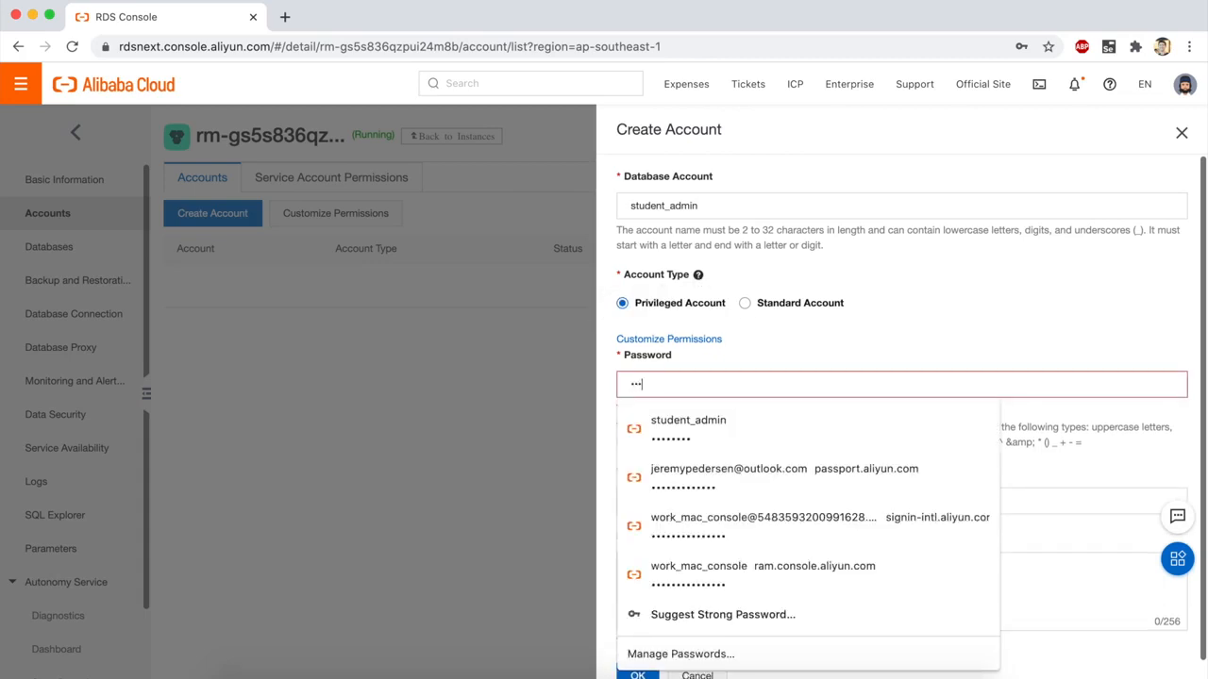
key("Tab")
type("********")
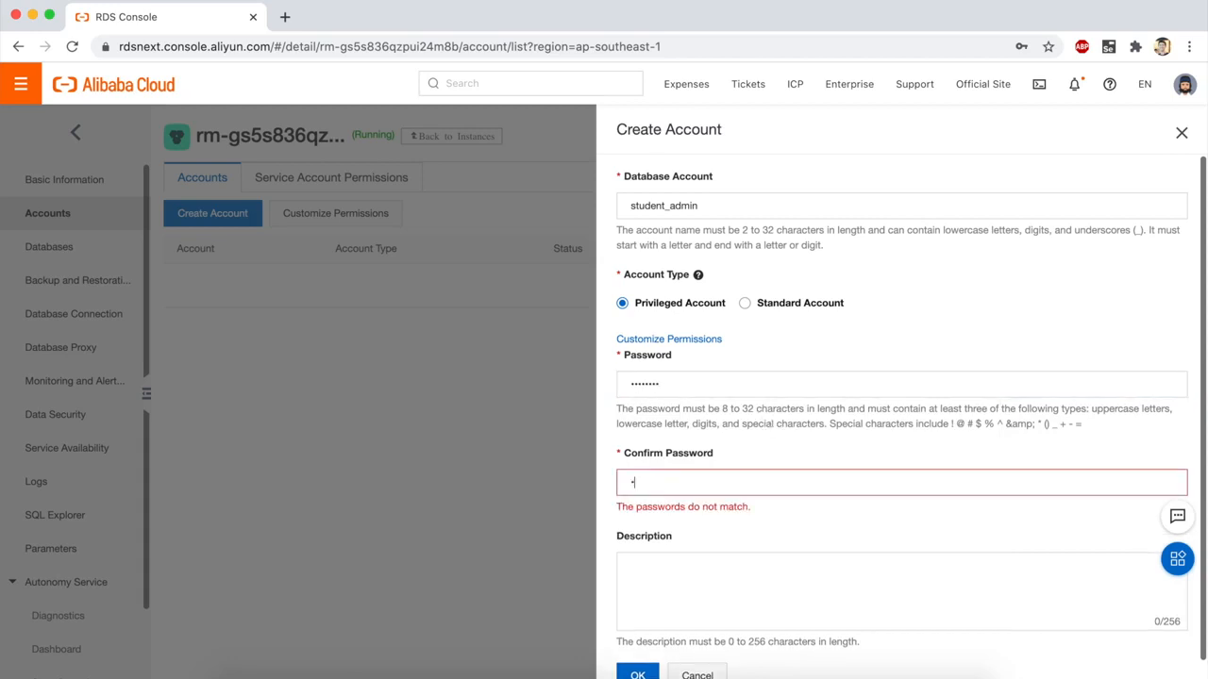
left_click(719, 553)
left_click(636, 652)
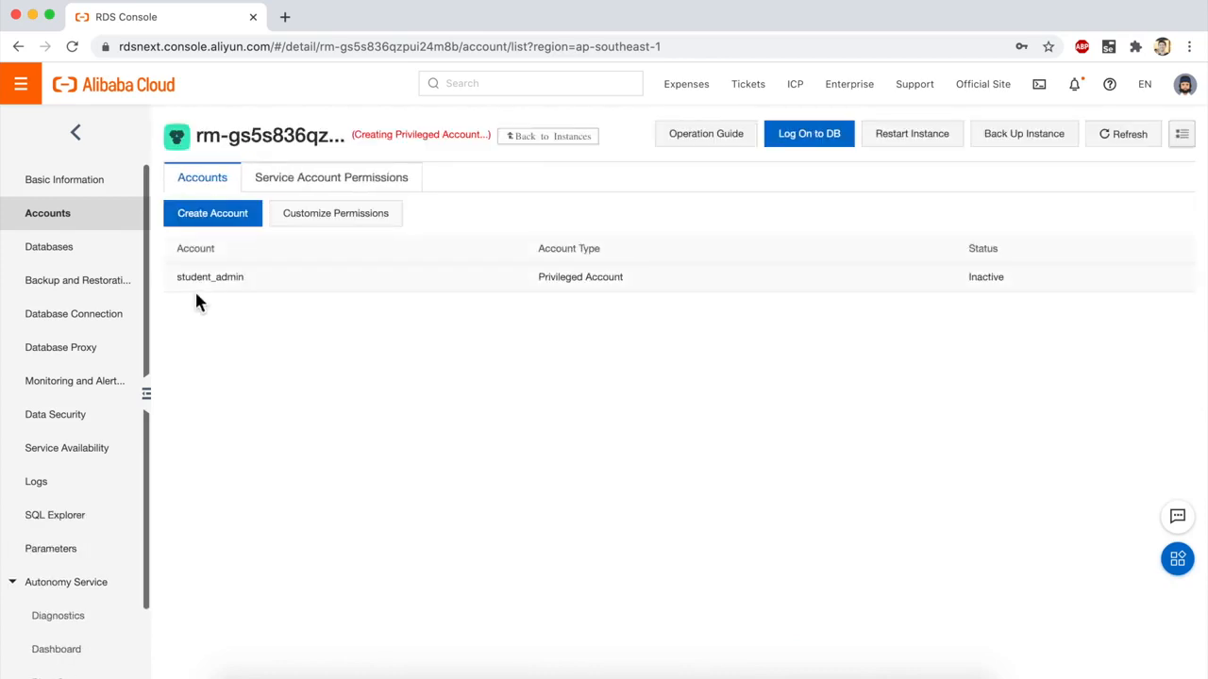
Step: Create a database named students on the instance with the utf8 character set and no authorized account
left_click(102, 255)
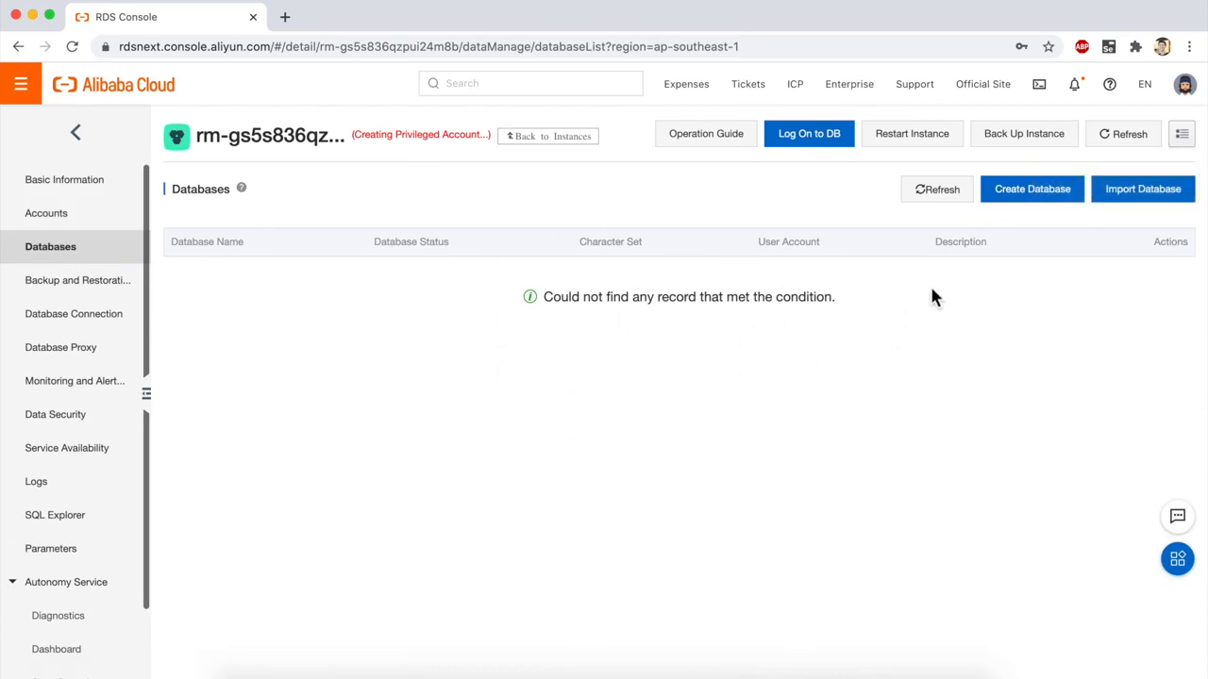
left_click(1019, 196)
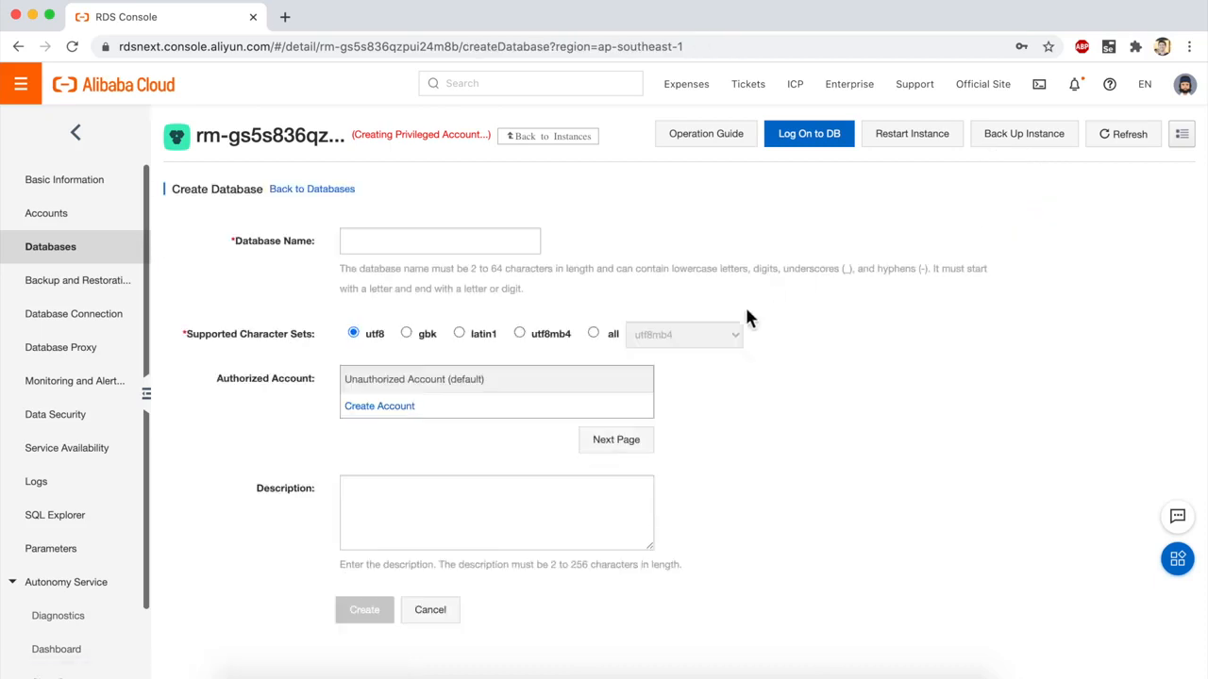
left_click(466, 248)
type("students")
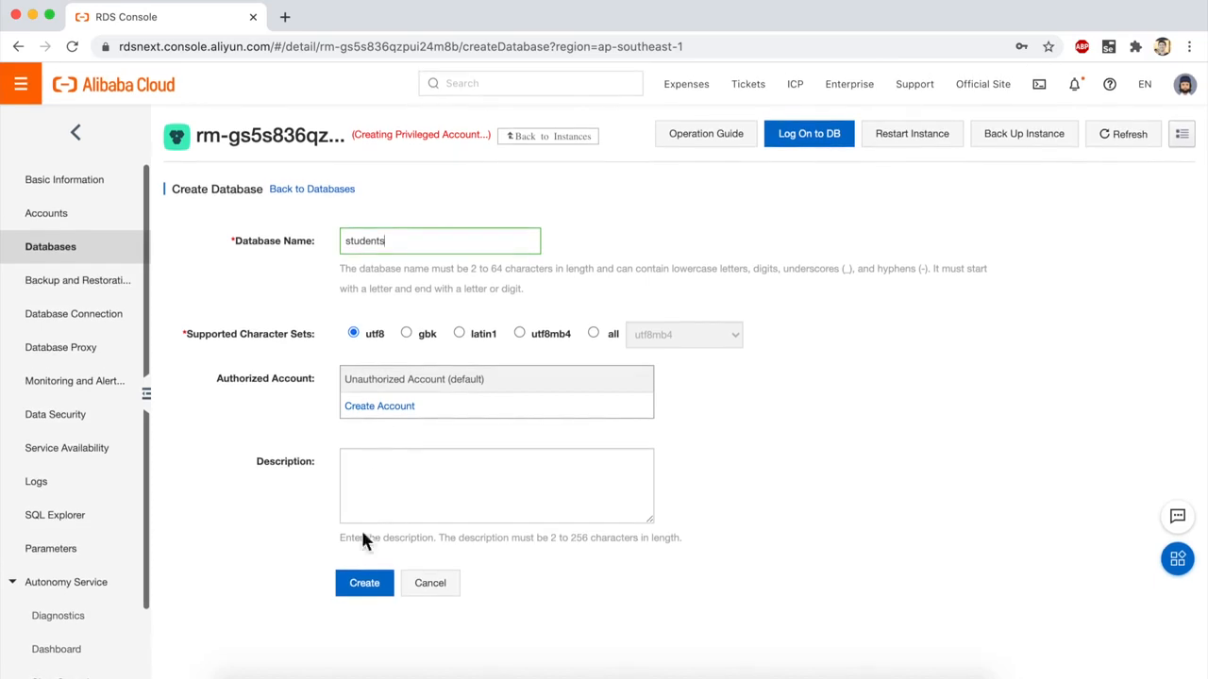
left_click(365, 587)
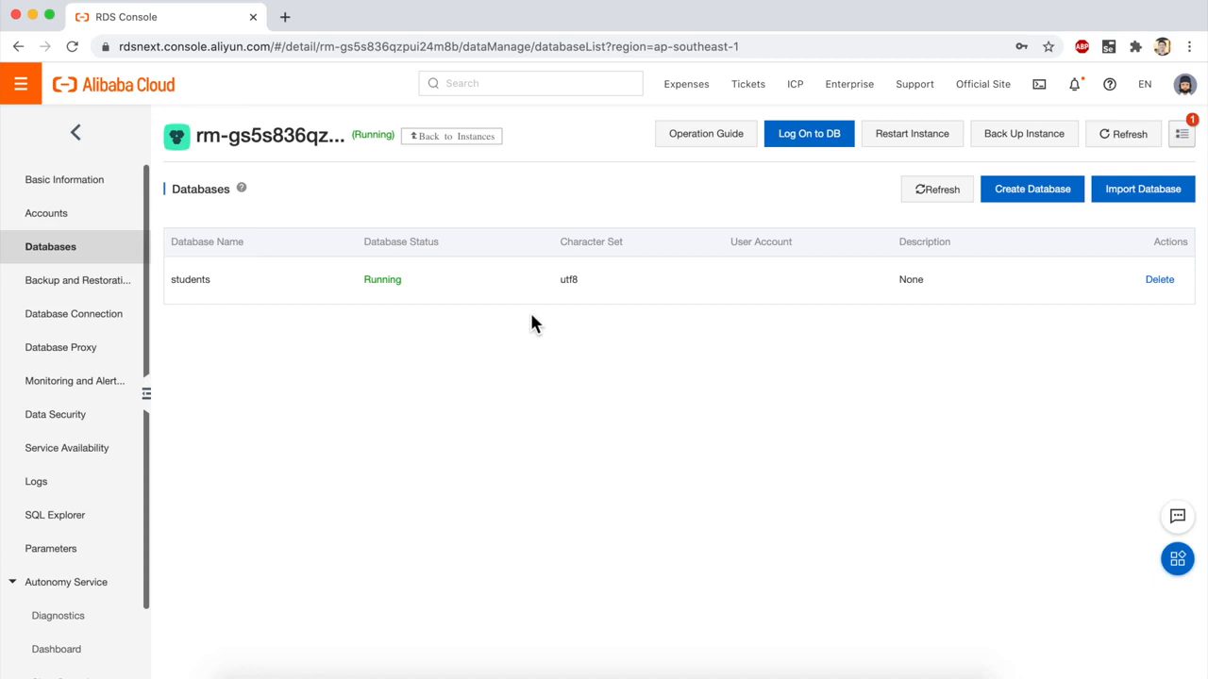
Step: Open the DMS login for the instance, enter student_admin and the database password, have the password remembered, and test the connection
left_click(801, 142)
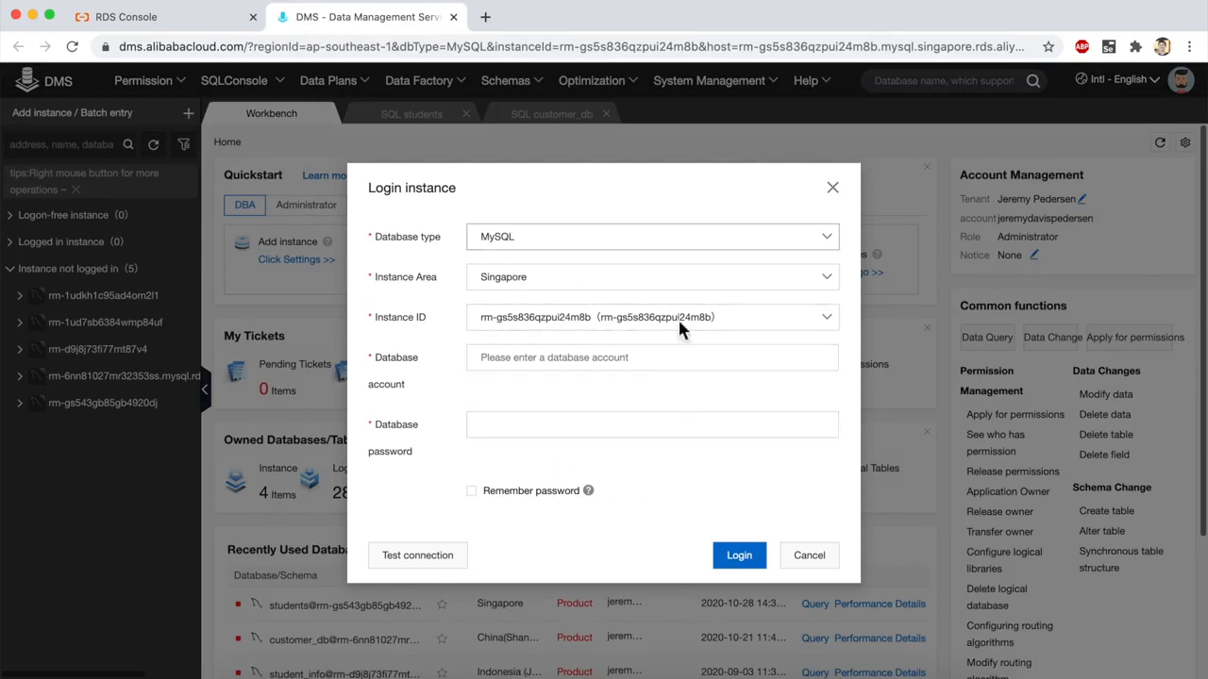
left_click(552, 353)
type("st")
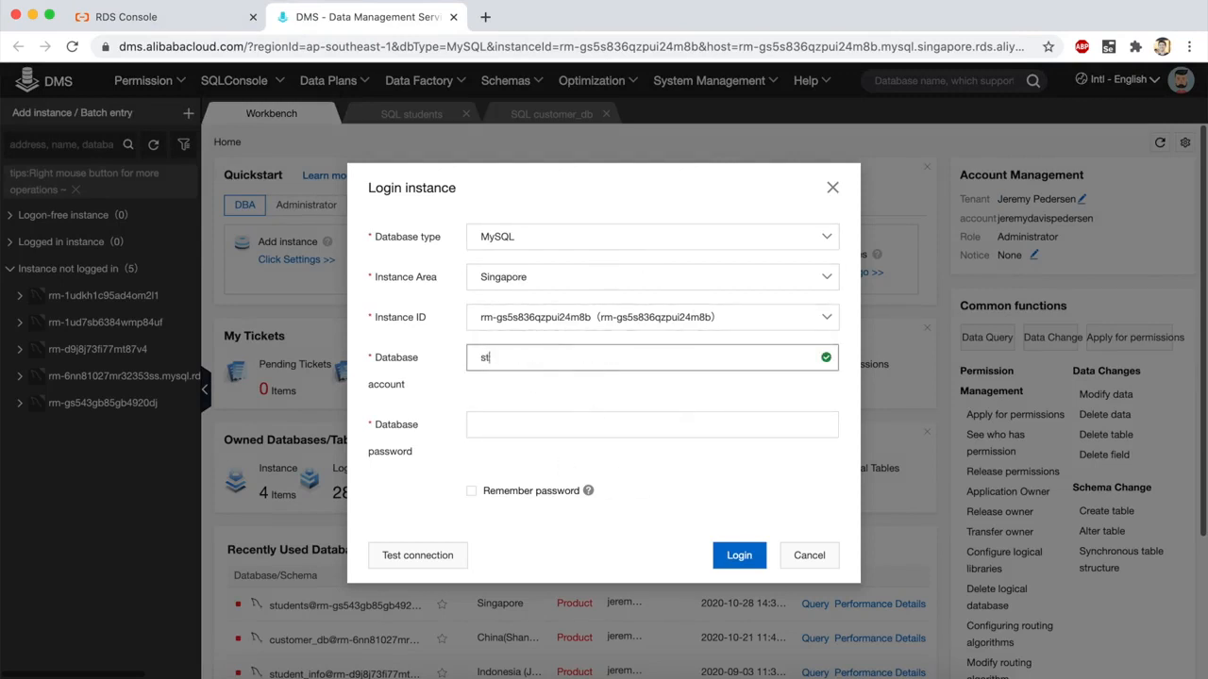
type("udent_admin")
left_click(532, 425)
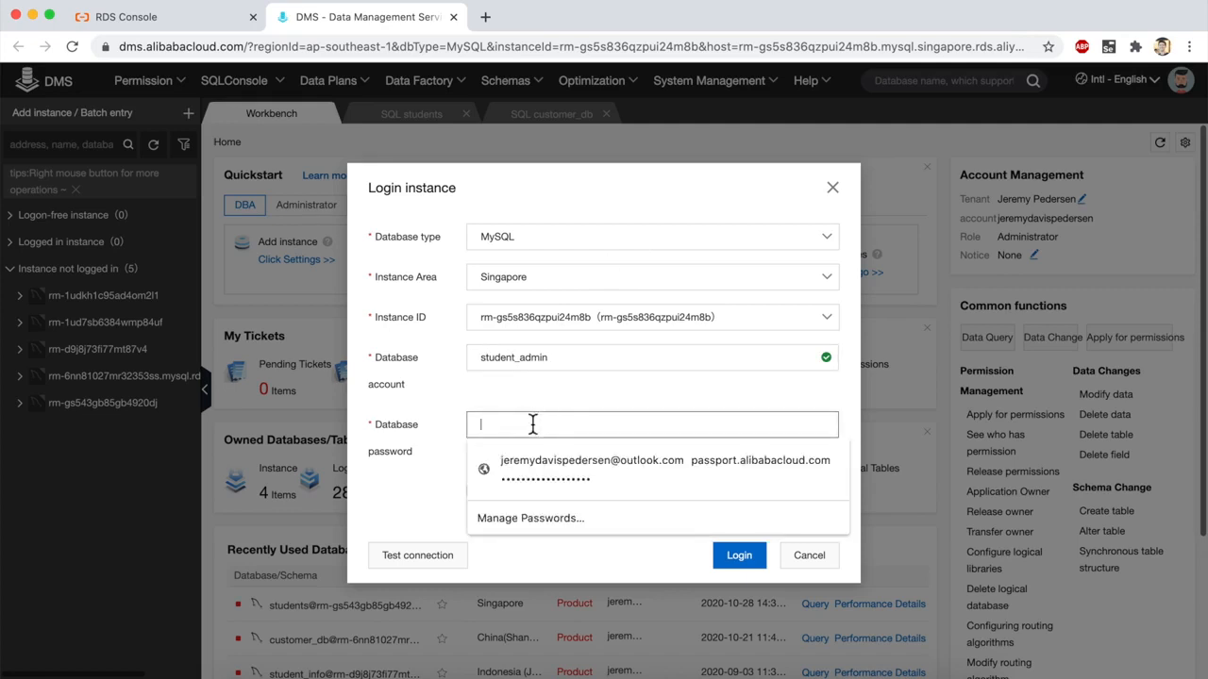
type("••••••••")
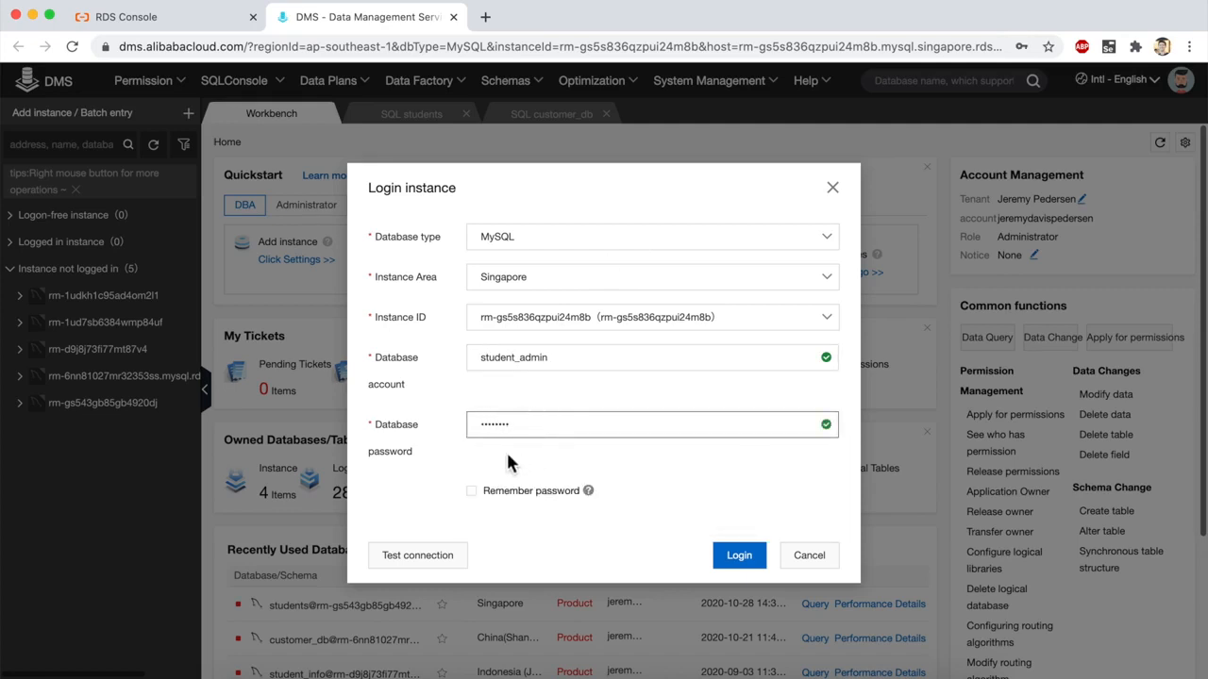
left_click(471, 492)
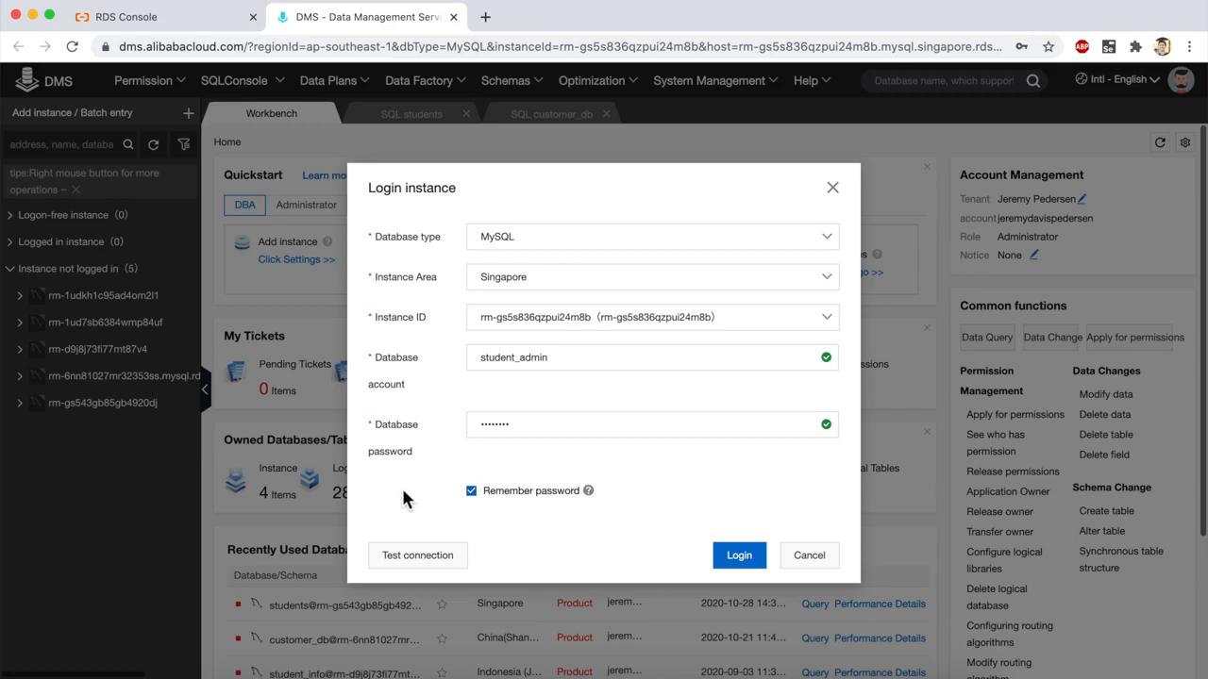
left_click(416, 564)
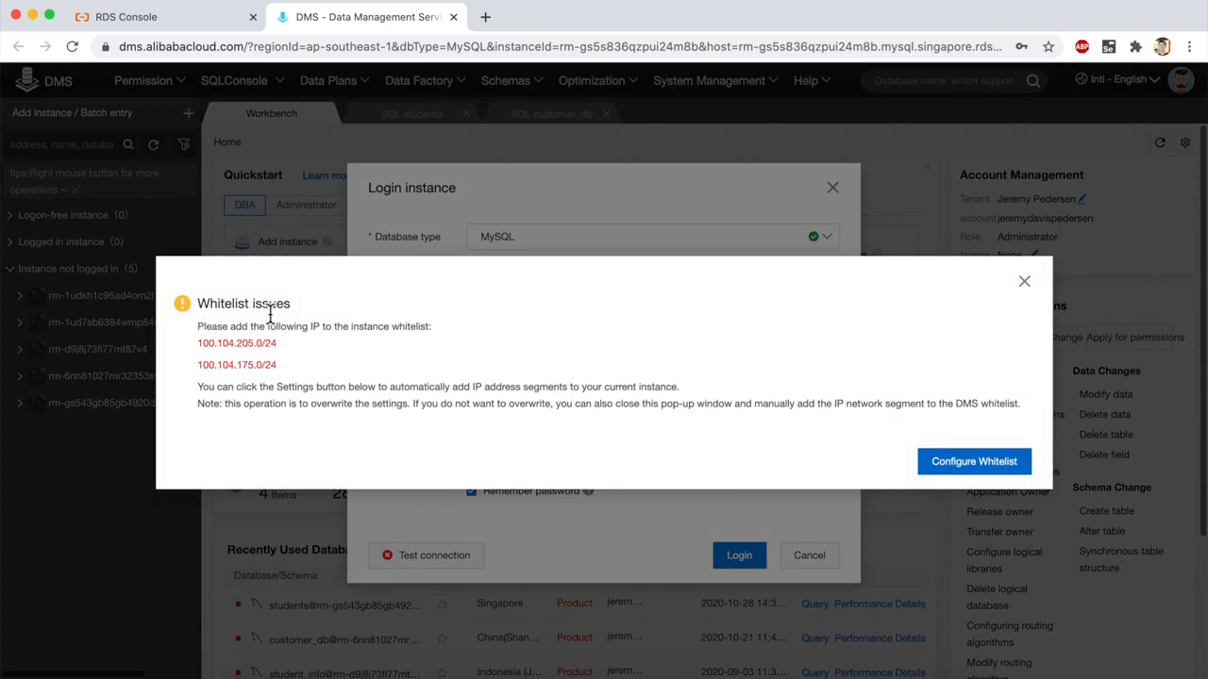
Step: Copy the two IP ranges listed in the whitelist notice and return to the RDS Console
left_click_drag(294, 375, 191, 345)
right_click(215, 342)
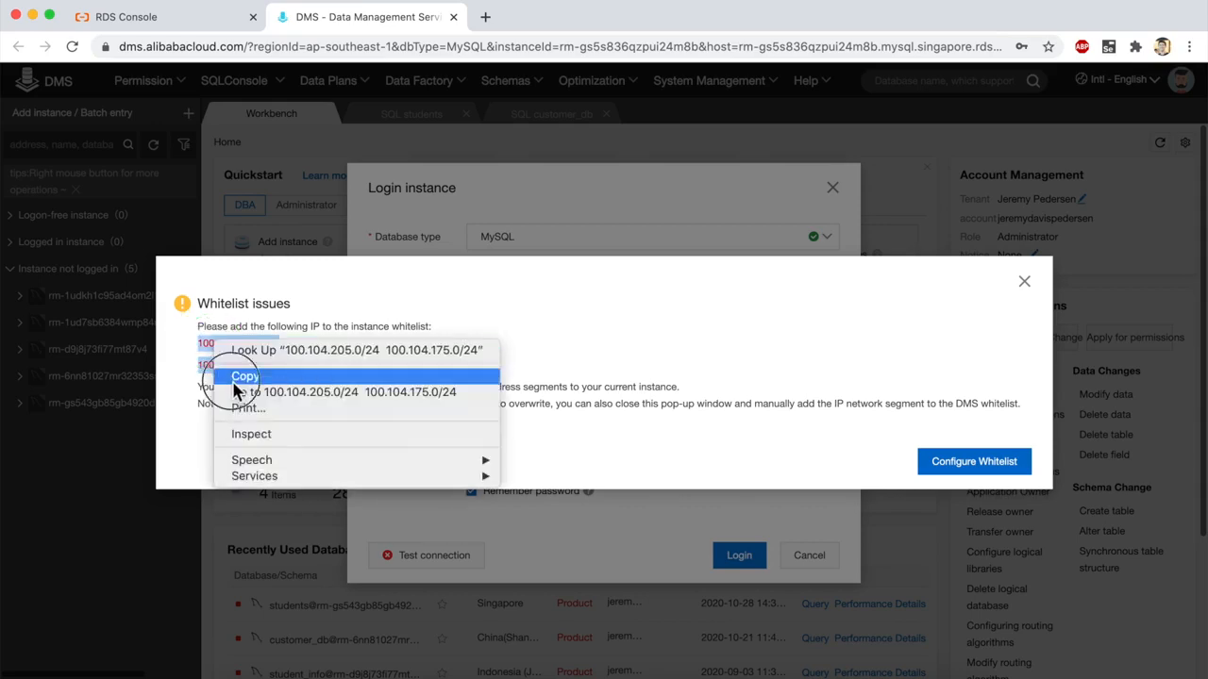
left_click(240, 377)
left_click(185, 26)
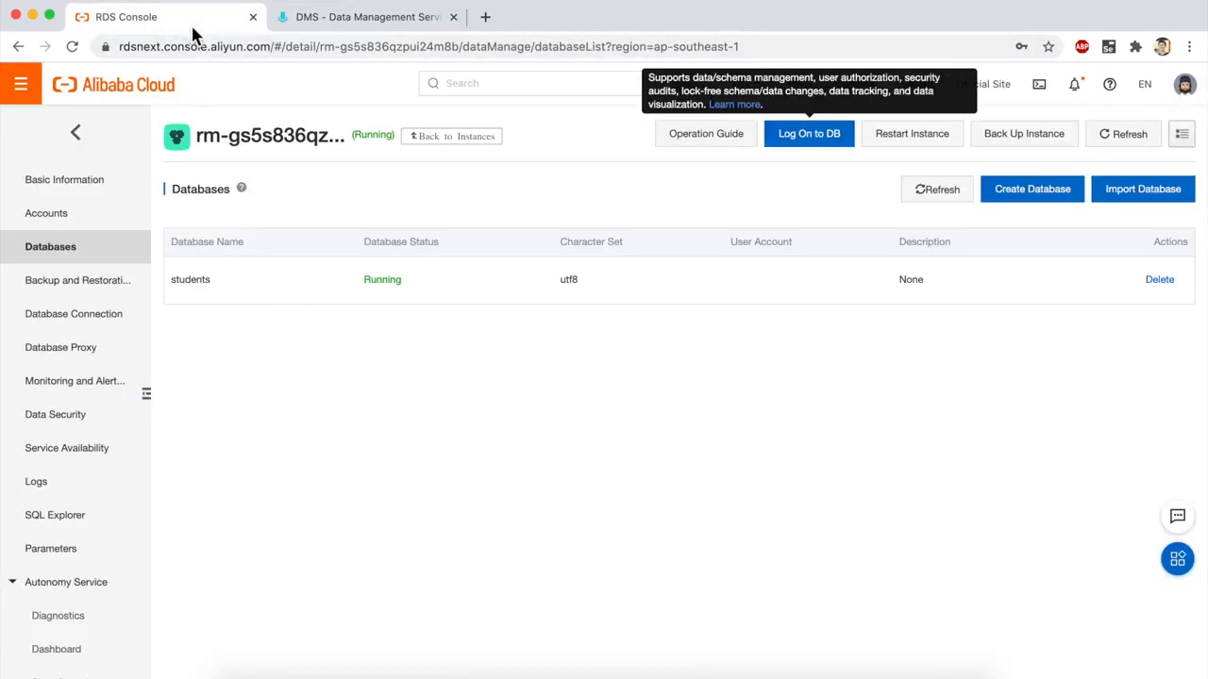
Step: Open the instance's whitelist settings from its basic information and switch the instance to the enhanced whitelist
left_click(83, 195)
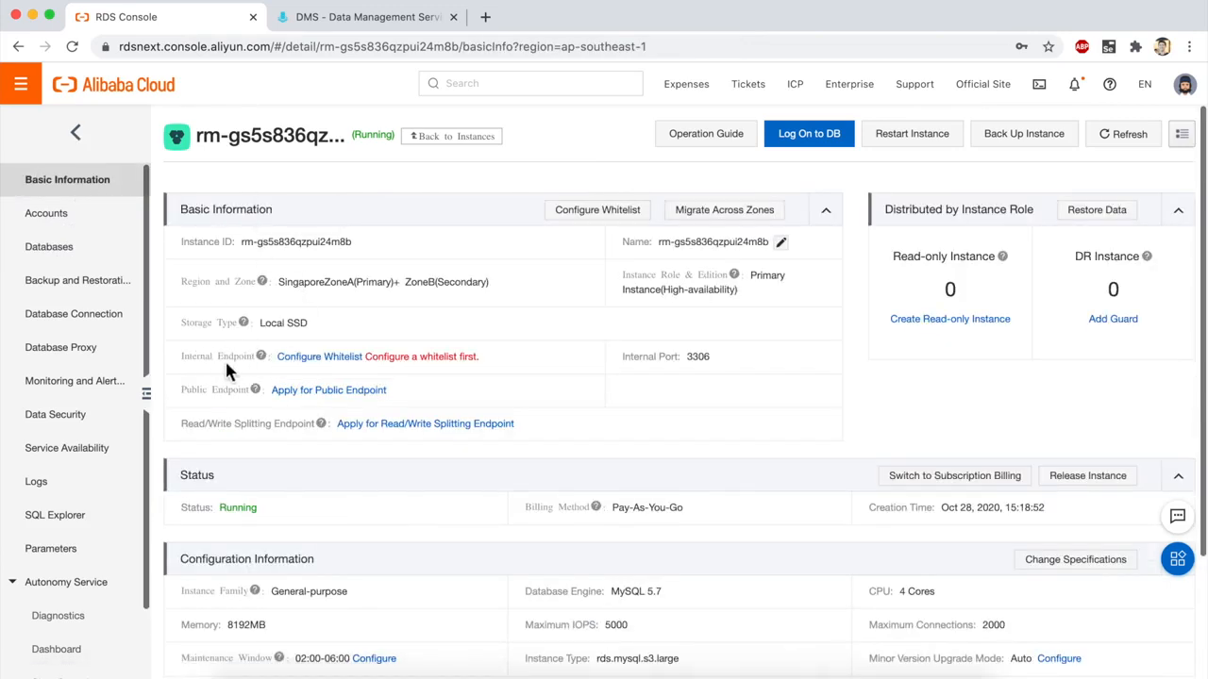
left_click(319, 357)
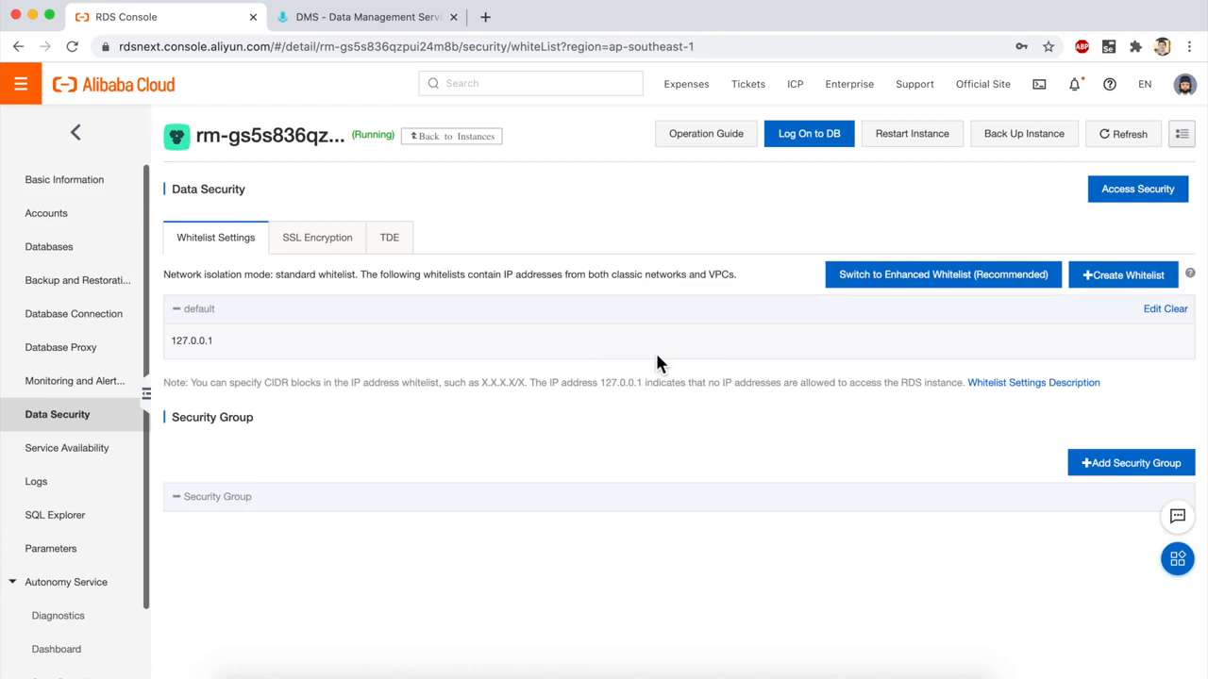
left_click(899, 280)
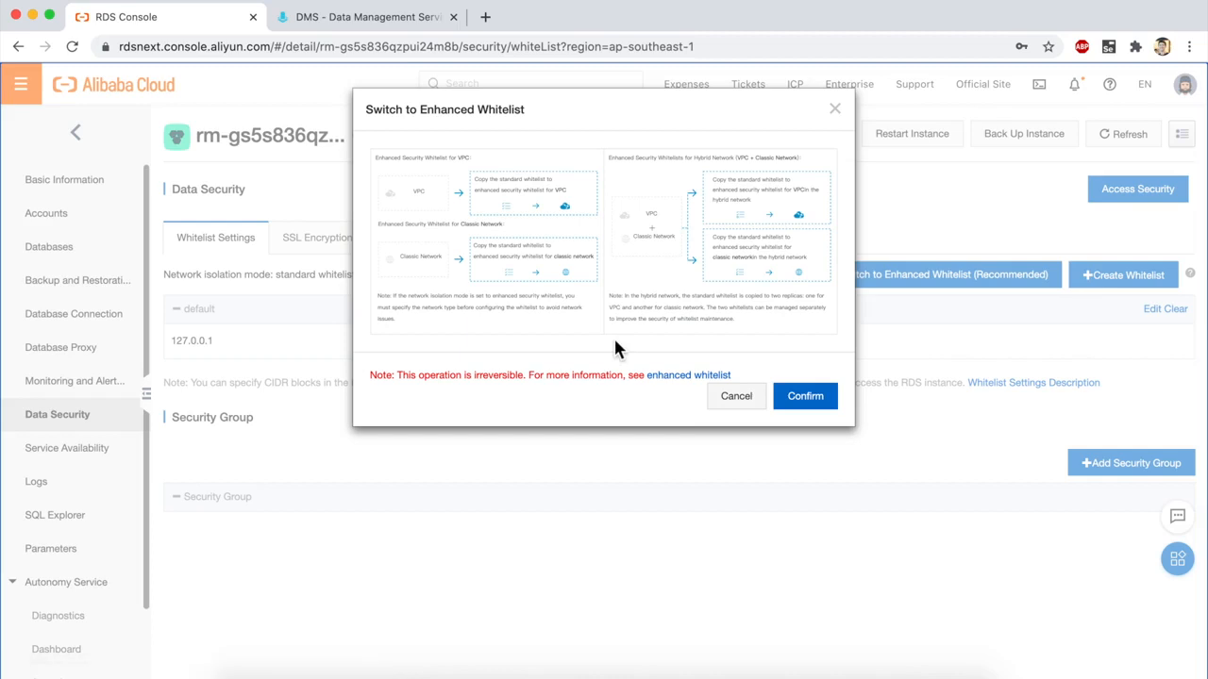
left_click(803, 395)
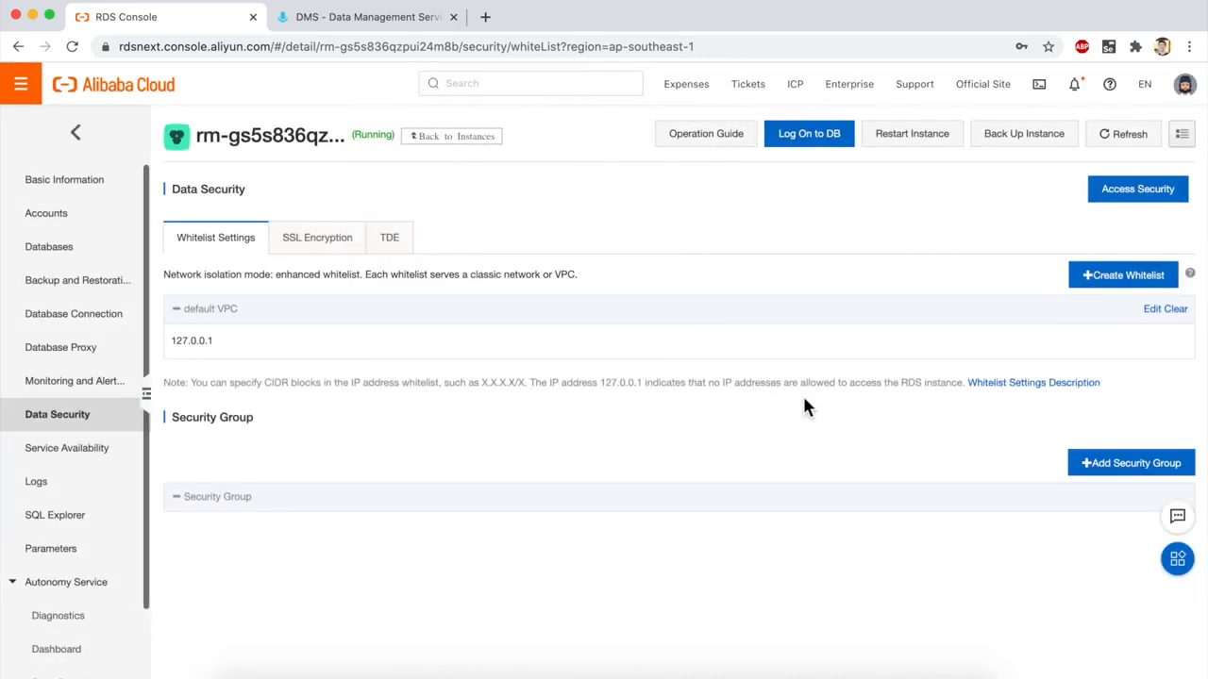
Step: Start a new whitelist for the VPC network isolation mode and name it dms_access
left_click(1106, 275)
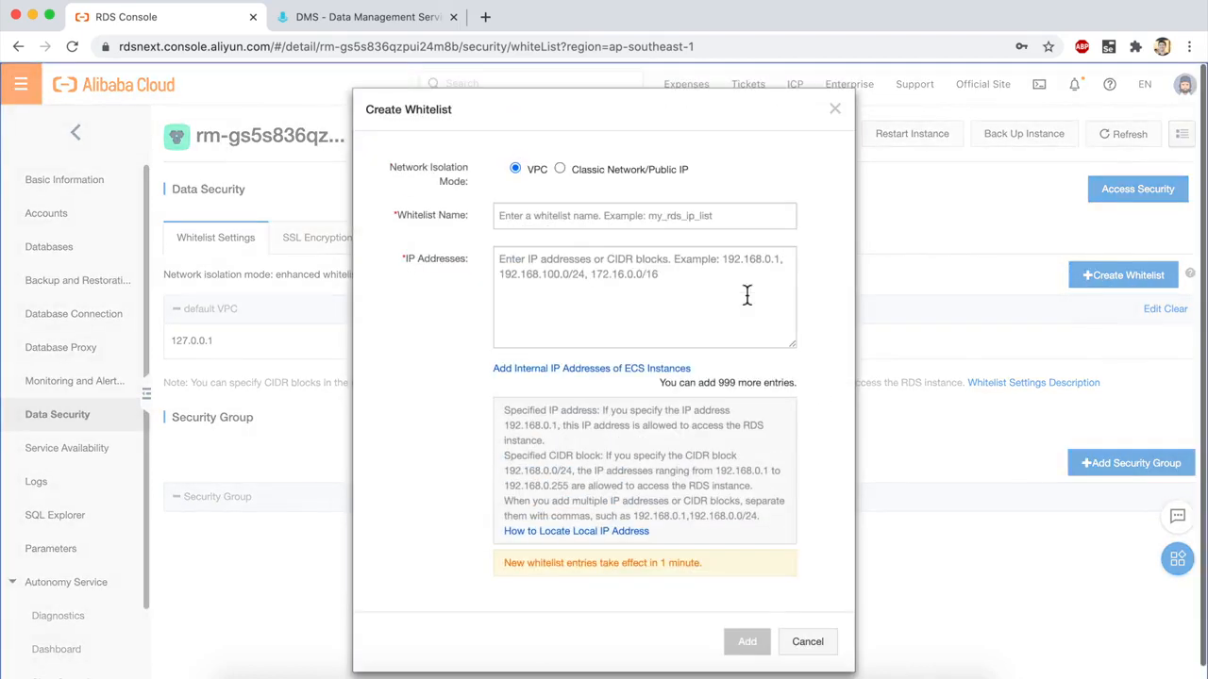
left_click(626, 219)
type("dms_white")
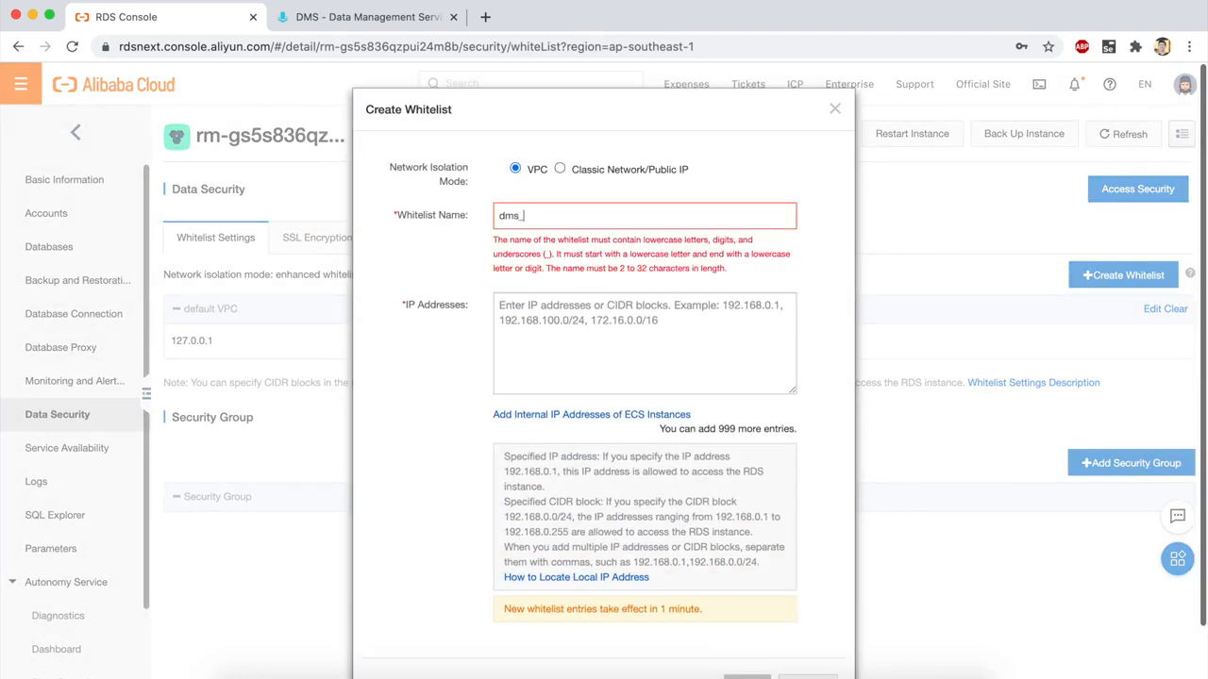
key("BackSpace")
key("BackSpace")
type("acces")
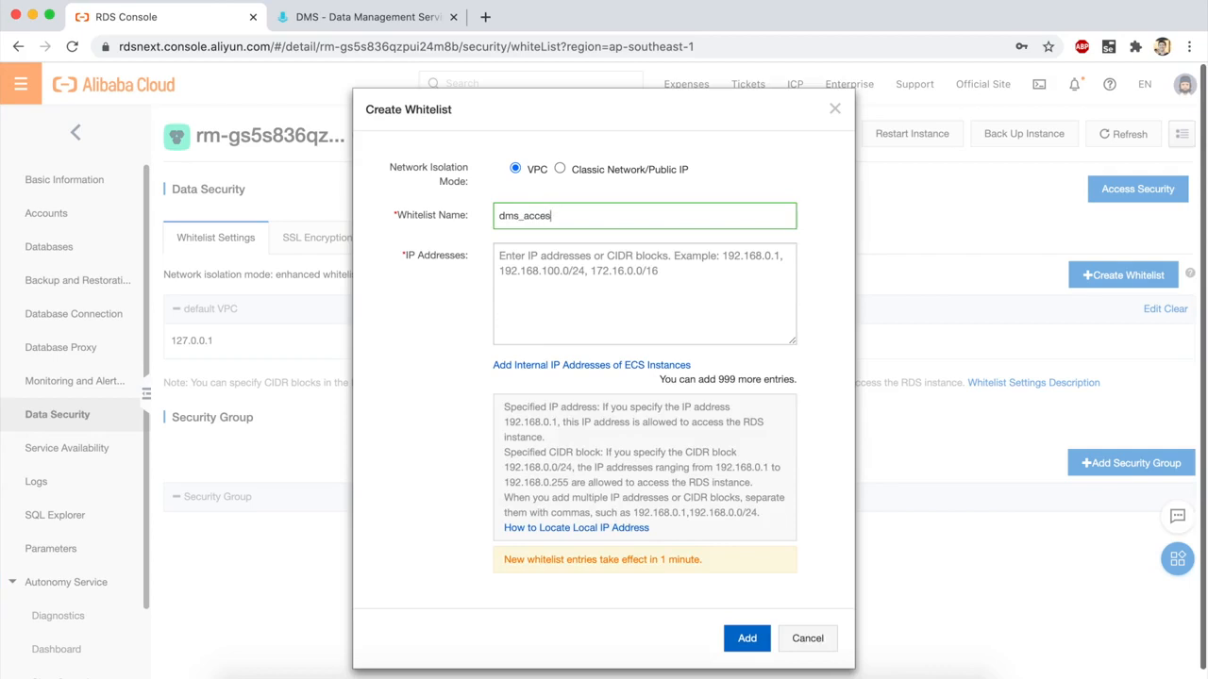
type("s")
Step: Paste the copied IP ranges as 100.104.205.0/24,100.104.175.0/24 separated by a comma, and add the dms_access whitelist
left_click(641, 290)
key("super+v")
left_click(501, 287)
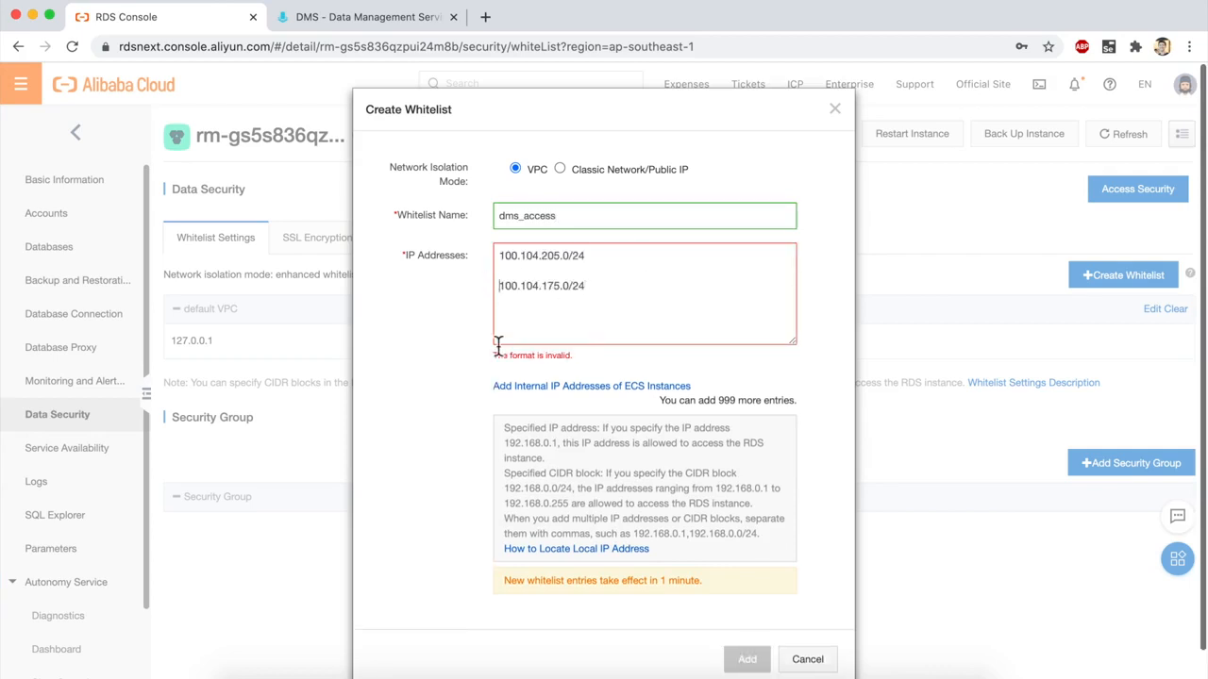
key("BackSpace")
key("BackSpace")
type(",")
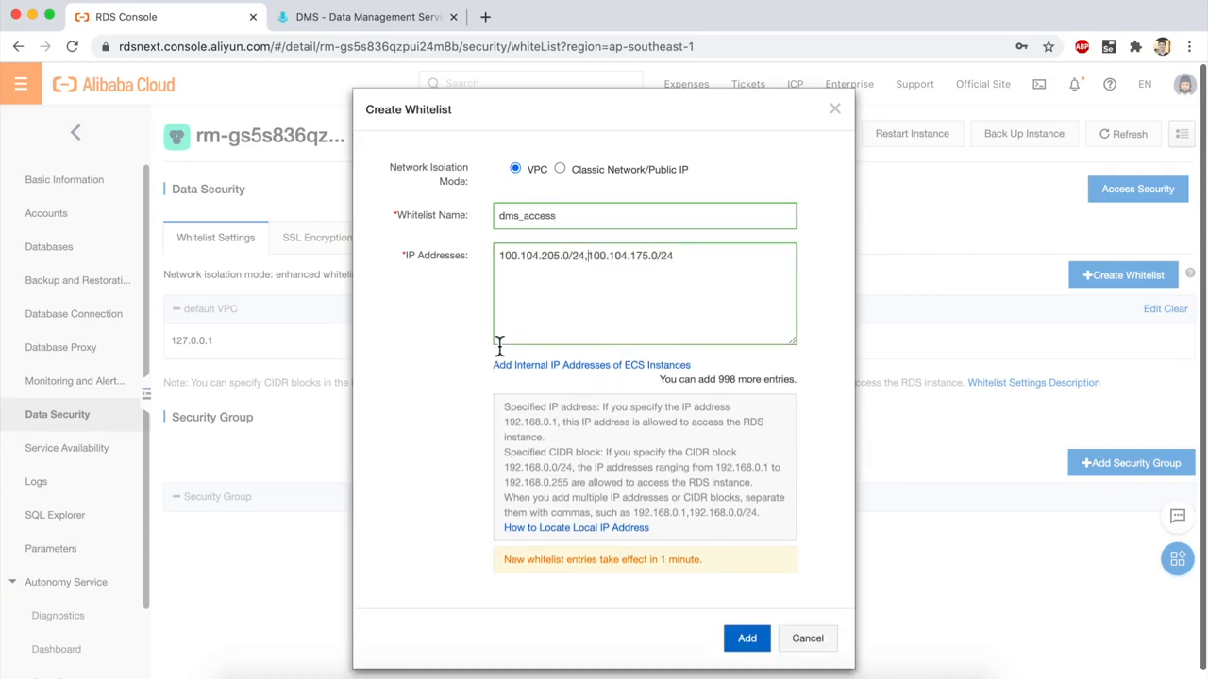
left_click(746, 637)
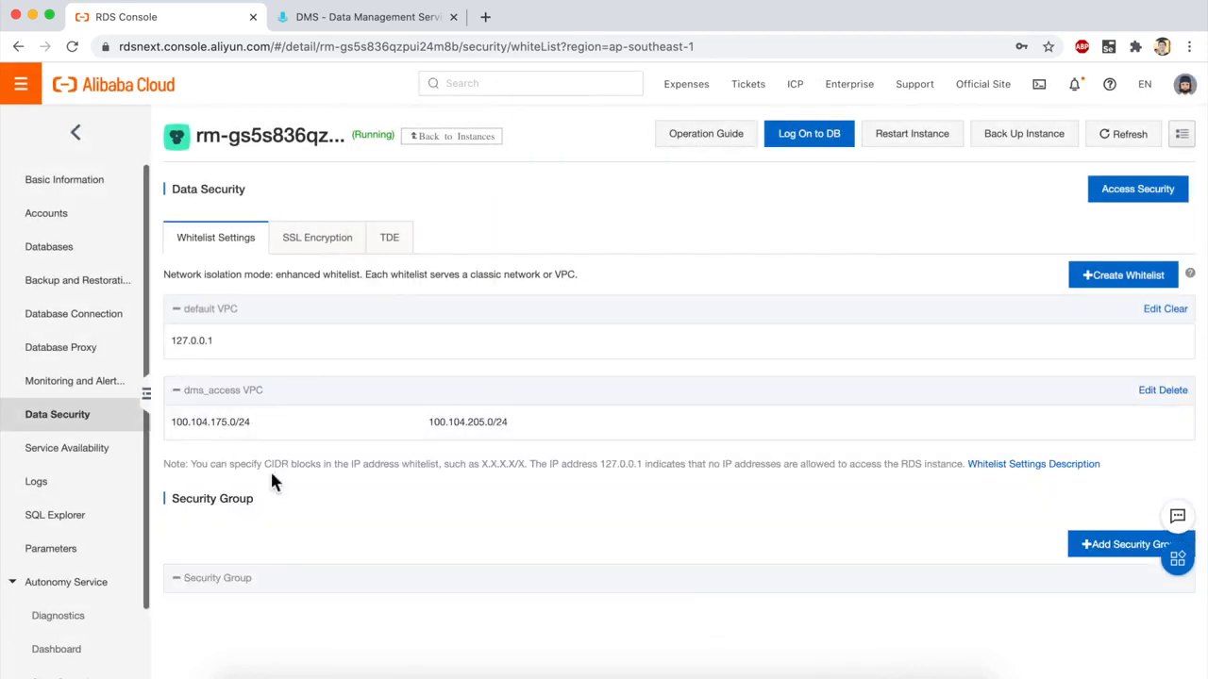
left_click_drag(173, 425, 549, 427)
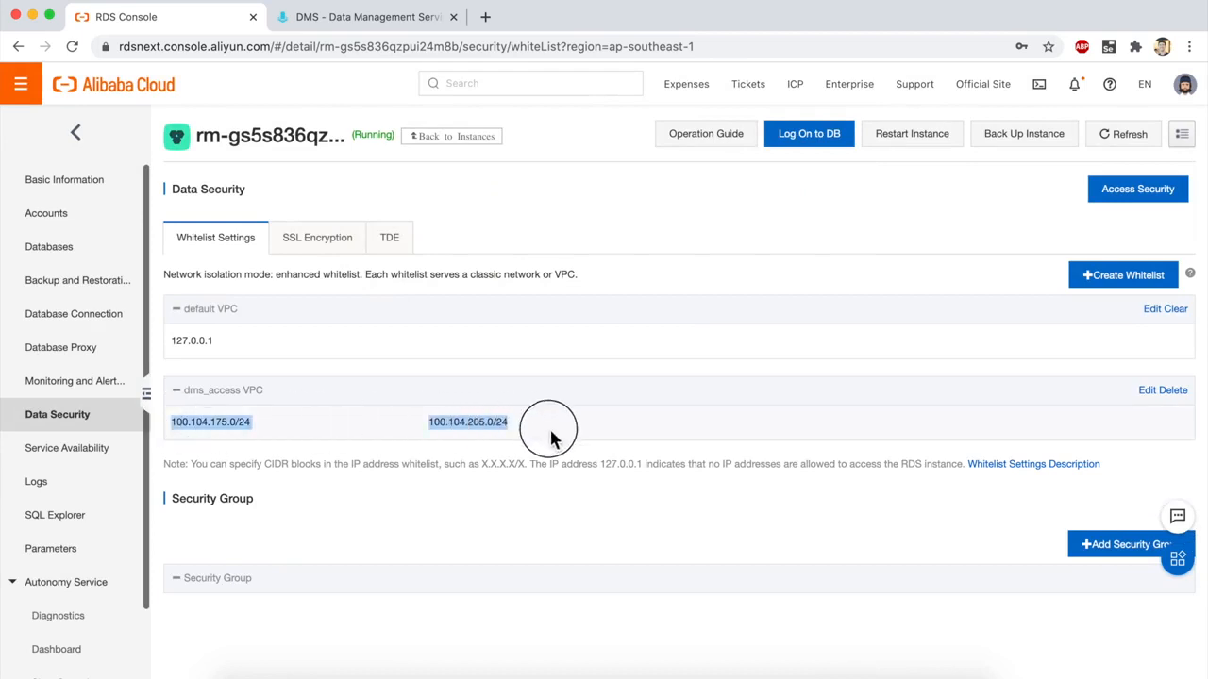
left_click(548, 426)
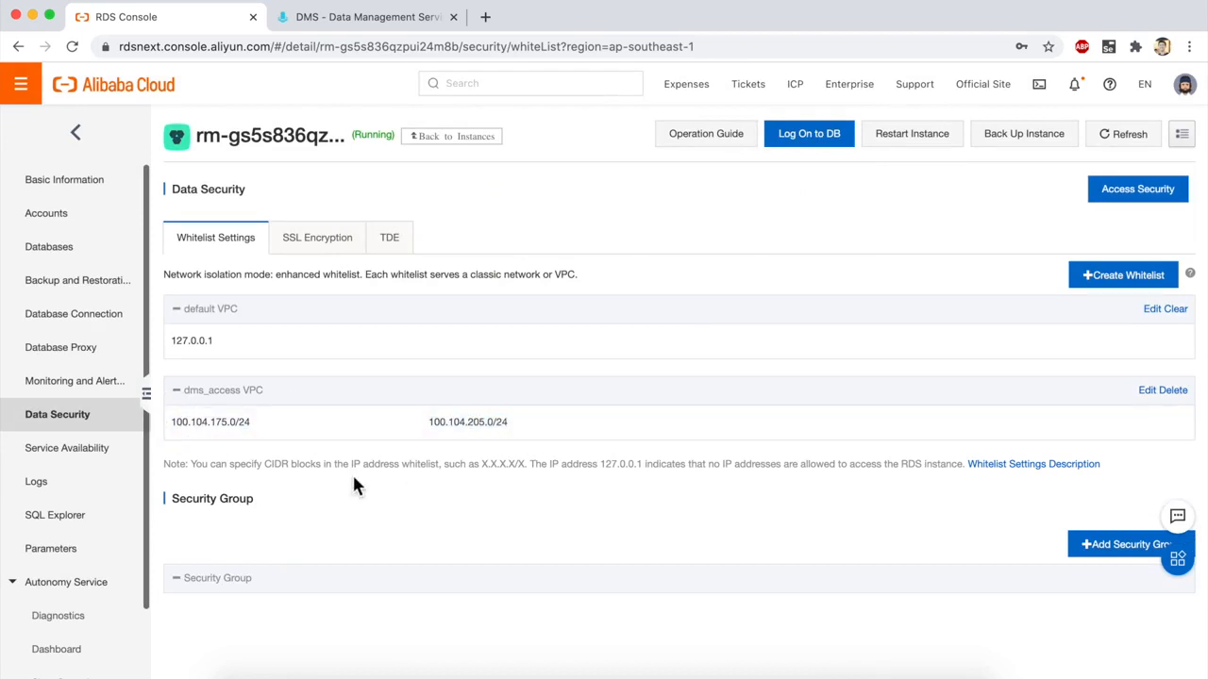
Step: Return to DMS, dismiss the whitelist notice, retest the connection and log in to the instance without saving the password in the browser
left_click(355, 29)
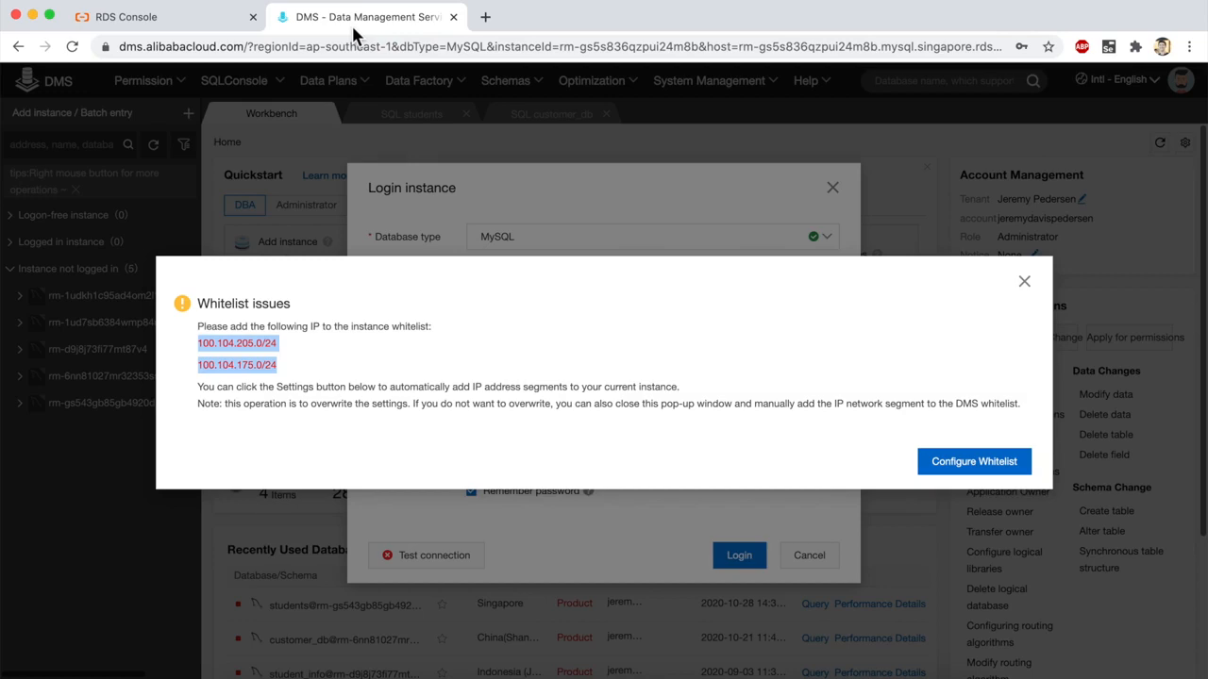
left_click(1024, 283)
left_click(426, 554)
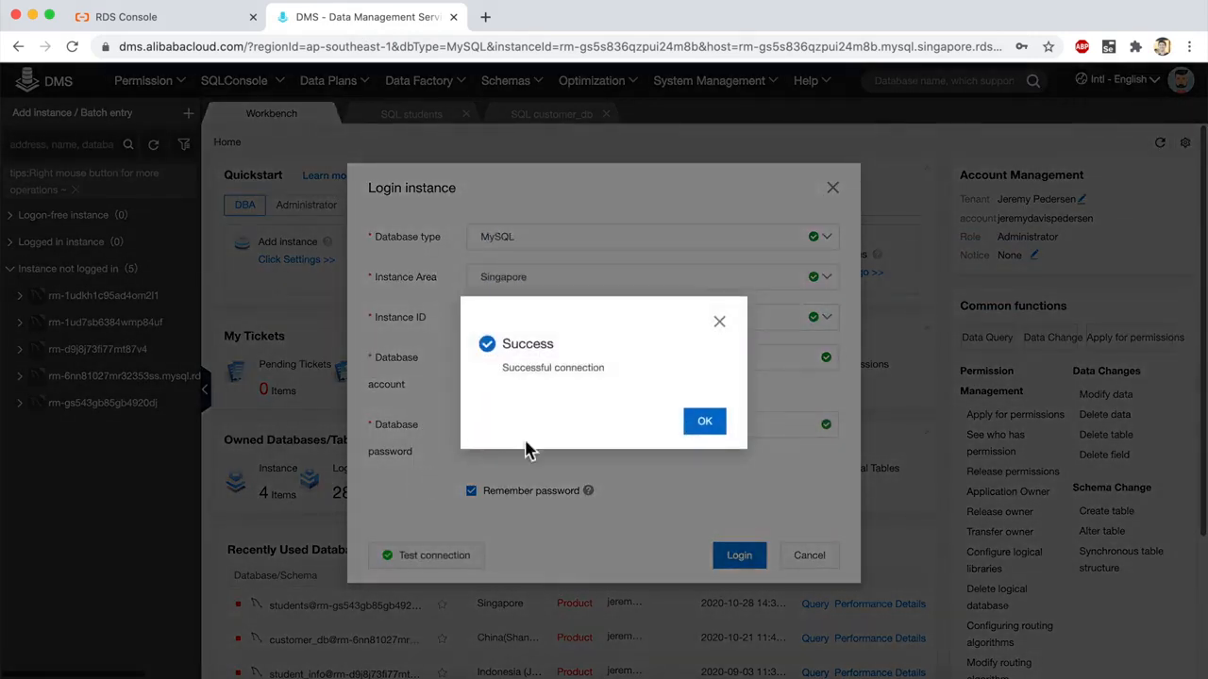
left_click(703, 427)
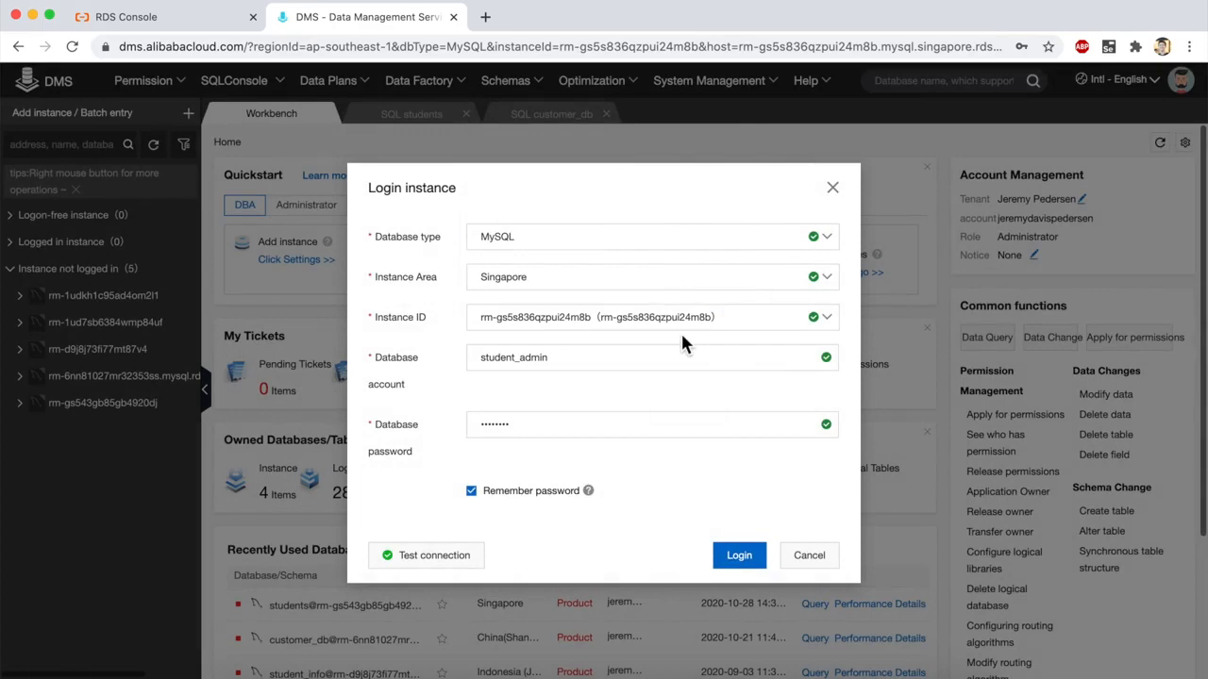
left_click(734, 556)
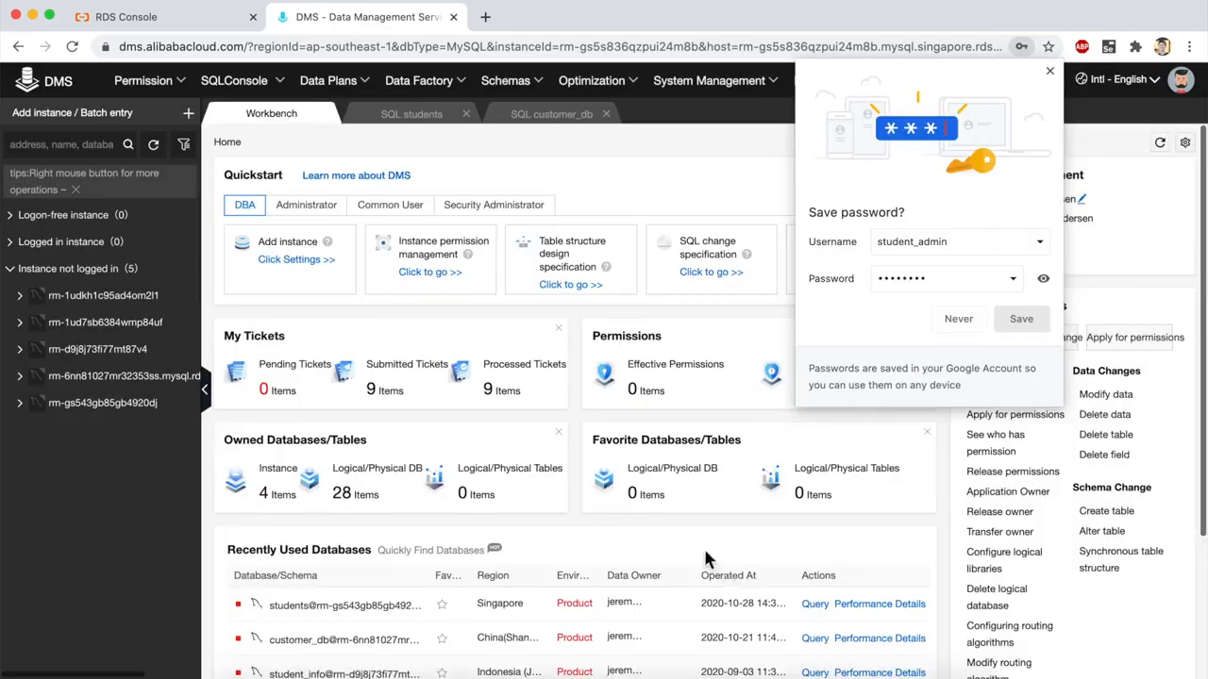
left_click(1049, 71)
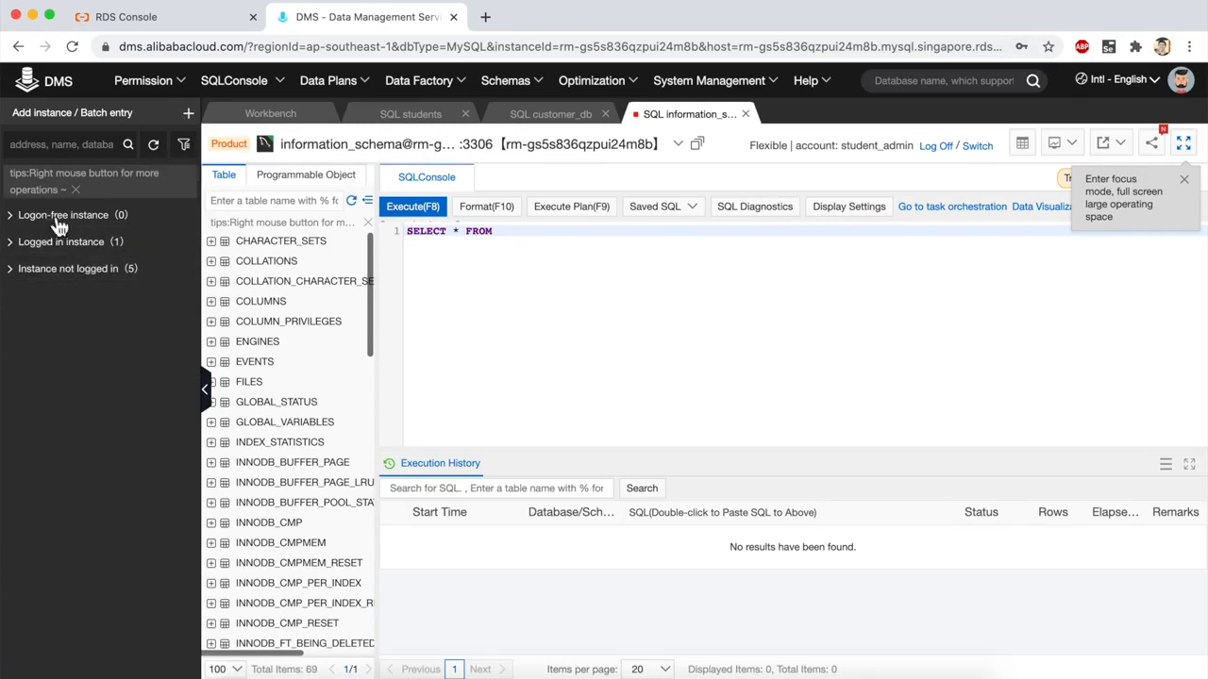
Step: Expand the logged-in instance rm-gs5s836qzpui24m8b and open its students database
left_click(64, 271)
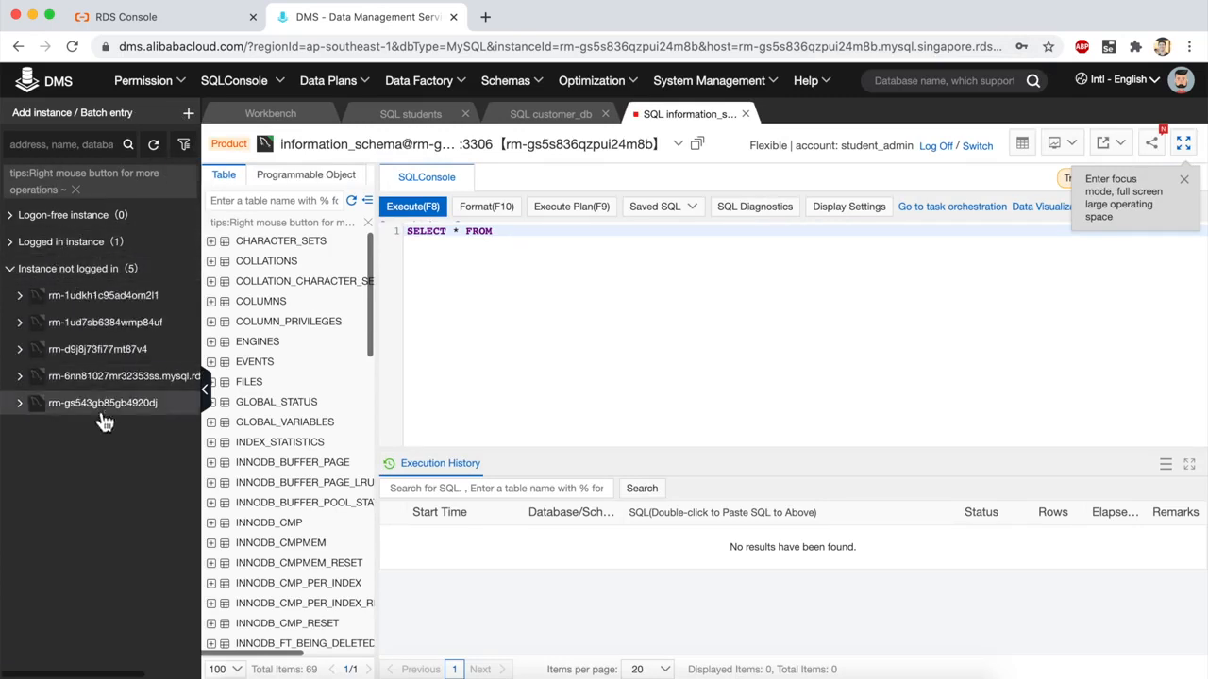
left_click(11, 271)
left_click(33, 243)
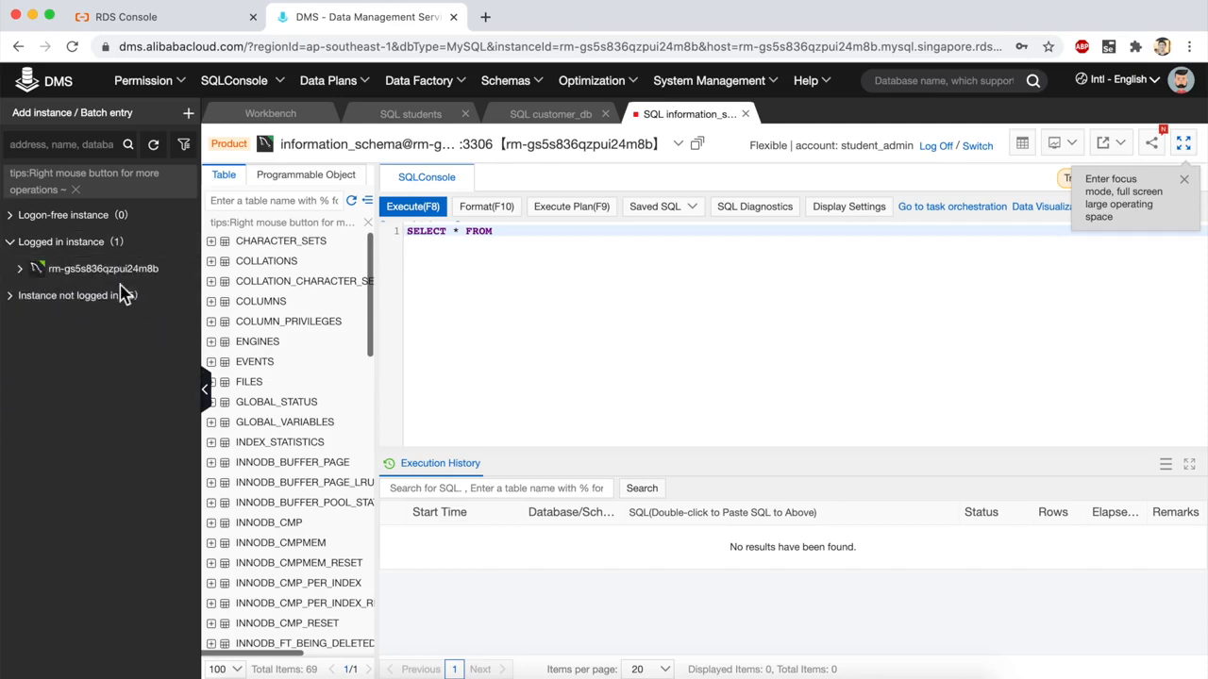
left_click(28, 271)
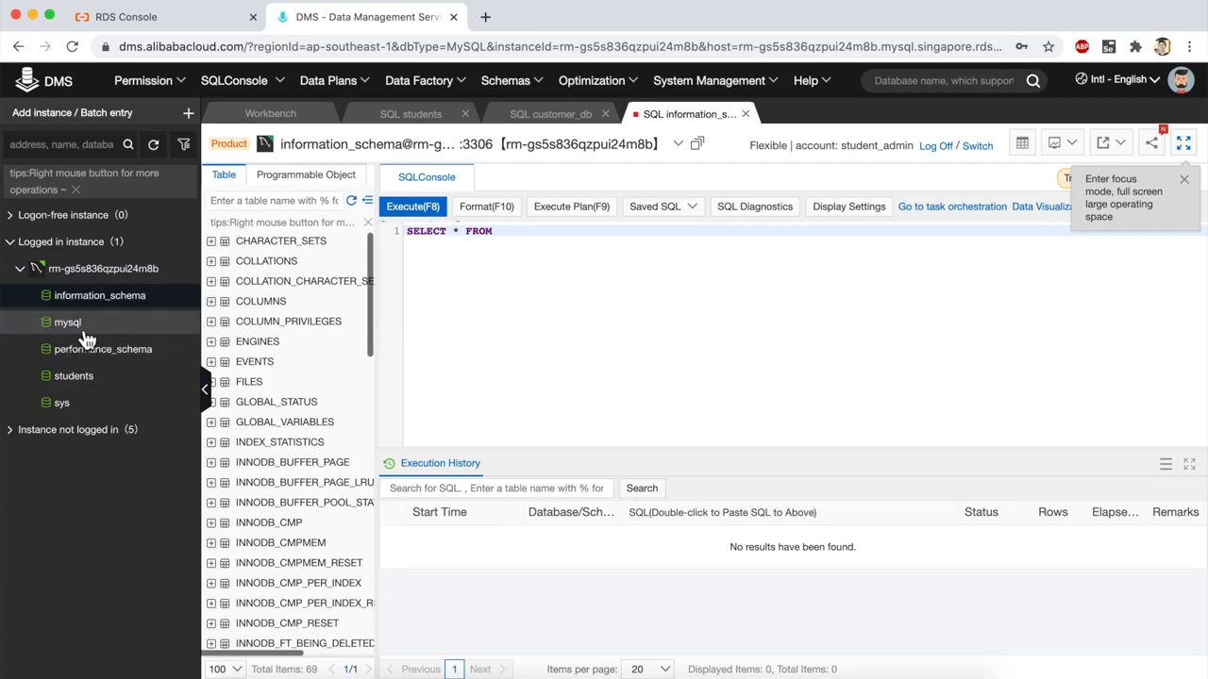
left_click(80, 391)
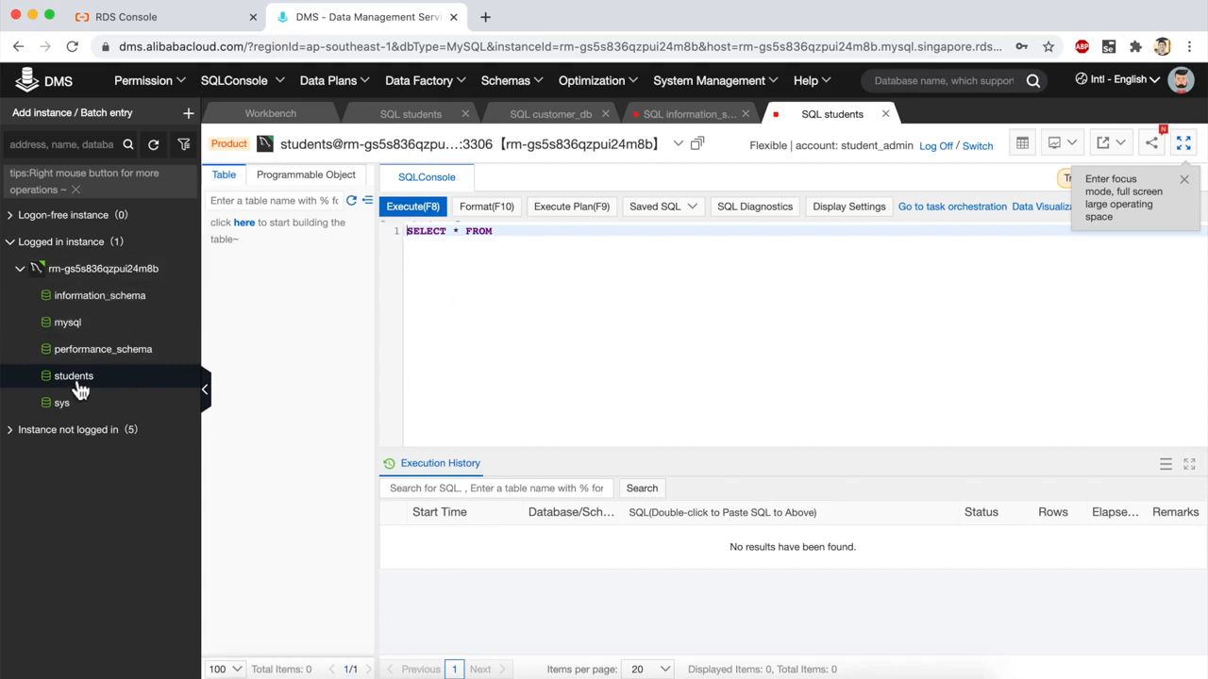
Step: Start a new table in the students database, name it student_table and open its column definitions
left_click(642, 328)
left_click(253, 227)
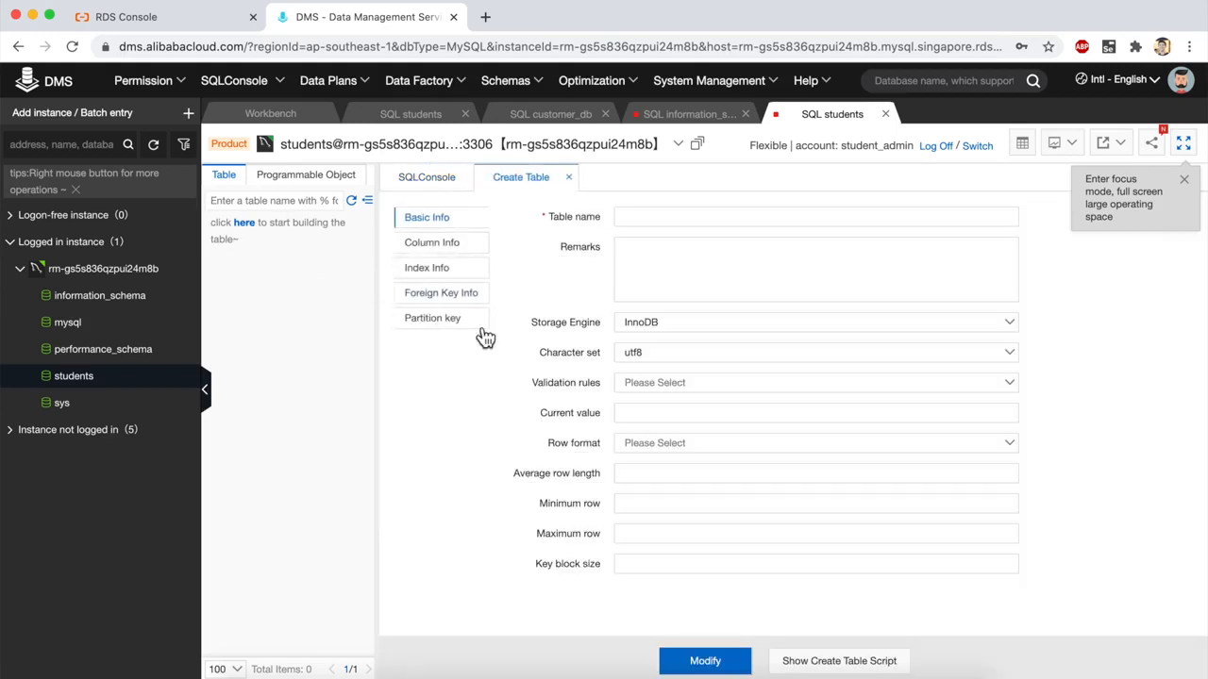
left_click(669, 219)
type("student_table")
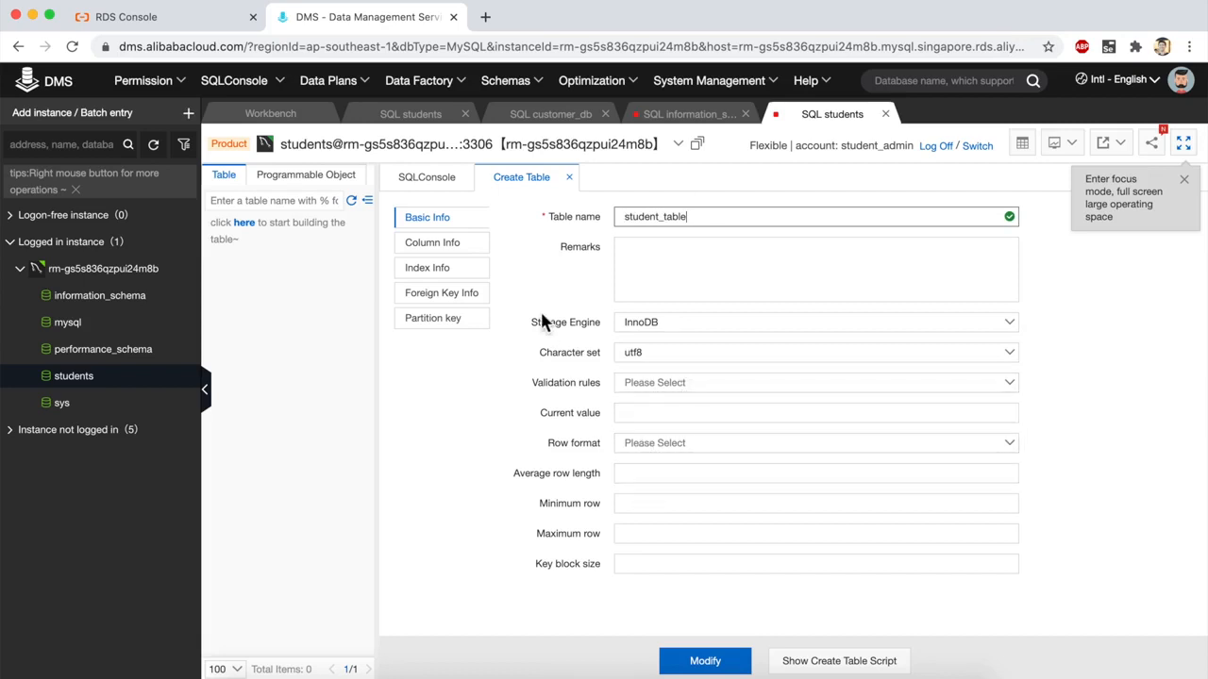
left_click(461, 246)
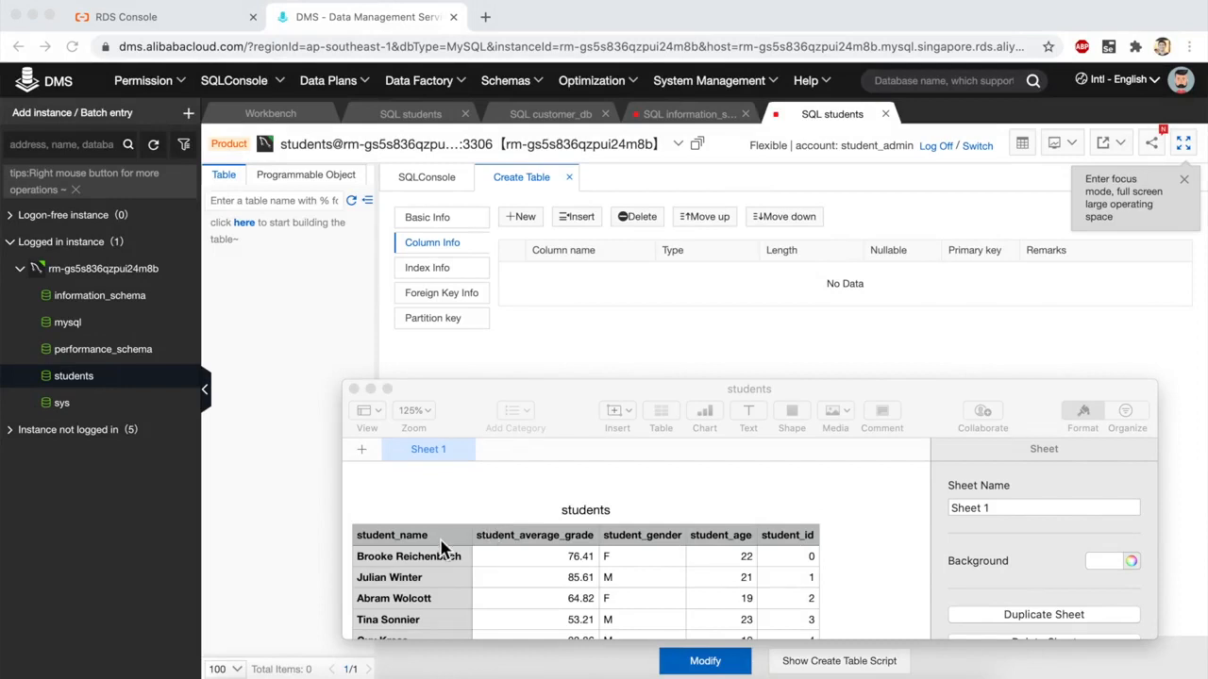
Step: Examine the column headers and sample rows in the students spreadsheet
scroll(480, 548, "down", 2)
scroll(441, 547, "up", 2)
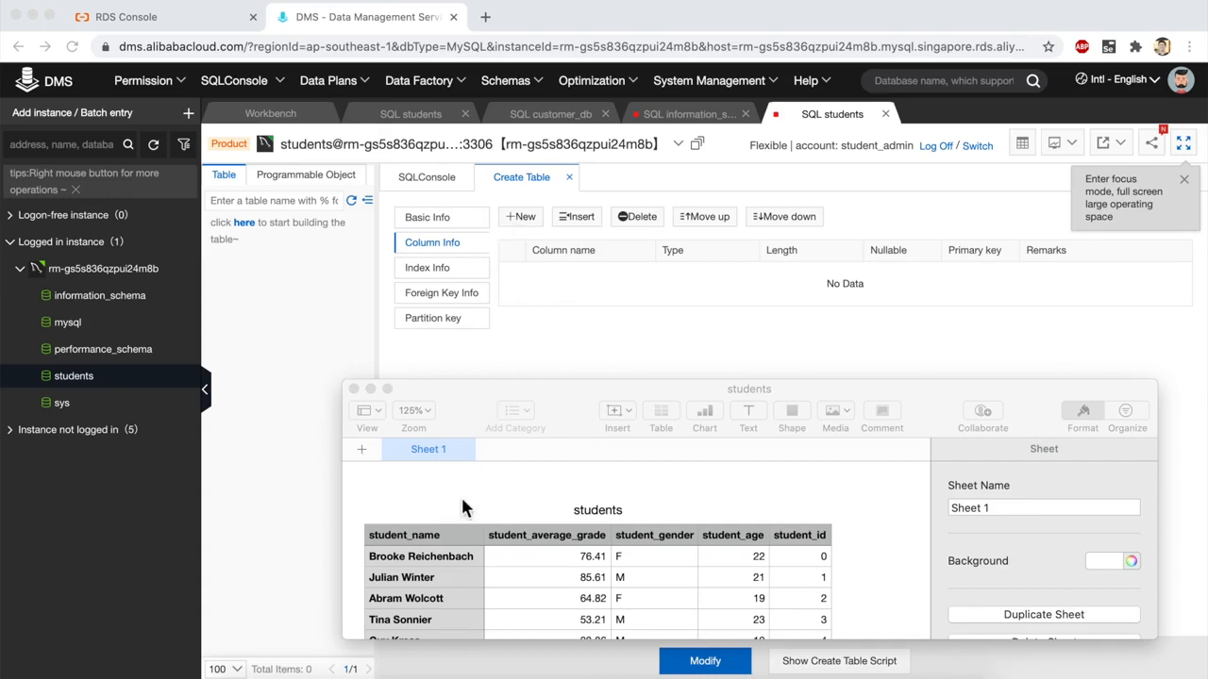
left_click(445, 556)
left_click(443, 535)
left_click(566, 535)
left_click(665, 535)
left_click(464, 535)
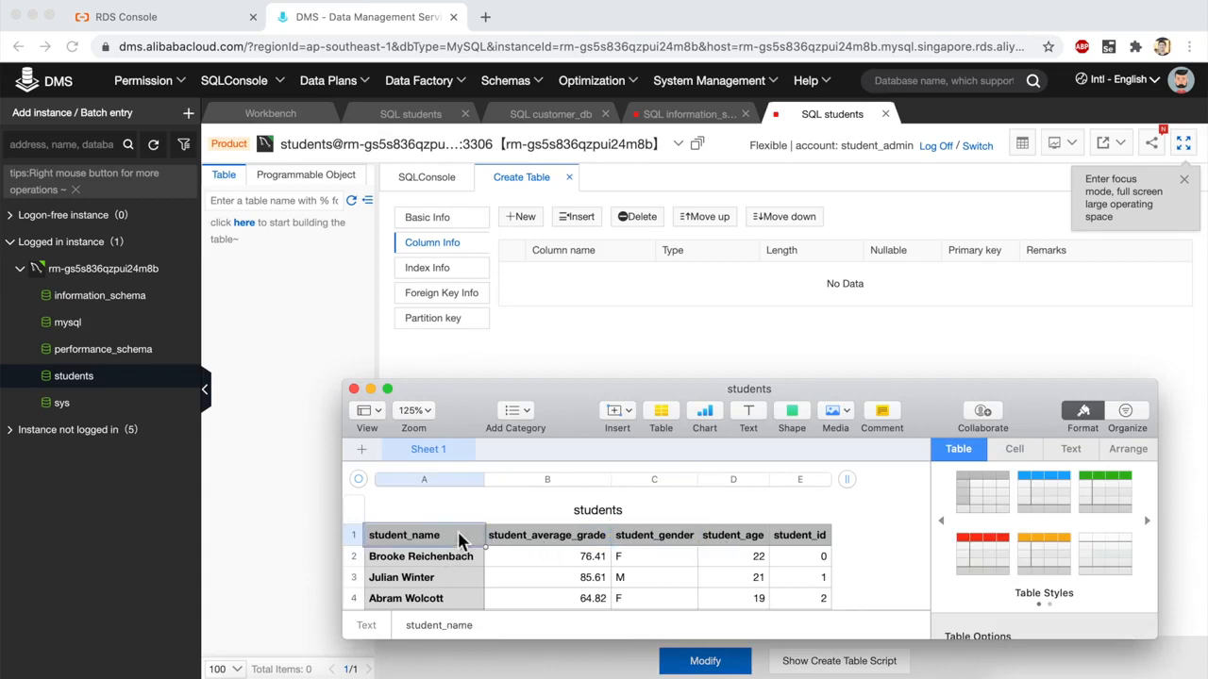
Step: Add a column named student_name to the new table with type varchar and length 80
left_click(528, 228)
left_click(528, 225)
left_click(561, 279)
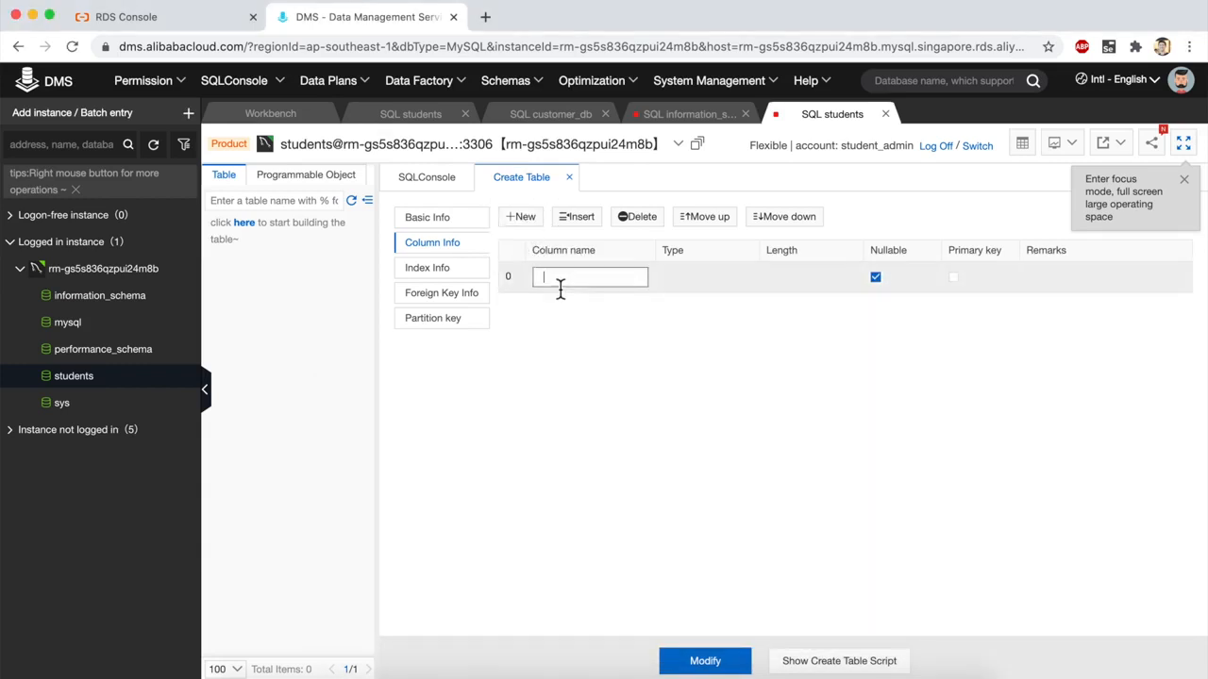
left_click(698, 290)
left_click(710, 279)
type("var")
left_click(688, 309)
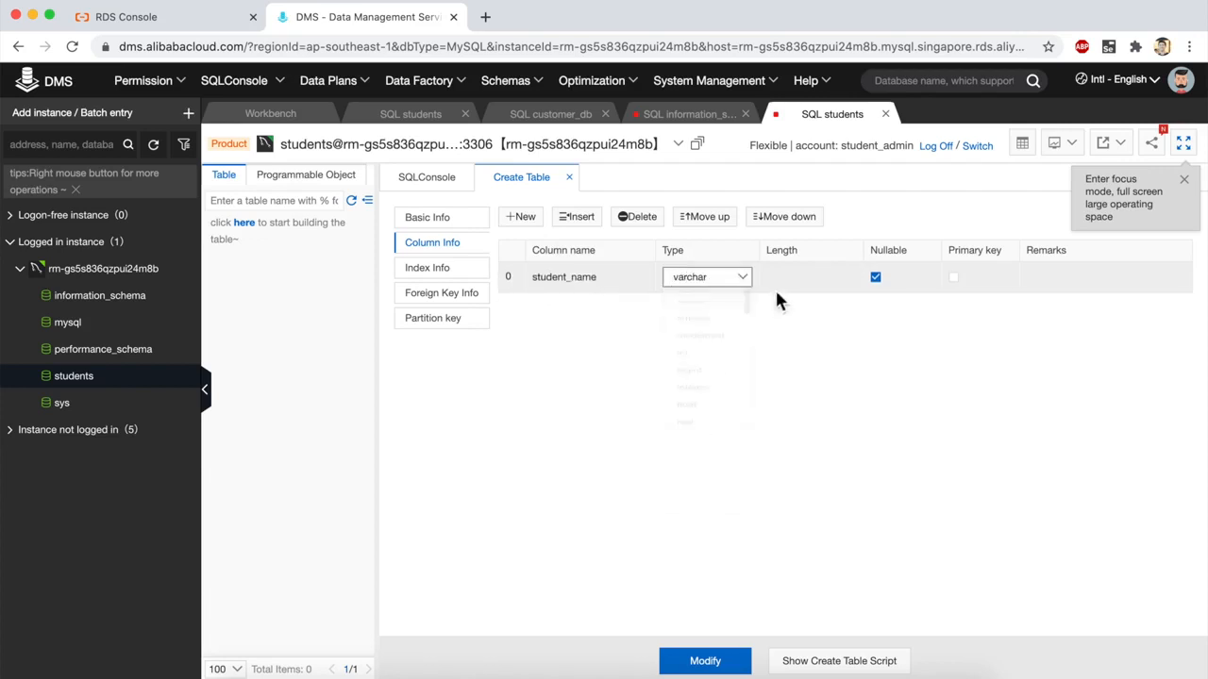
left_click(787, 277)
type("80")
left_click(586, 365)
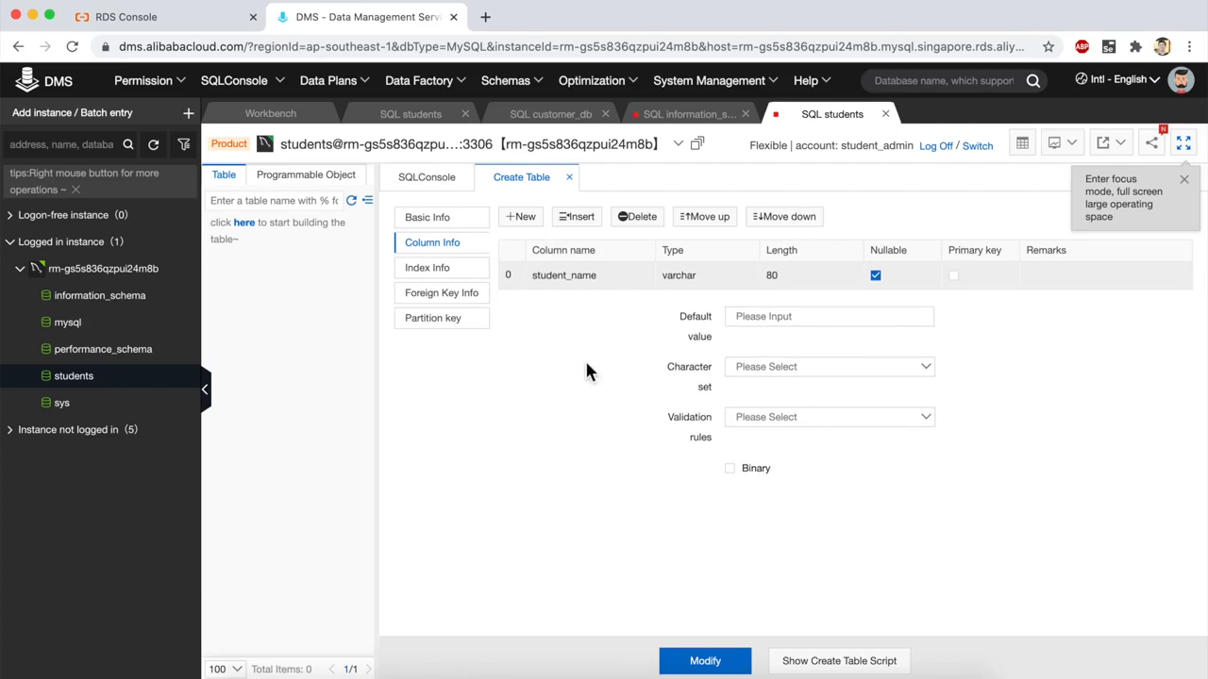
Step: Add a second column named student_average_grade to the new table, matching the header in the students spreadsheet
left_click(531, 228)
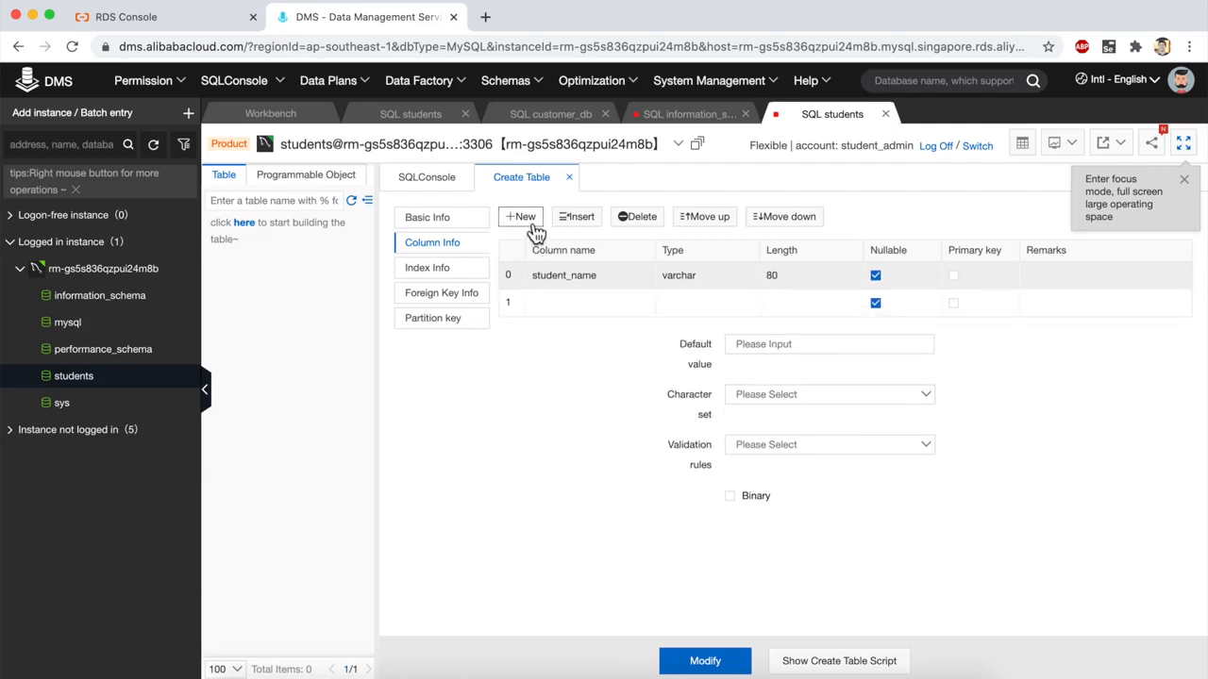
left_click(410, 674)
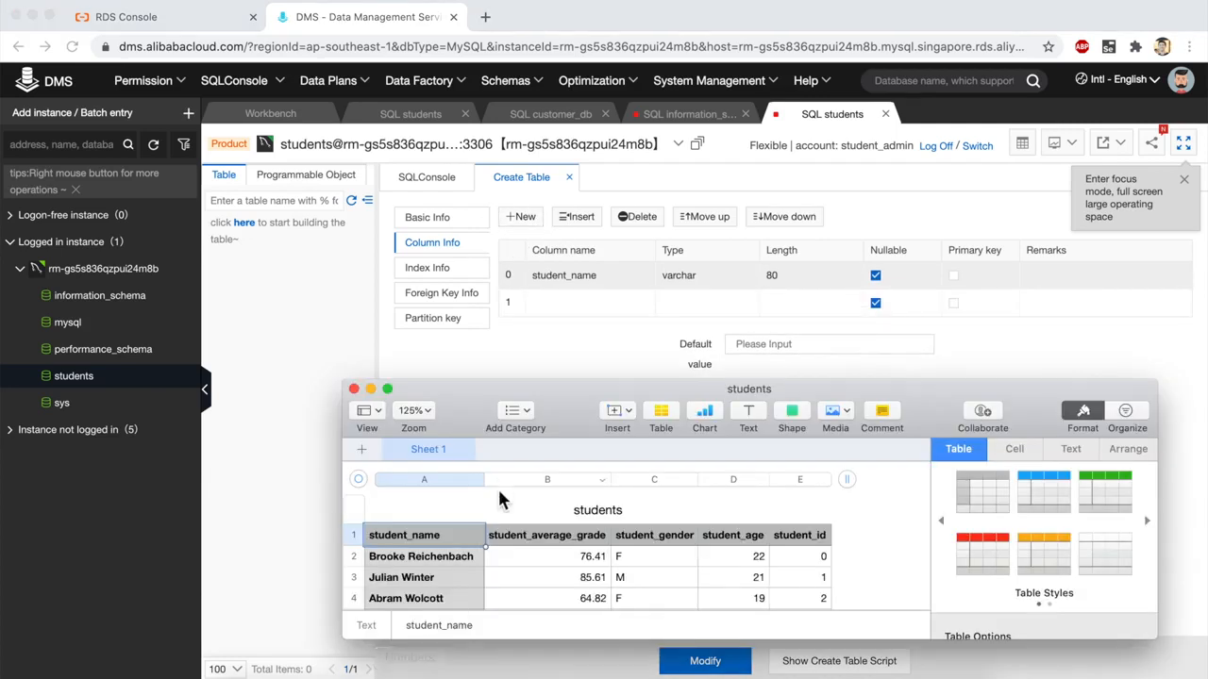
left_click(518, 540)
left_click(639, 356)
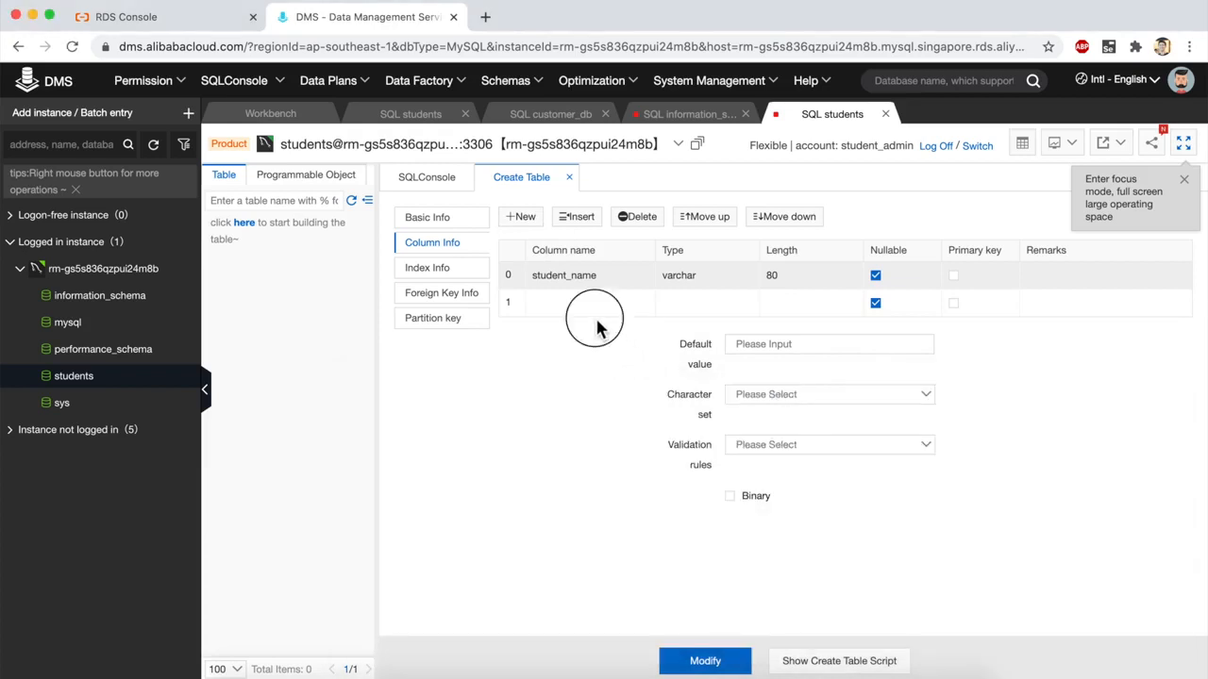
left_click(588, 304)
type("student_av")
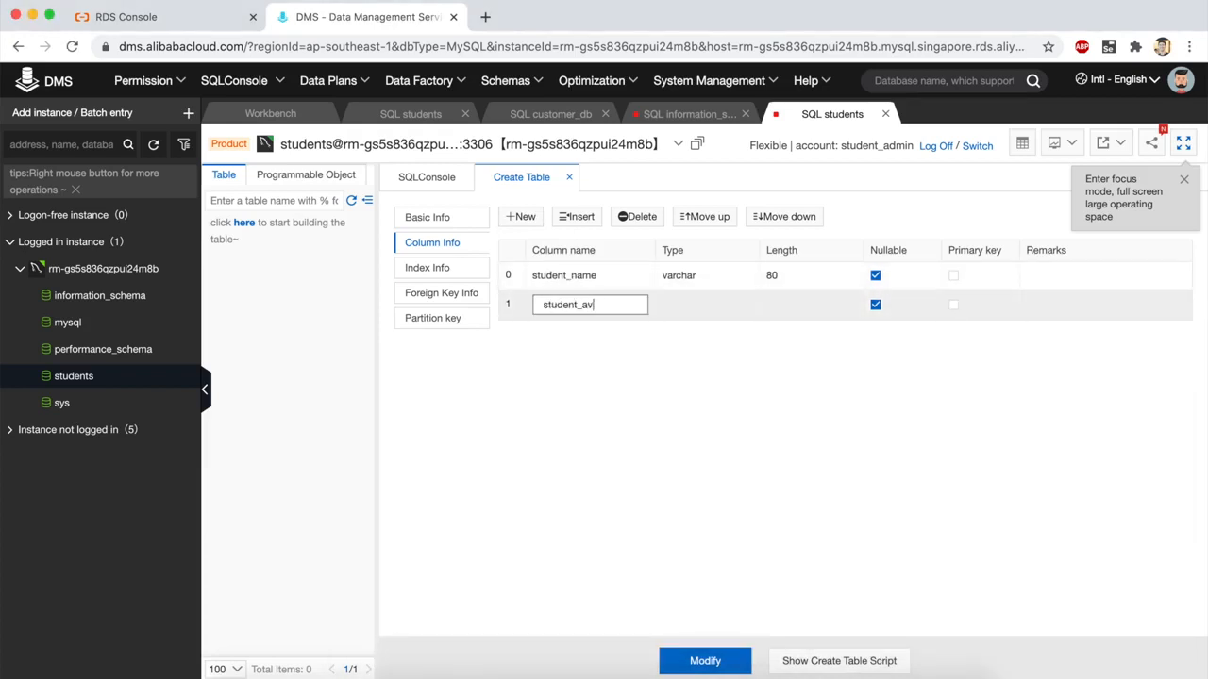
type("erage_grade")
key("Return")
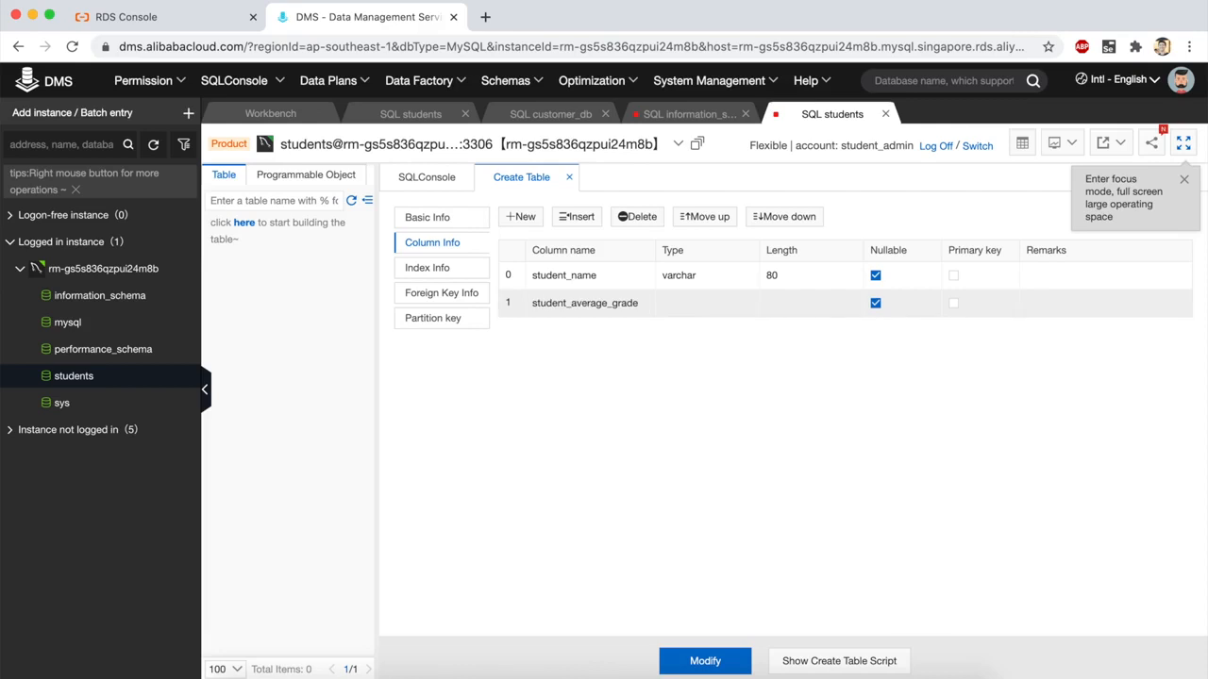
Step: Set the student_average_grade column's type to double
left_click(732, 306)
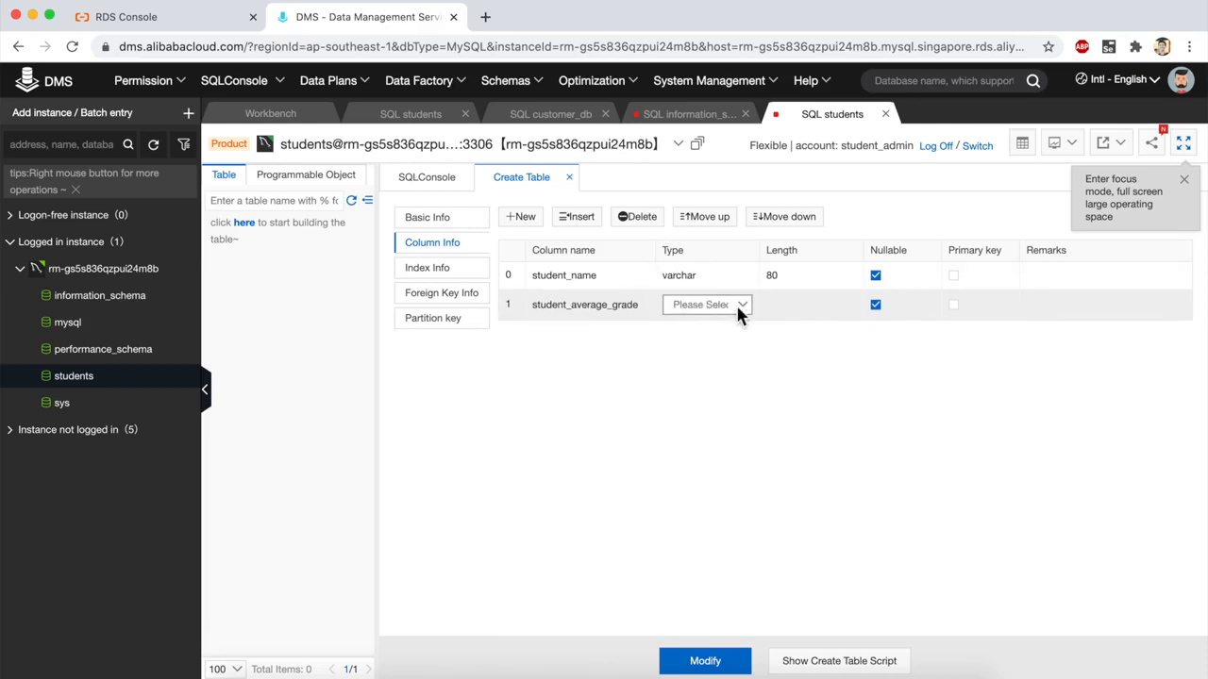
left_click(739, 313)
scroll(721, 447, "down", 1)
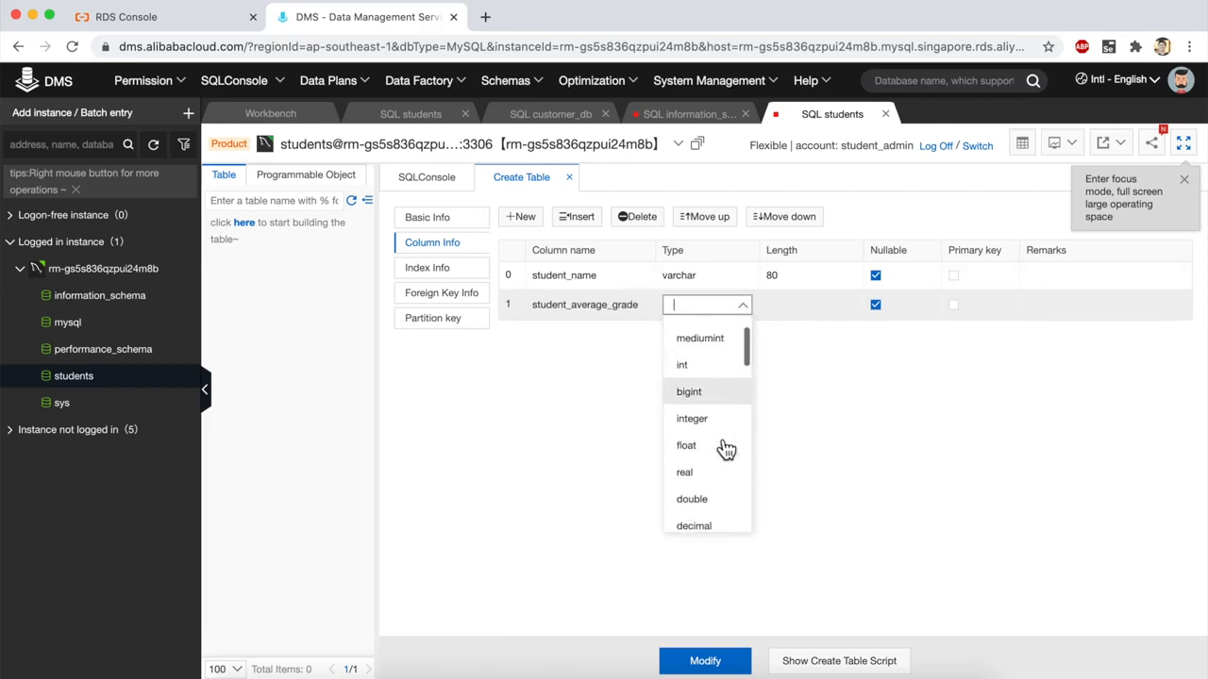
left_click(714, 500)
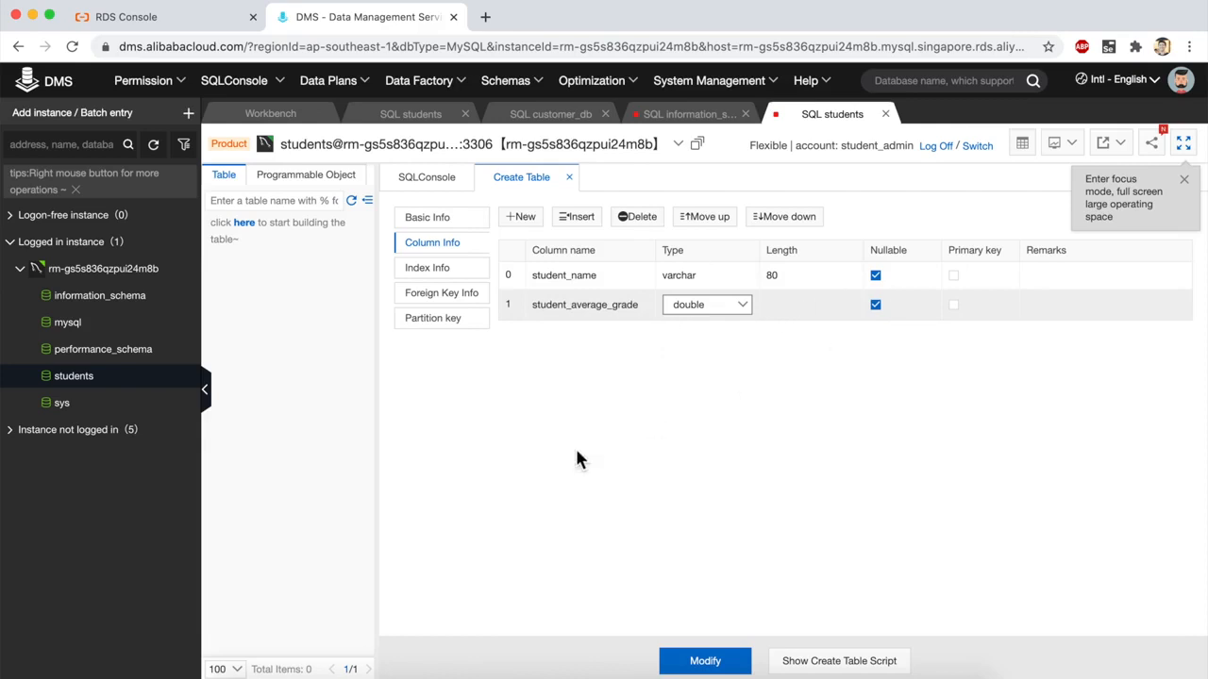
Step: Check the remaining headers in the students spreadsheet and add columns named student_gender, student_age and student_id to the table
left_click(522, 217)
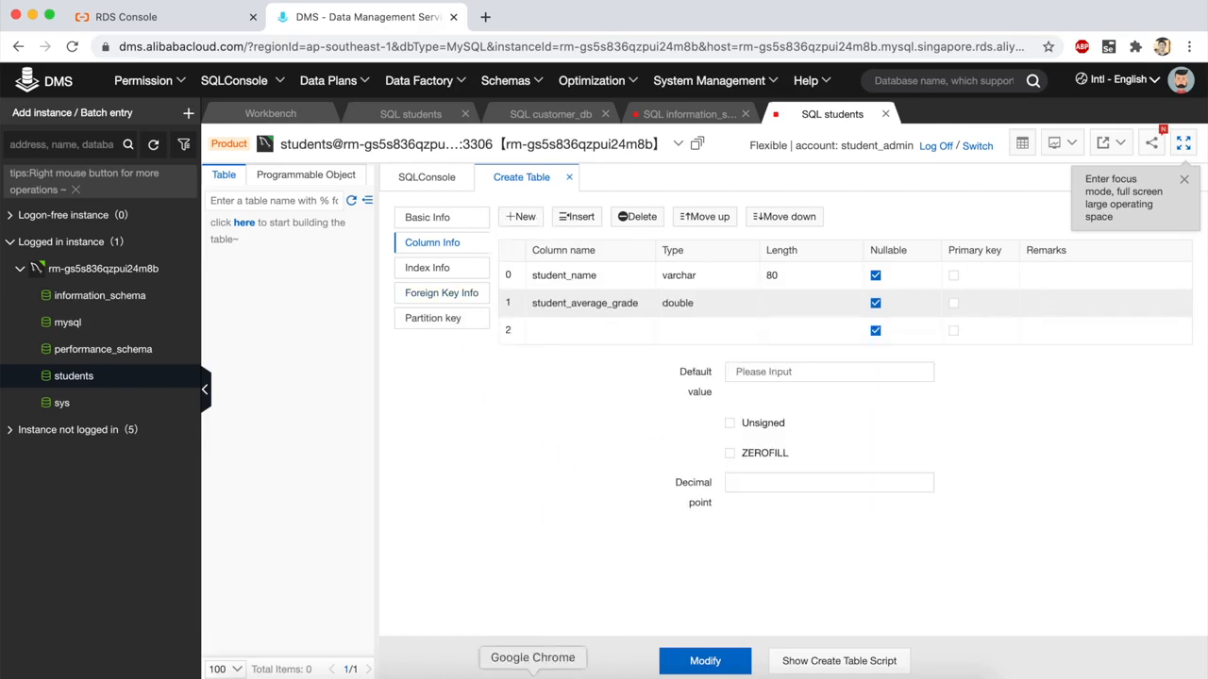
left_click(410, 672)
left_click(638, 545)
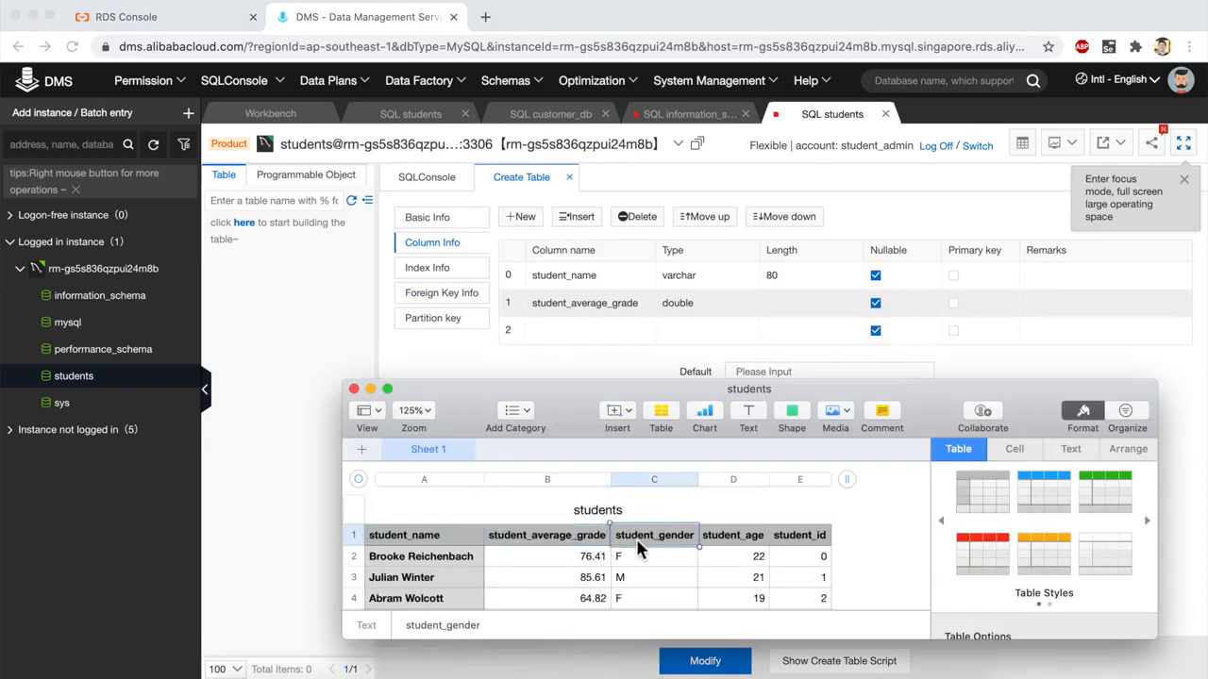
left_click(719, 540)
left_click(791, 536)
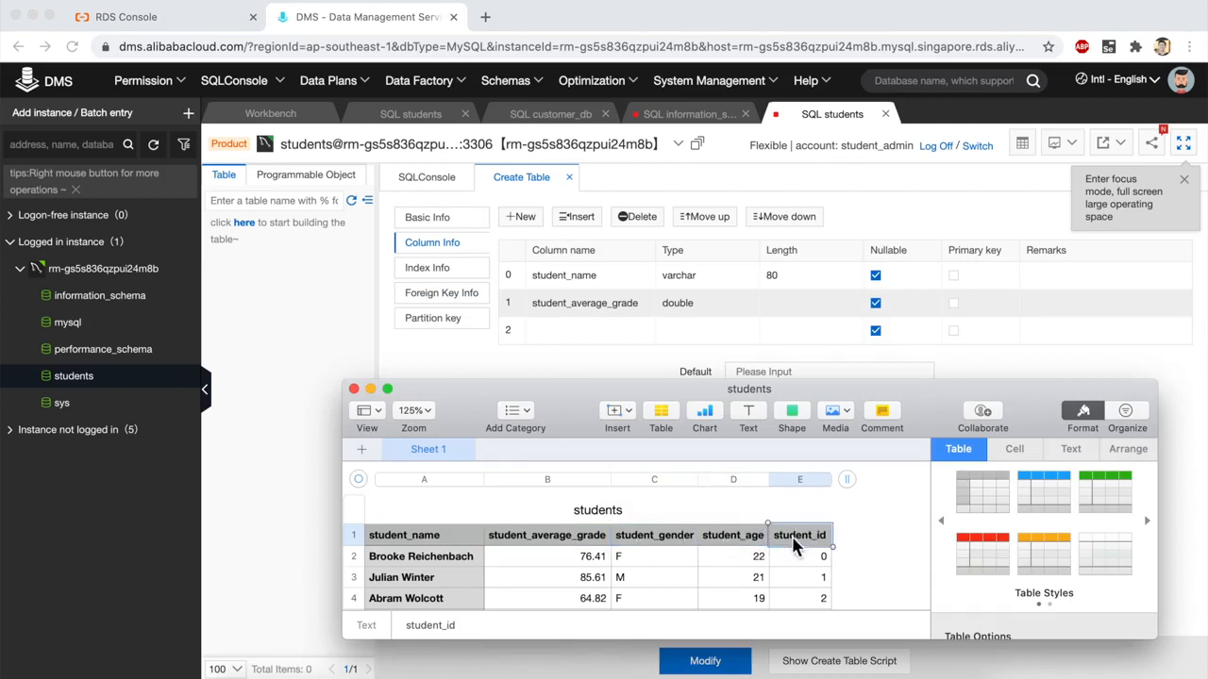
left_click(565, 360)
left_click(570, 334)
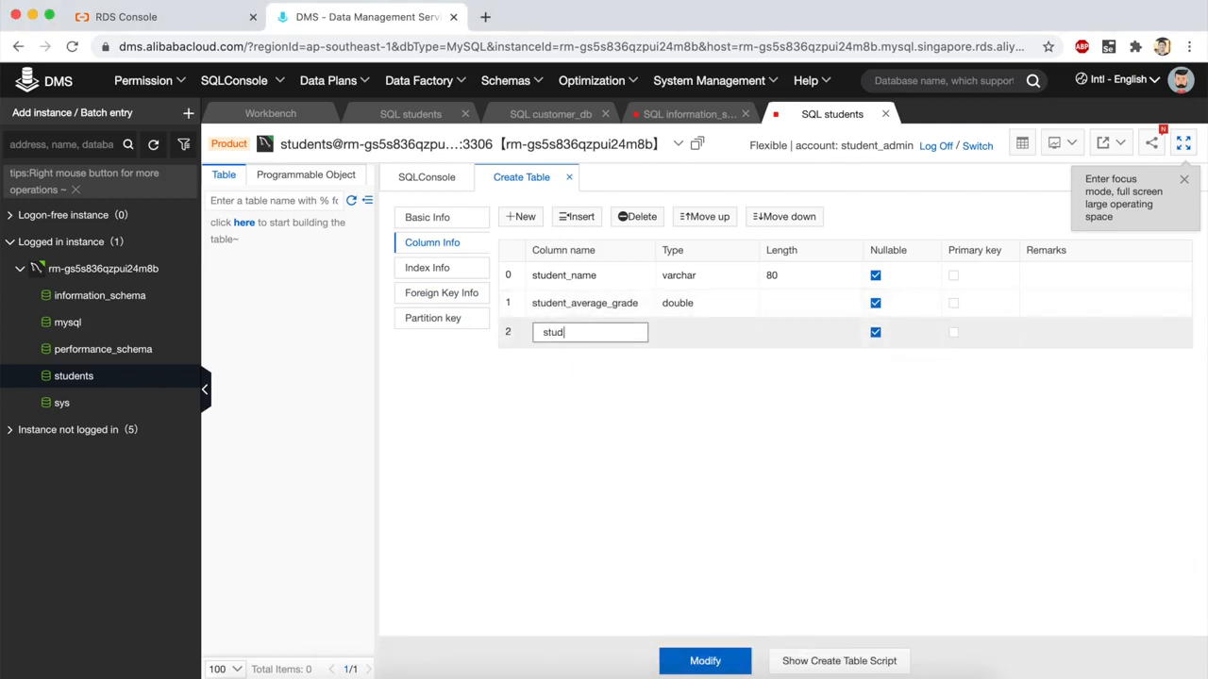
left_click(525, 216)
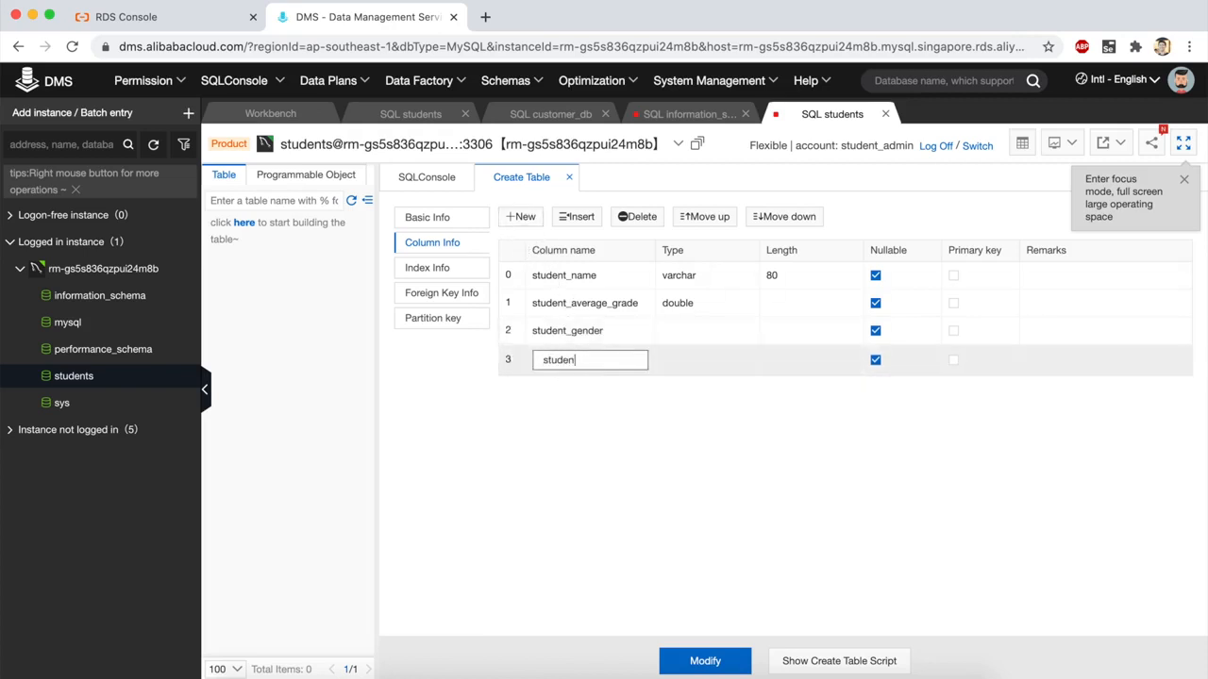
left_click(524, 216)
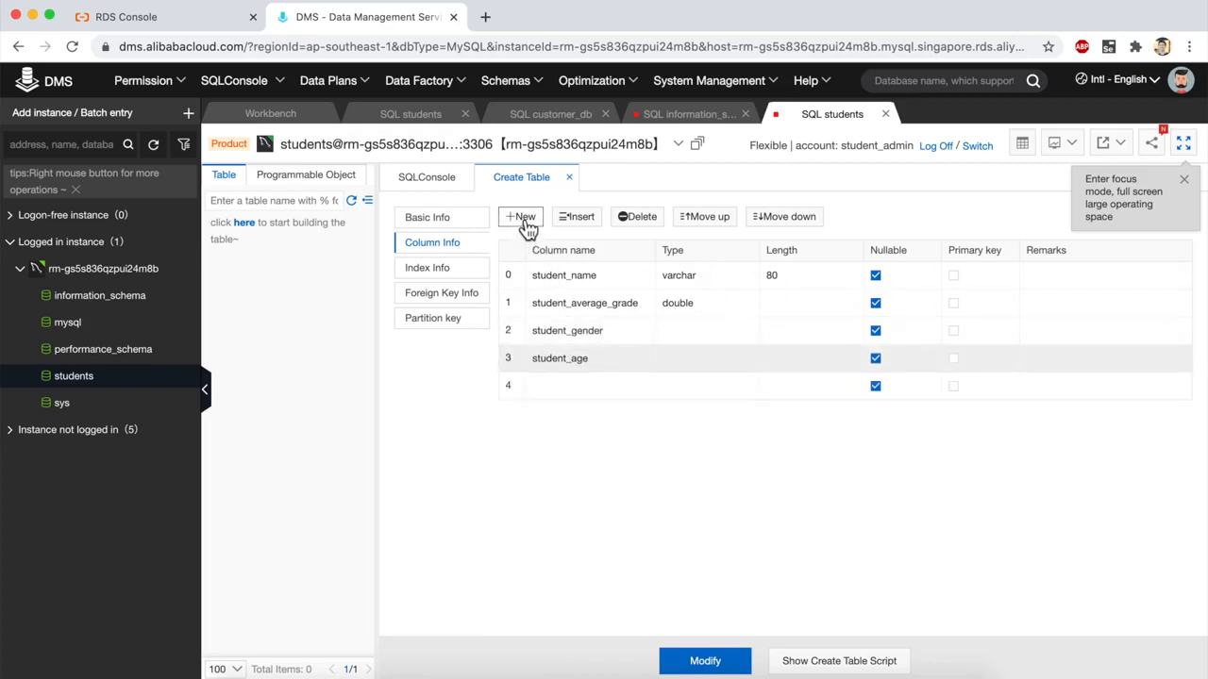
left_click(557, 389)
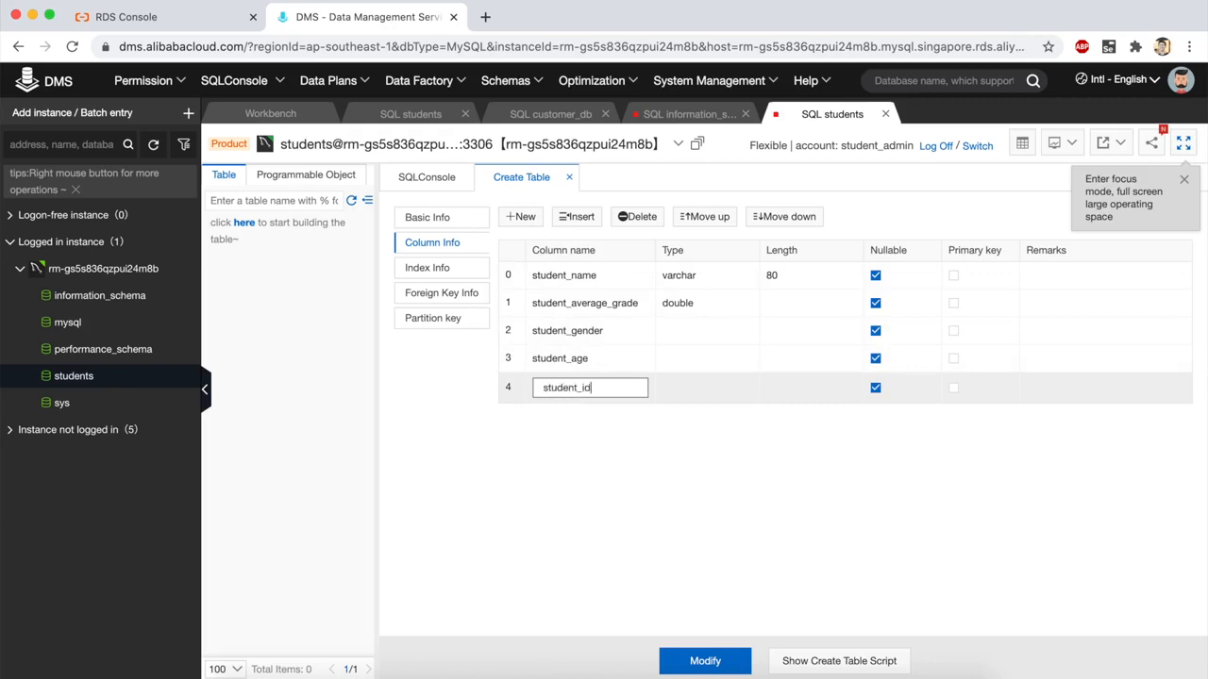
Step: Set the student_id column's type to int and make it the primary key
left_click(704, 396)
left_click(734, 389)
left_click(715, 502)
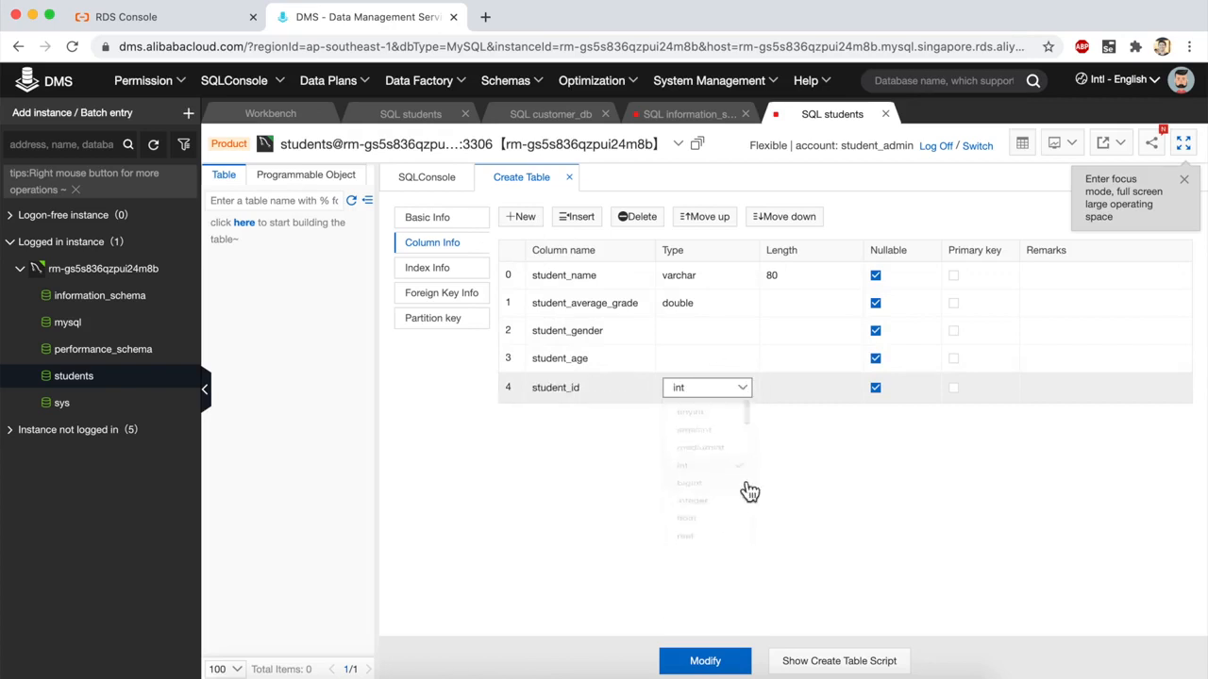
left_click(954, 387)
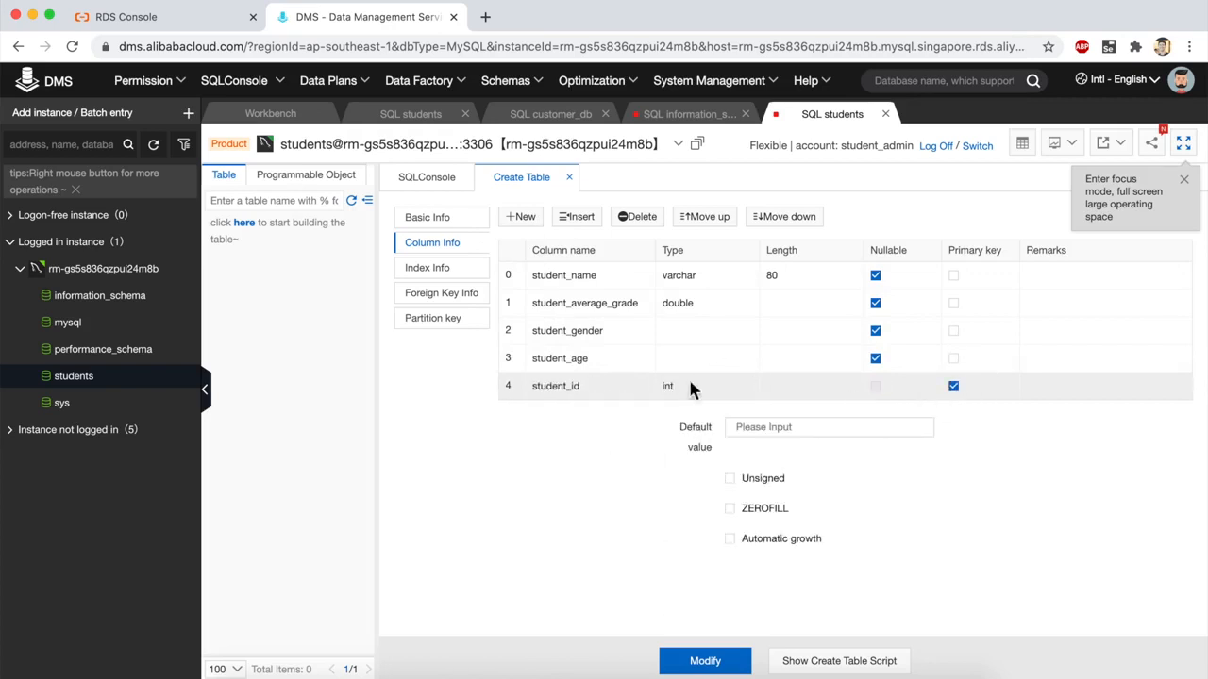
Step: Set the student_gender column's type to varchar with length 20
left_click(678, 332)
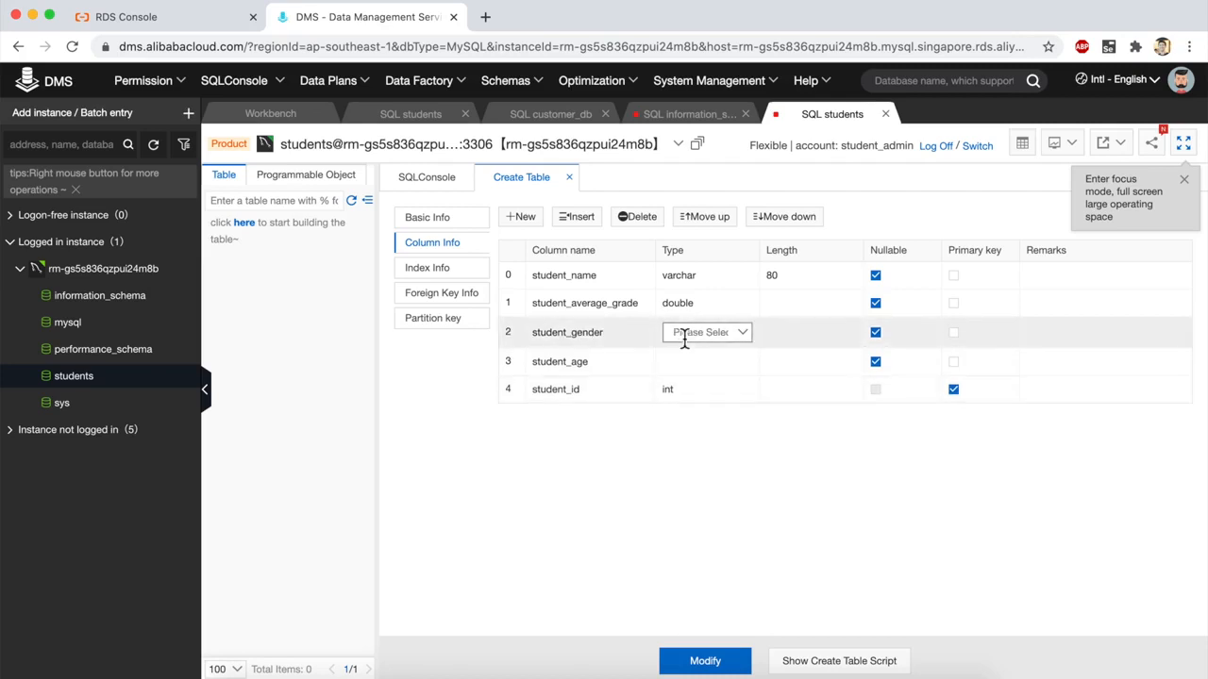
left_click(699, 335)
type("var")
left_click(690, 363)
left_click(790, 336)
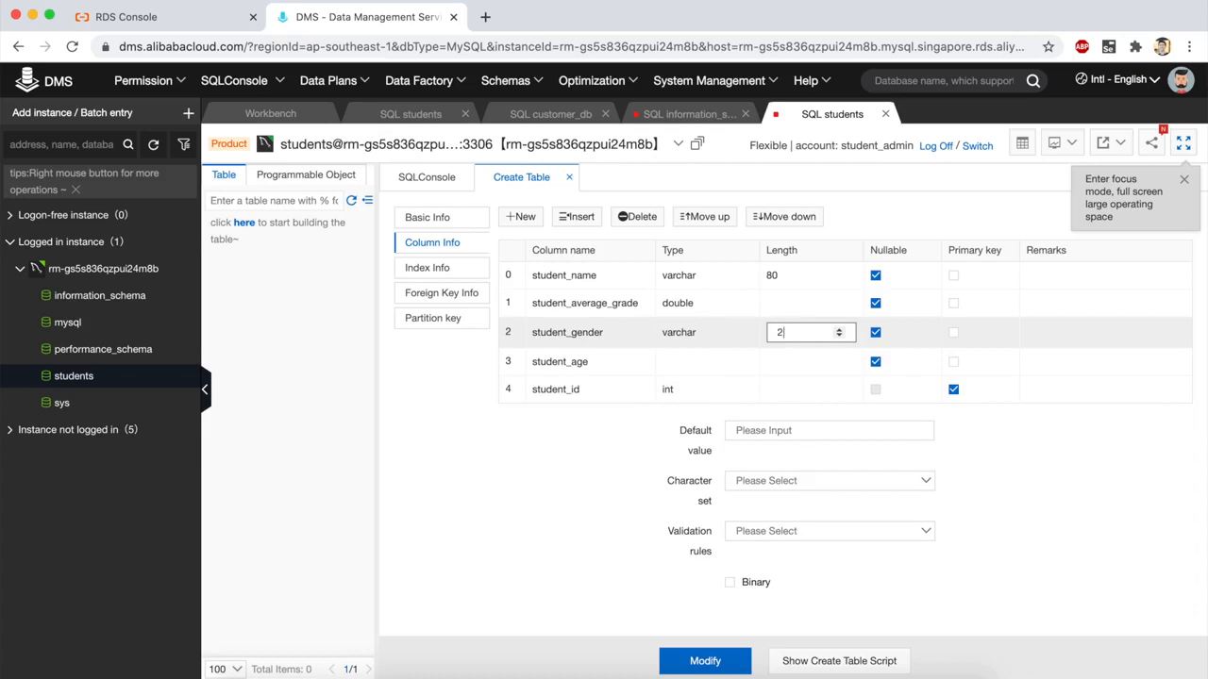
left_click(1026, 345)
Step: Set the student_age column's type to bigint
left_click(706, 359)
left_click(689, 361)
left_click(711, 496)
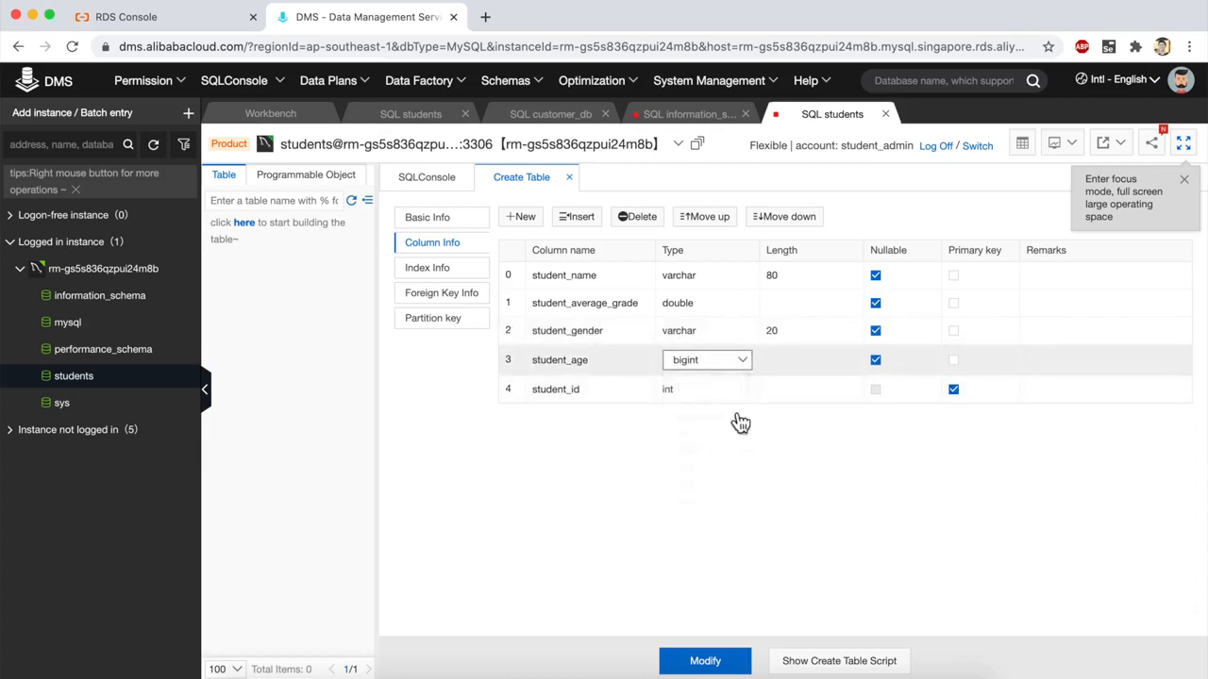
left_click(746, 407)
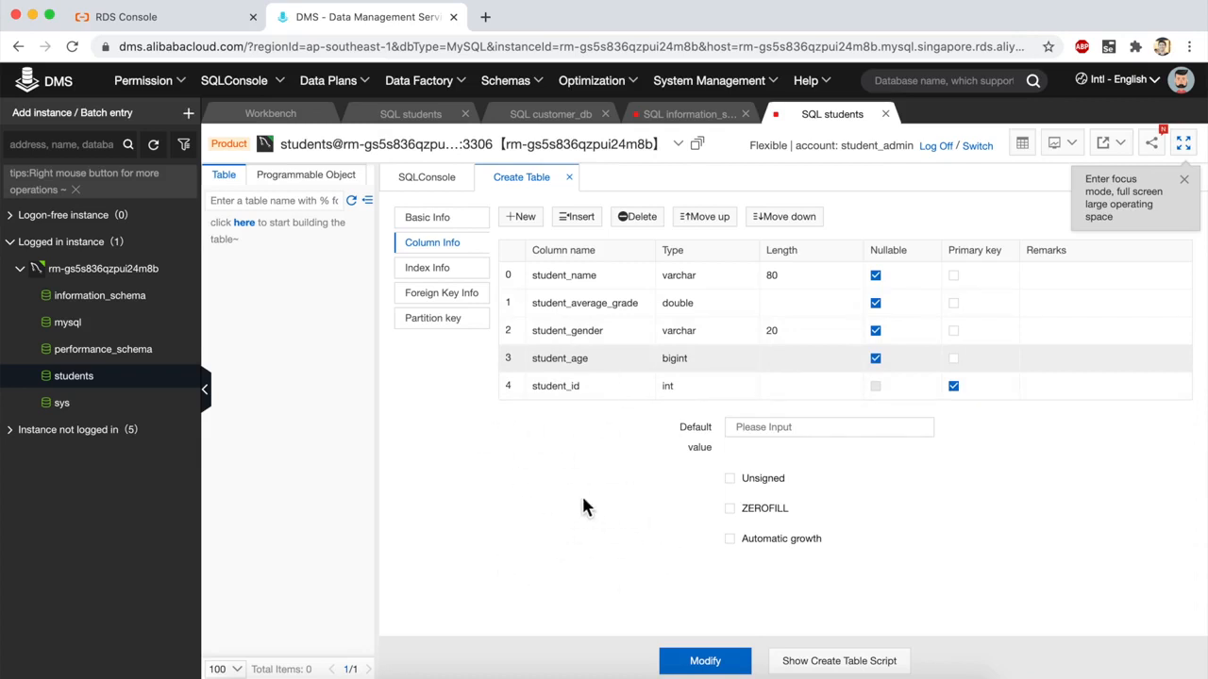
Step: Submit the table definition and check the generated CREATE TABLE statement for student_table
left_click(703, 661)
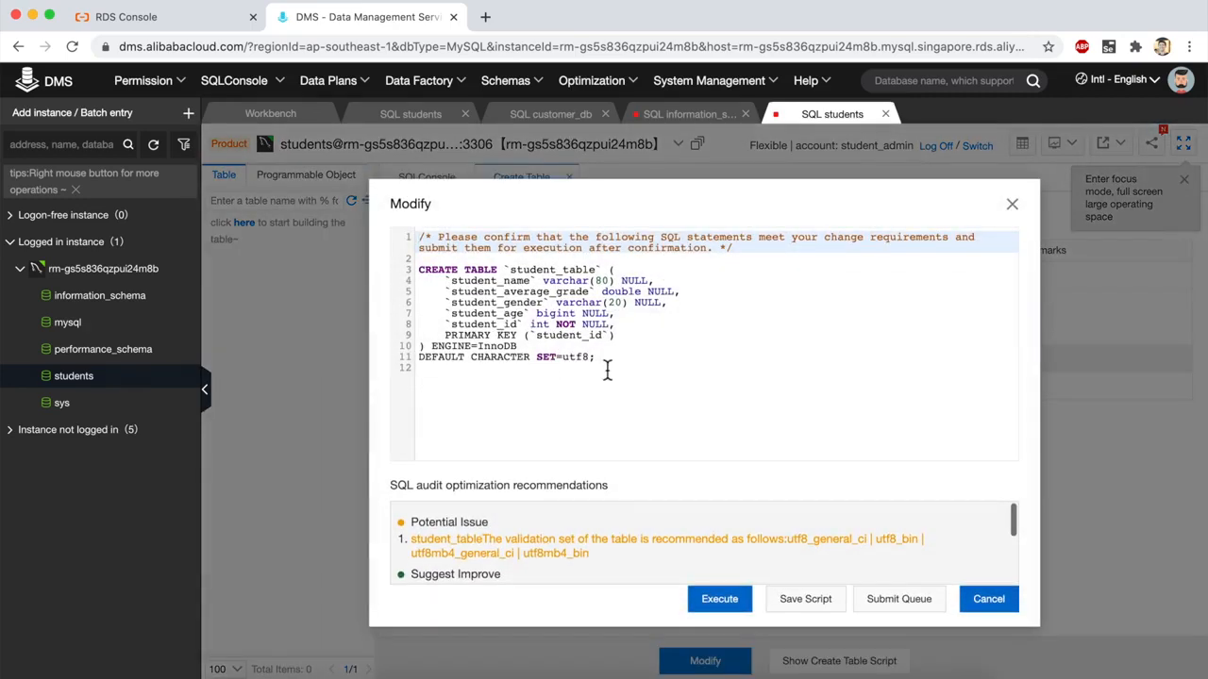
left_click_drag(607, 369, 453, 290)
left_click(592, 337)
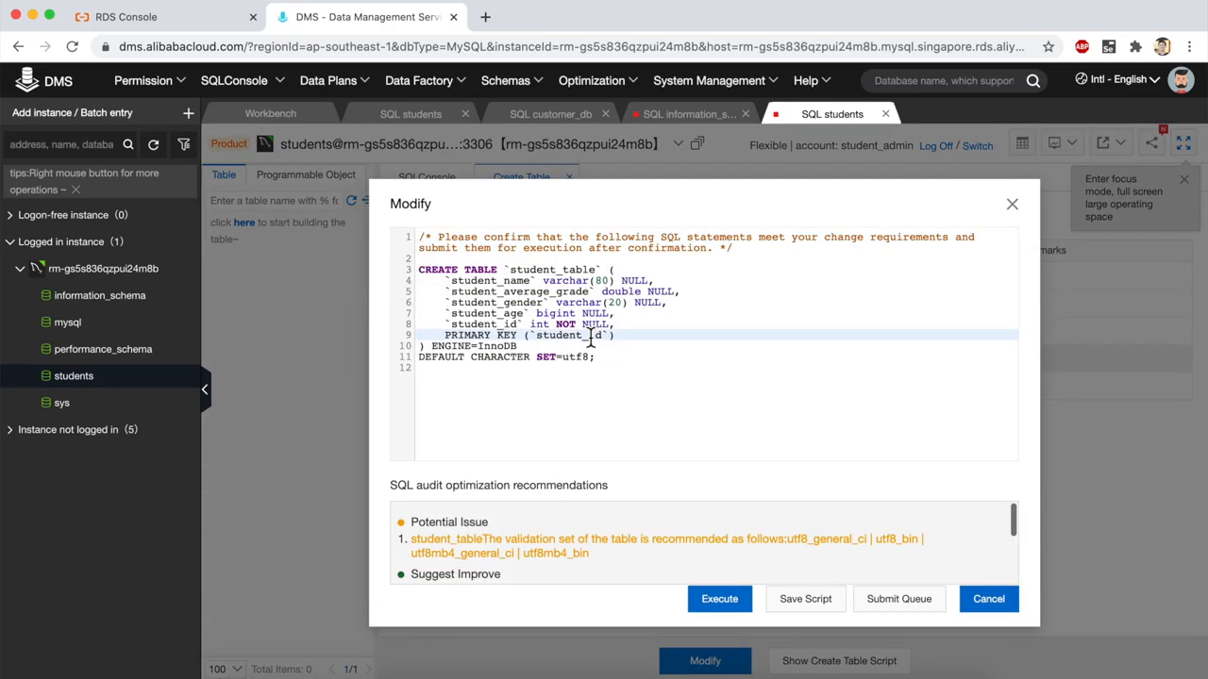
Step: Examine the SQL audit optimization recommendations for the student_table statement, including those on field notes and the student_average_grade type
scroll(510, 544, "down", 5)
scroll(513, 539, "down", 2)
scroll(512, 540, "up", 6)
scroll(551, 545, "down", 5)
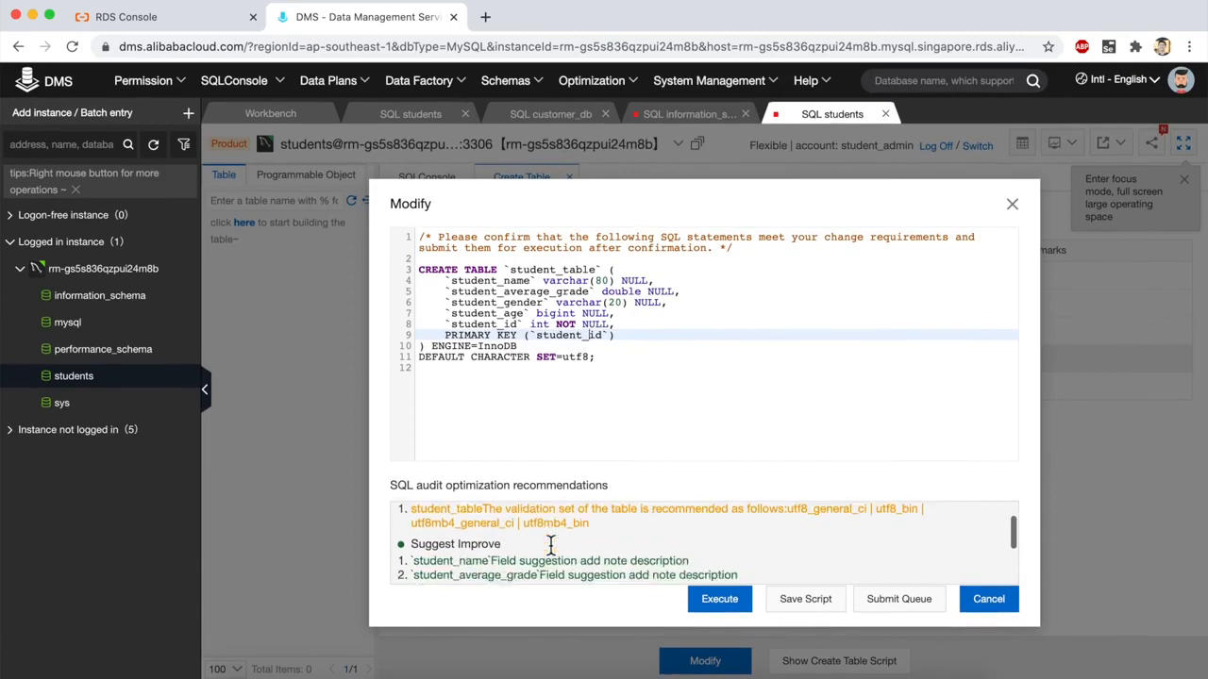
scroll(551, 544, "up", 3)
scroll(551, 544, "down", 3)
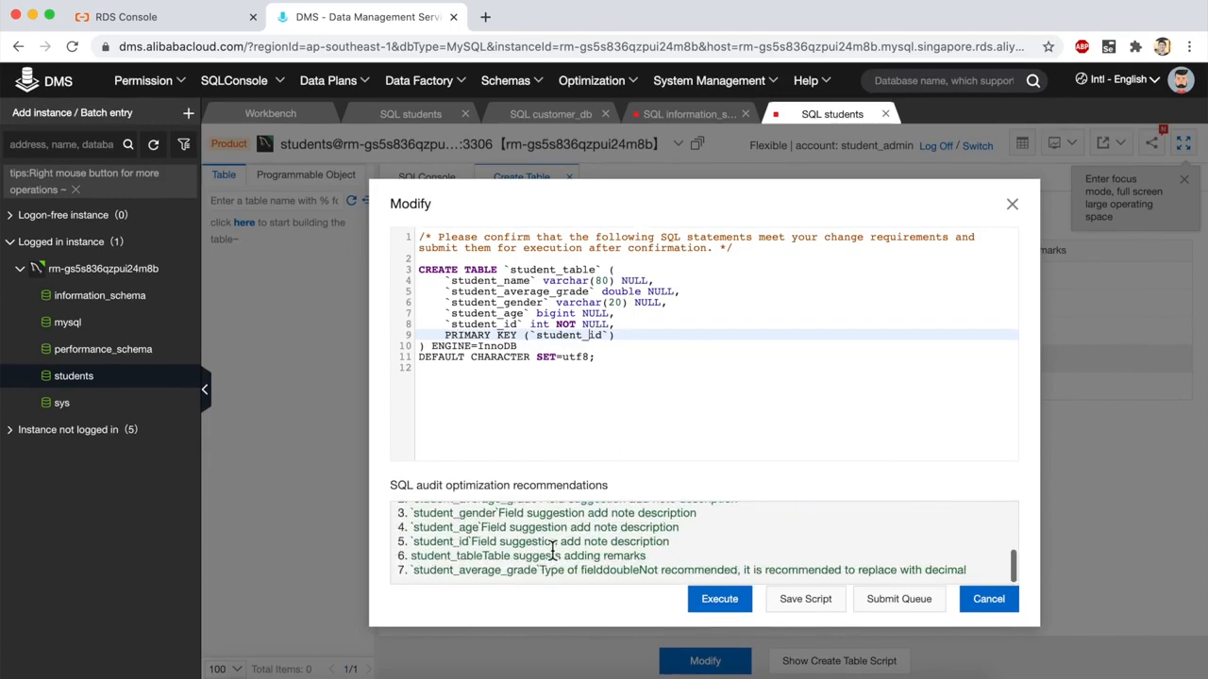
scroll(531, 557, "up", 3)
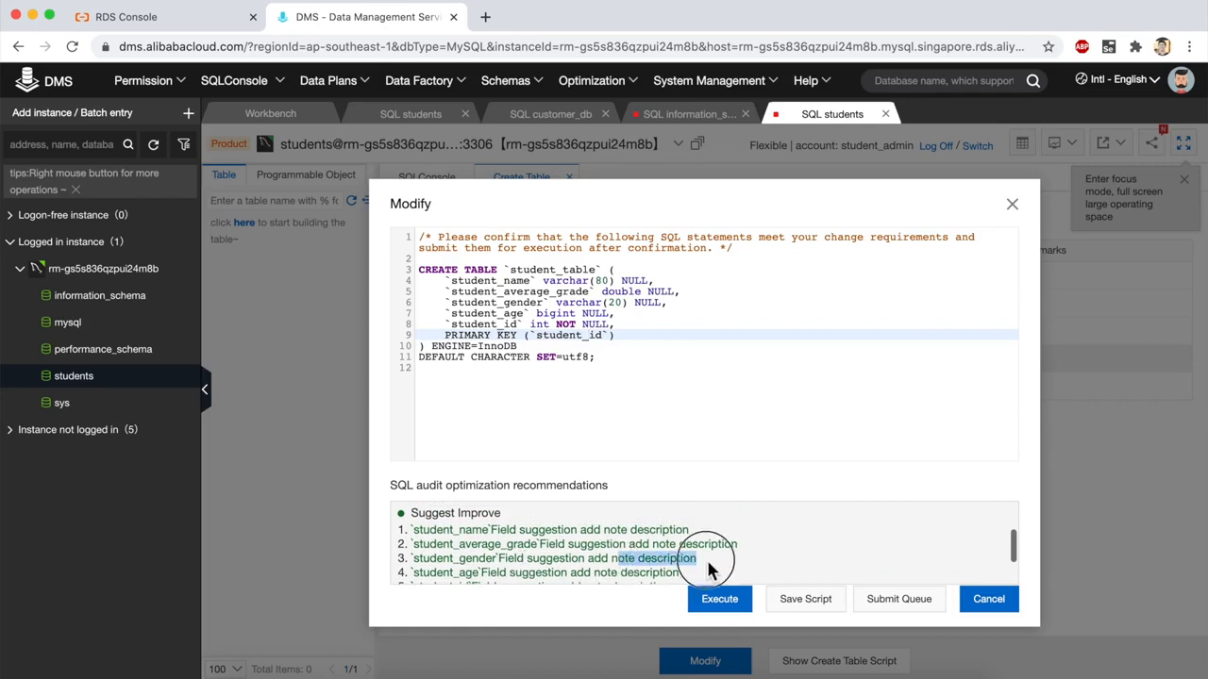
scroll(706, 557, "down", 3)
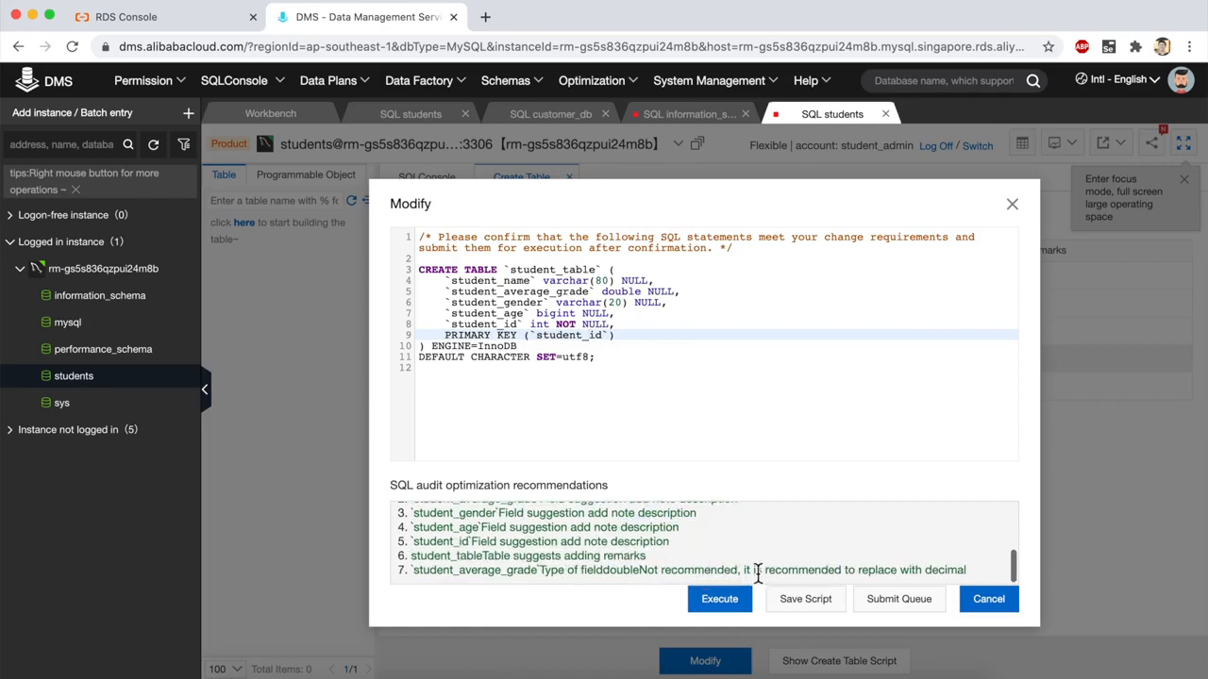
double_click(459, 570)
left_click(636, 568)
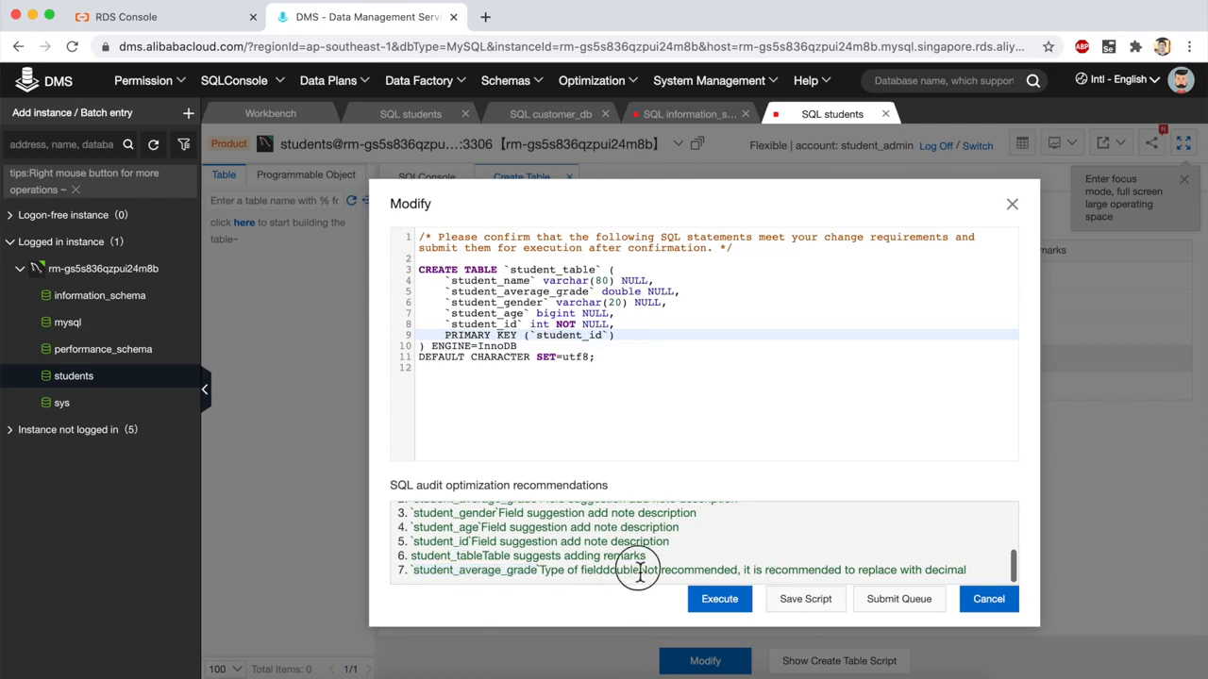
Step: Execute the CREATE TABLE statement to create student_table in the students database
left_click(615, 324)
left_click(644, 380)
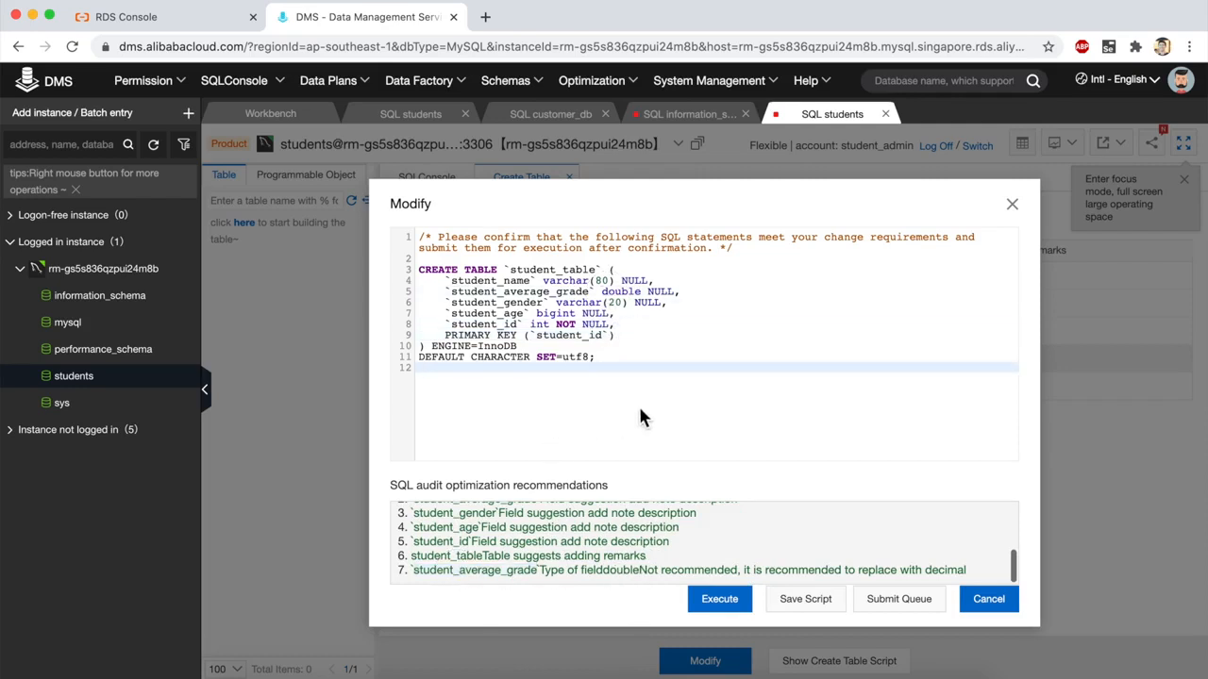
left_click(714, 602)
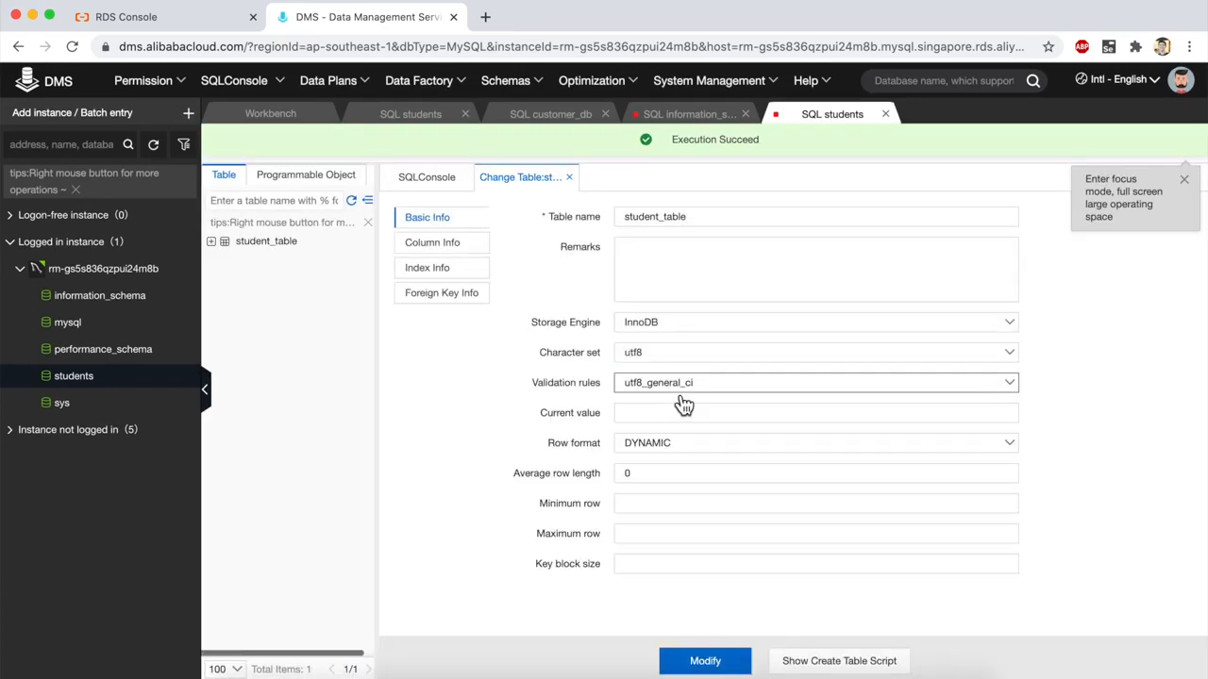
Step: Expand student_table in the students database and open its data to look over the columns
left_click(274, 243)
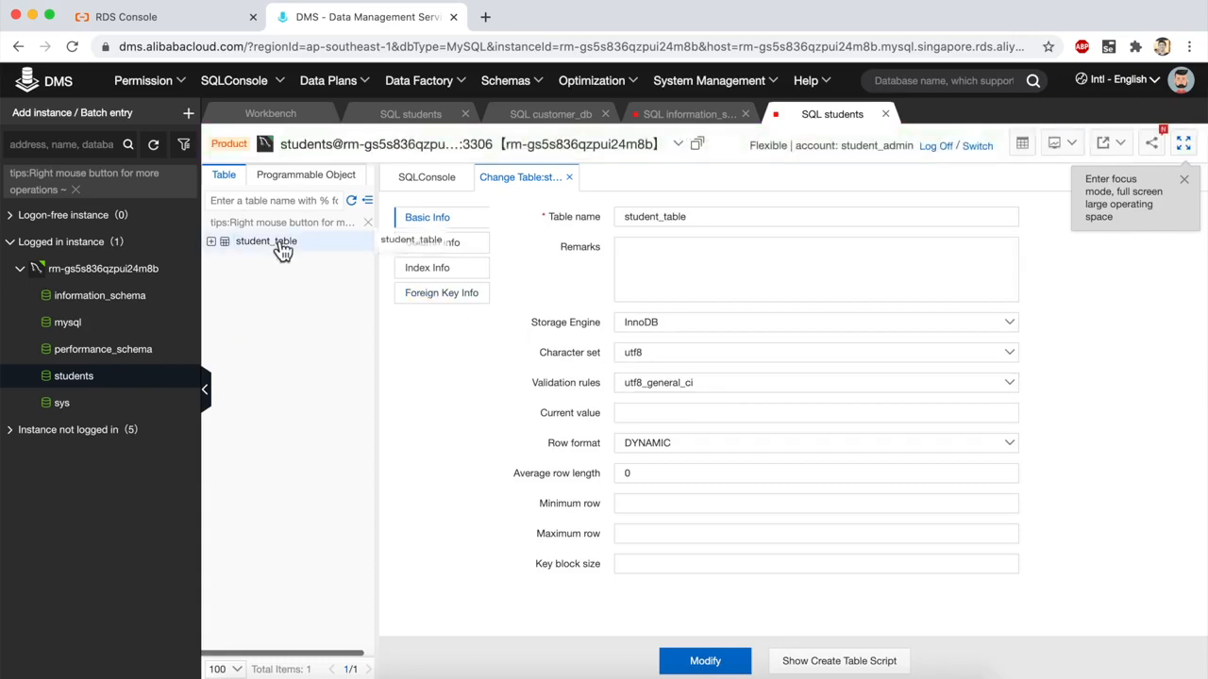
right_click(267, 247)
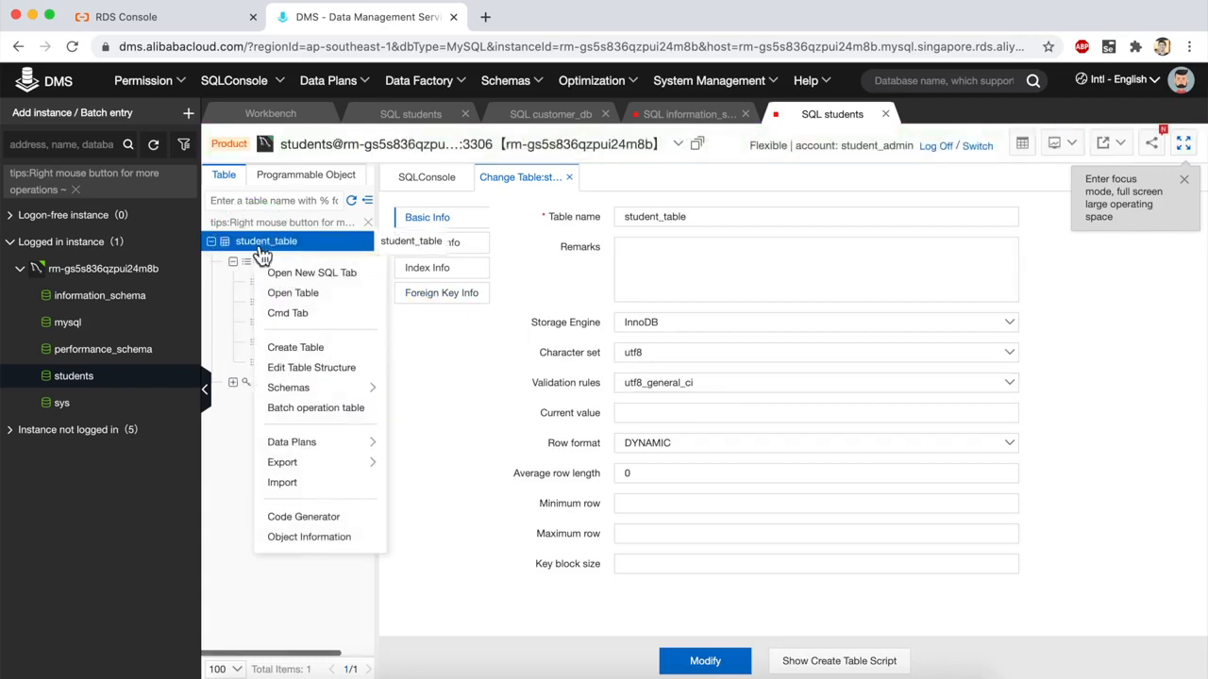
left_click(280, 296)
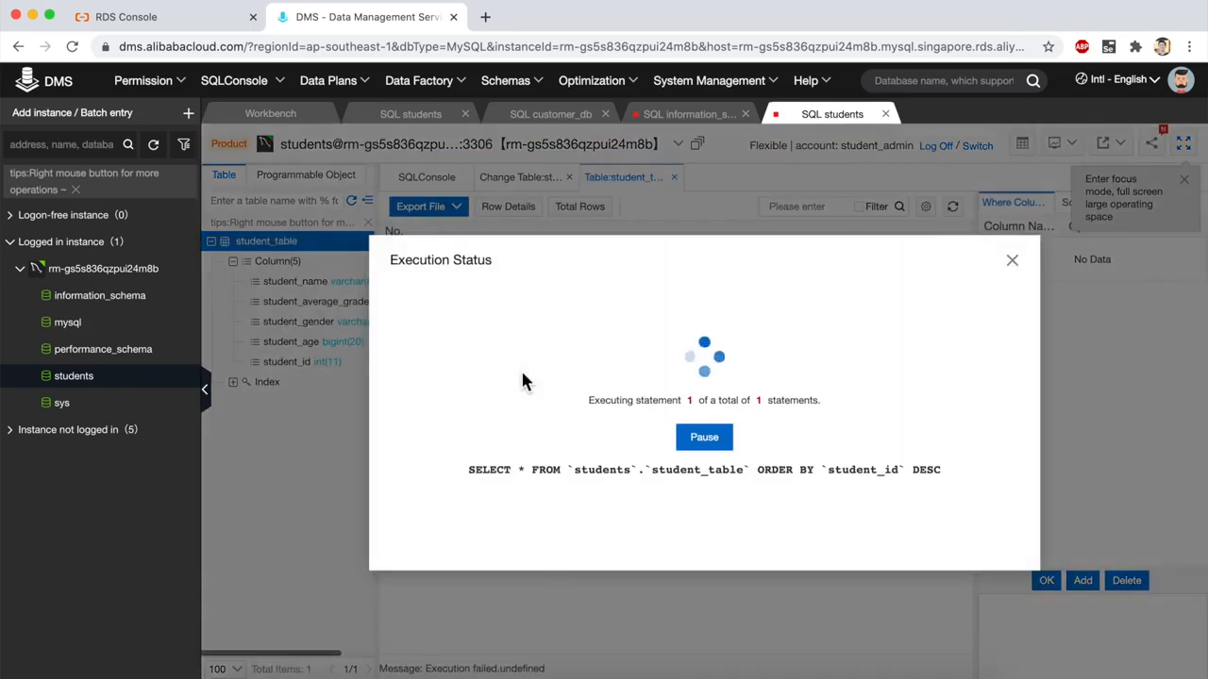
scroll(643, 368, "right", 3)
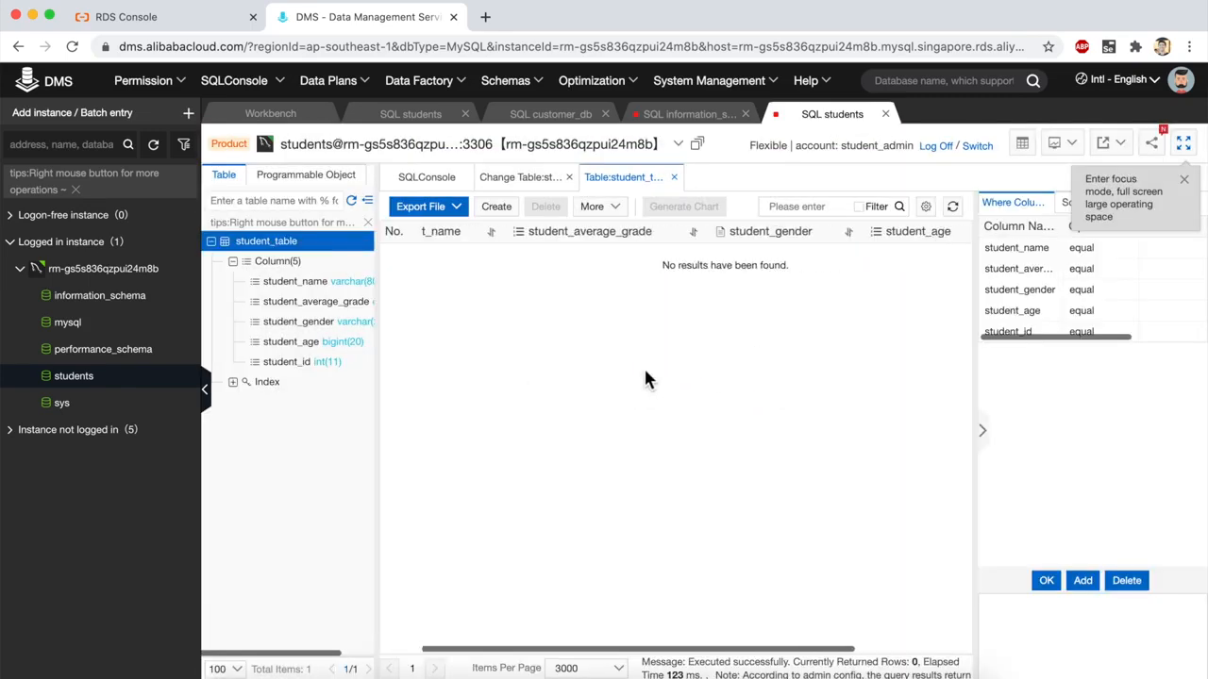
scroll(645, 374, "left", 3)
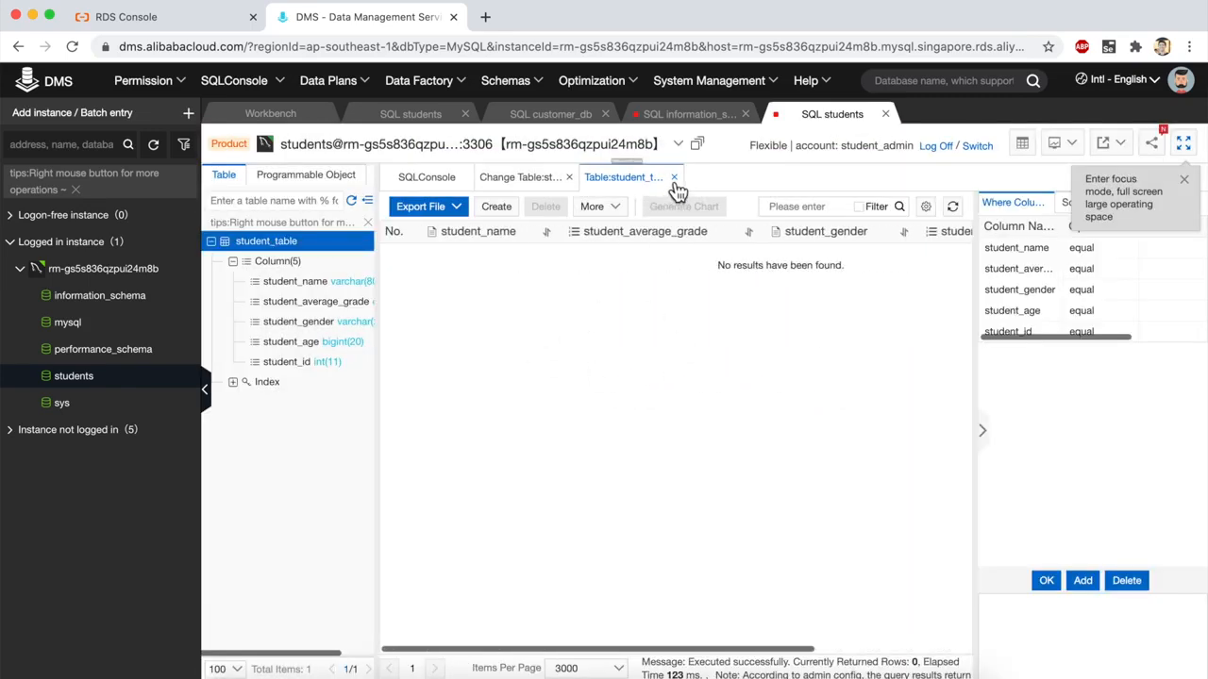
Step: Close all open SQL console pages for students, information_schema and customer_db, dismissing the instance login prompts
left_click(886, 114)
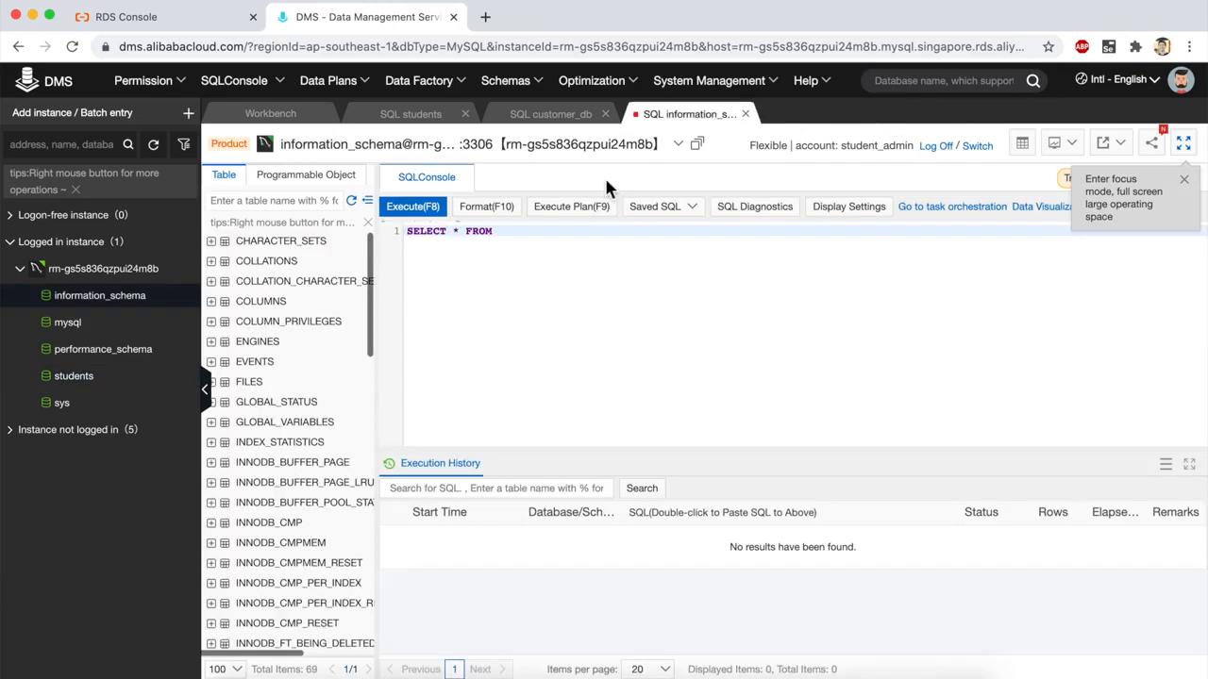
left_click(745, 115)
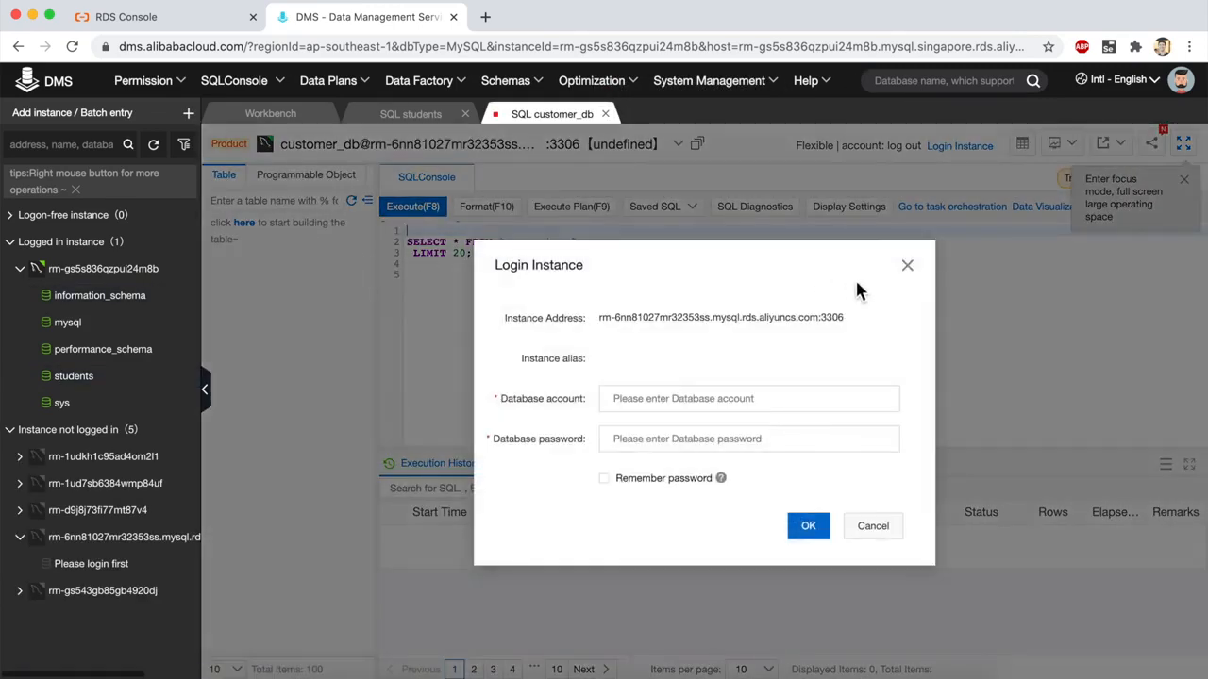
left_click(906, 262)
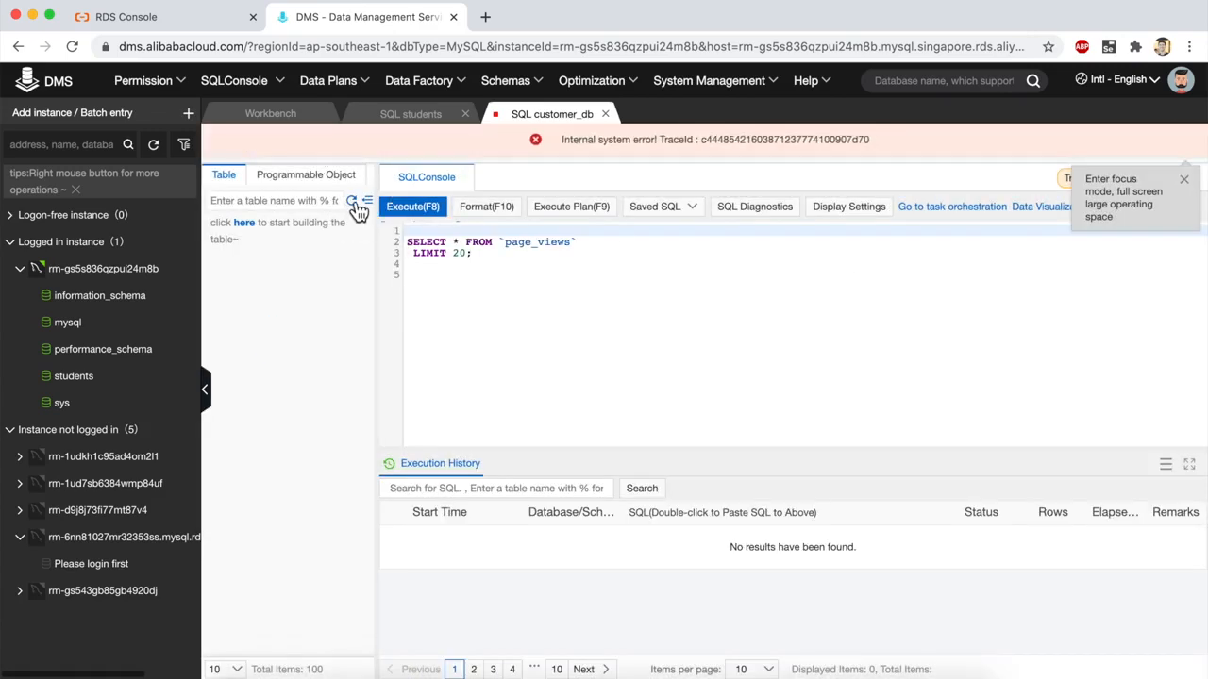
left_click(605, 114)
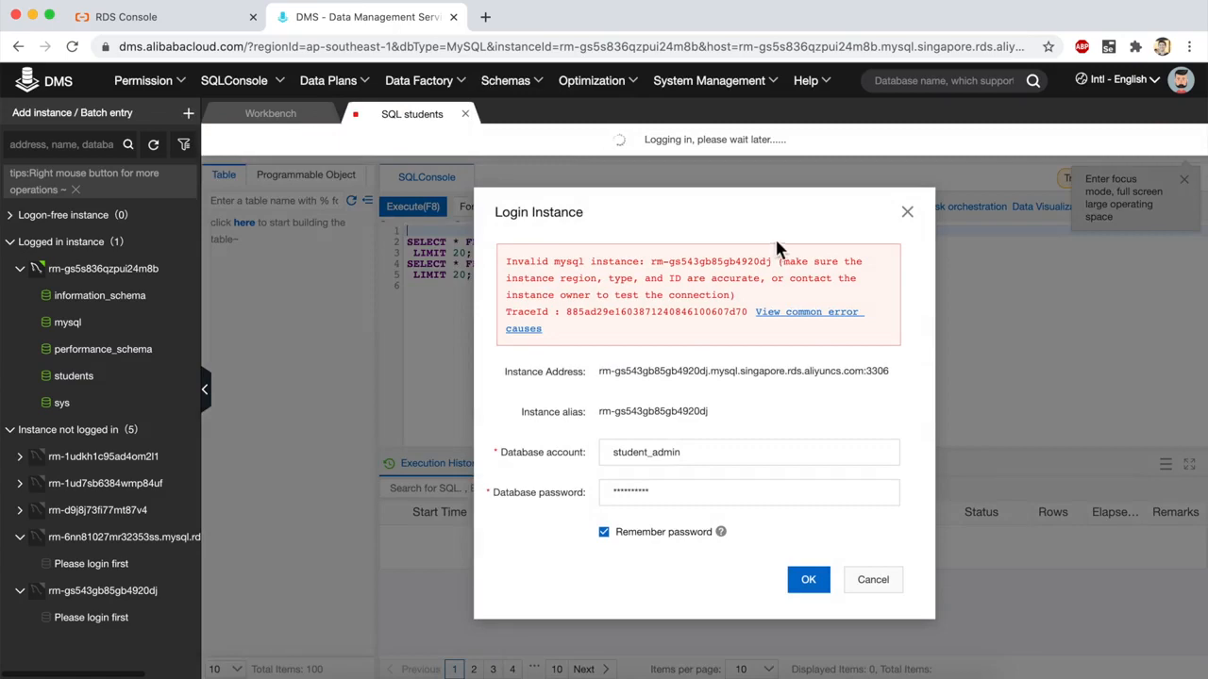
left_click(909, 213)
left_click(464, 114)
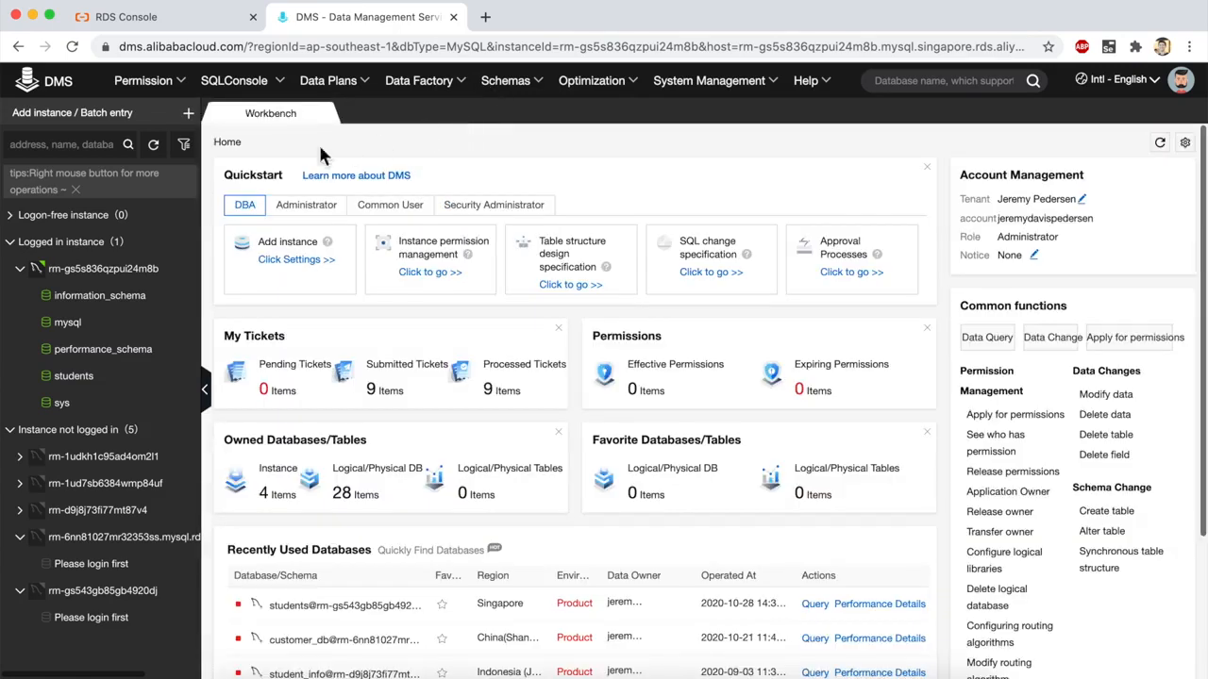
Step: Open an SQL console for the students database on the logged-in instance and execute SELECT * FROM `student_table` LIMIT 20;
left_click(83, 379)
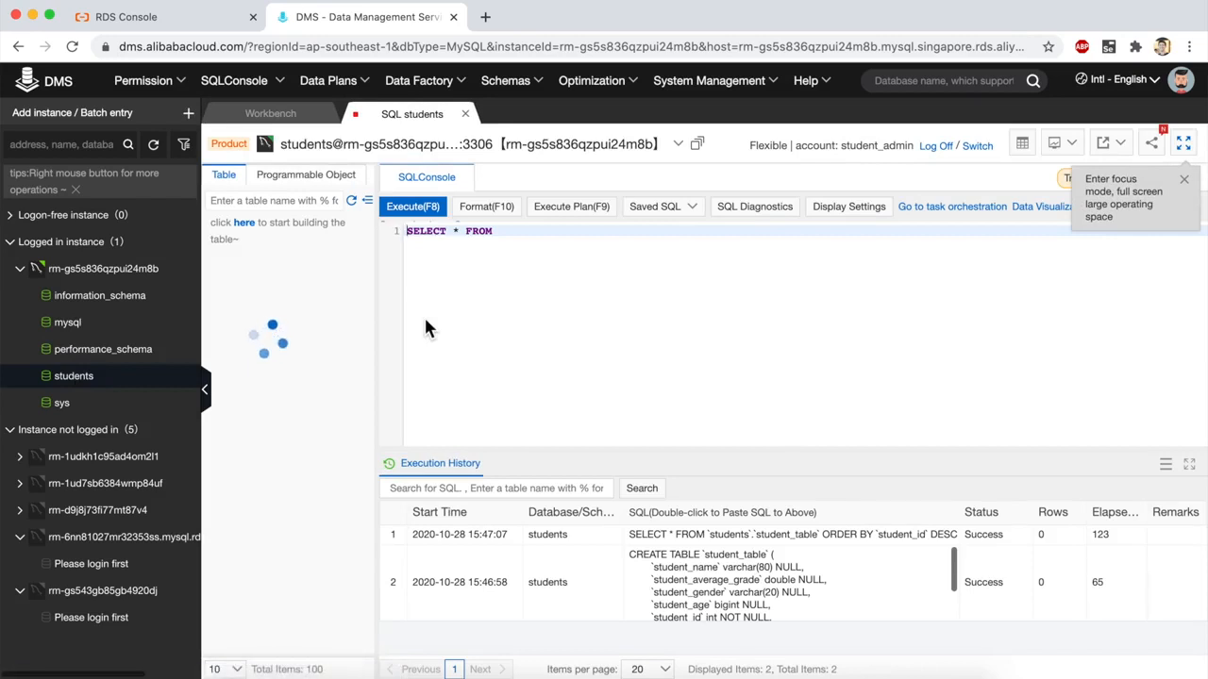
left_click(265, 247)
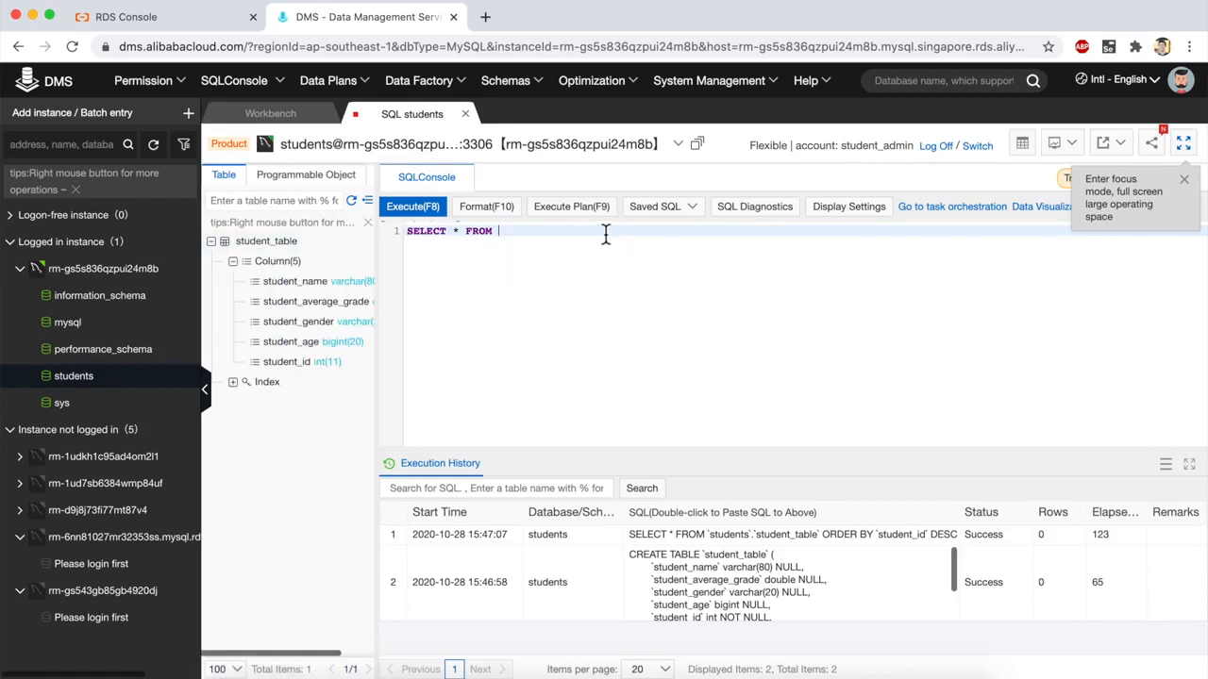
type("student")
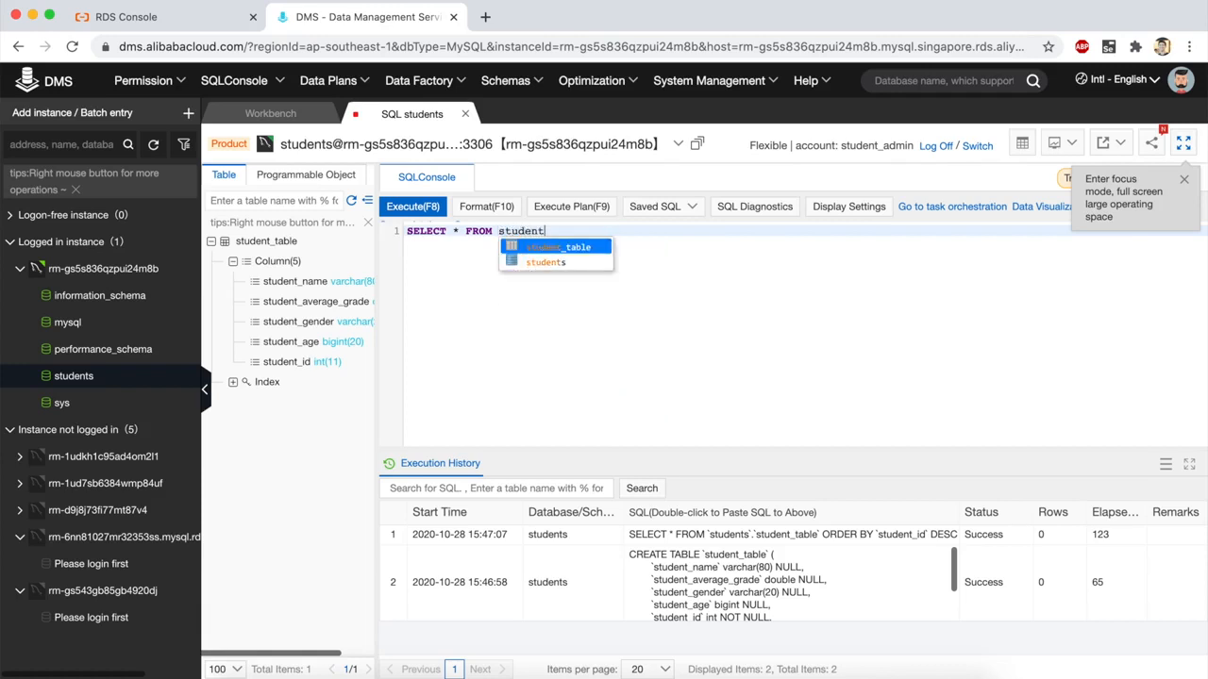
key("Return")
type("li")
key("Return")
type("20;")
key("Return")
left_click(413, 206)
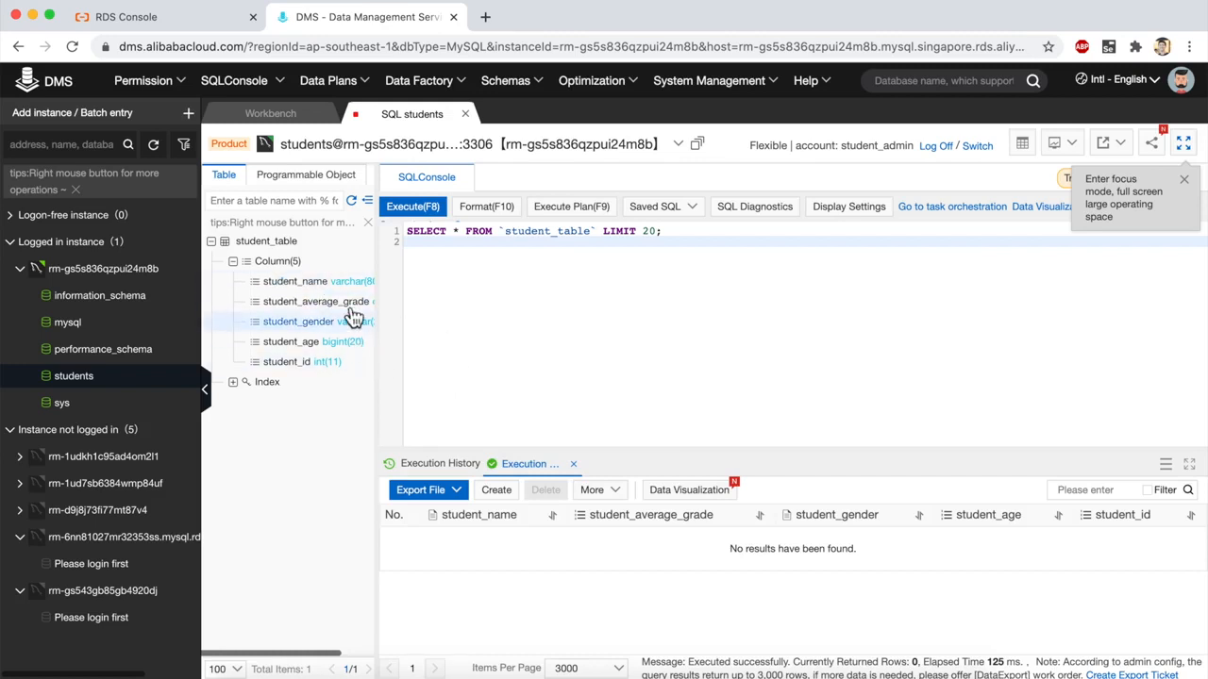
Step: Start a Large Data Import ticket and look over its description and import options
left_click(335, 84)
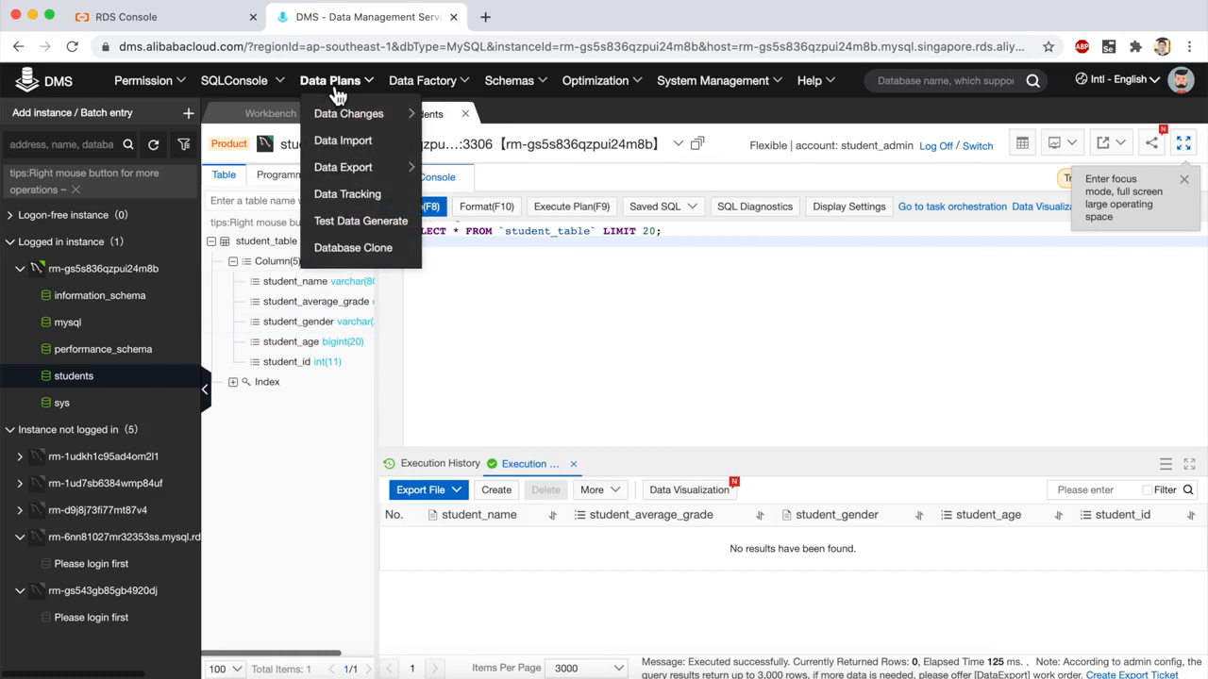
left_click(351, 149)
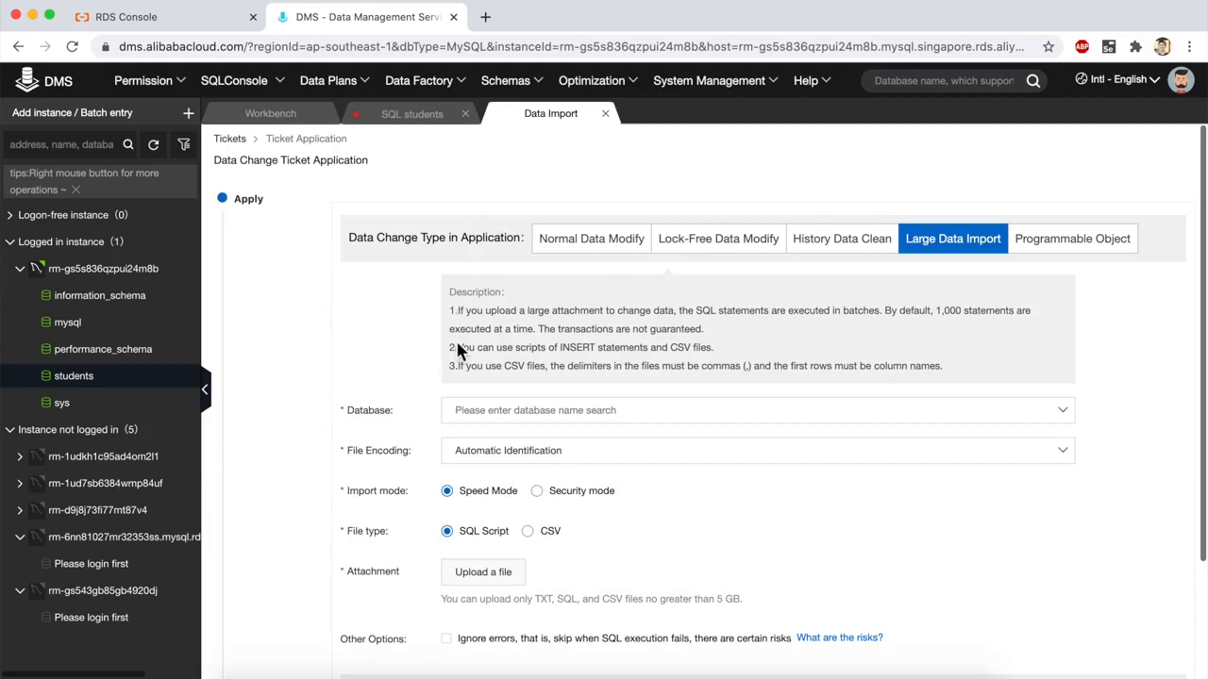
scroll(736, 321, "down", 1)
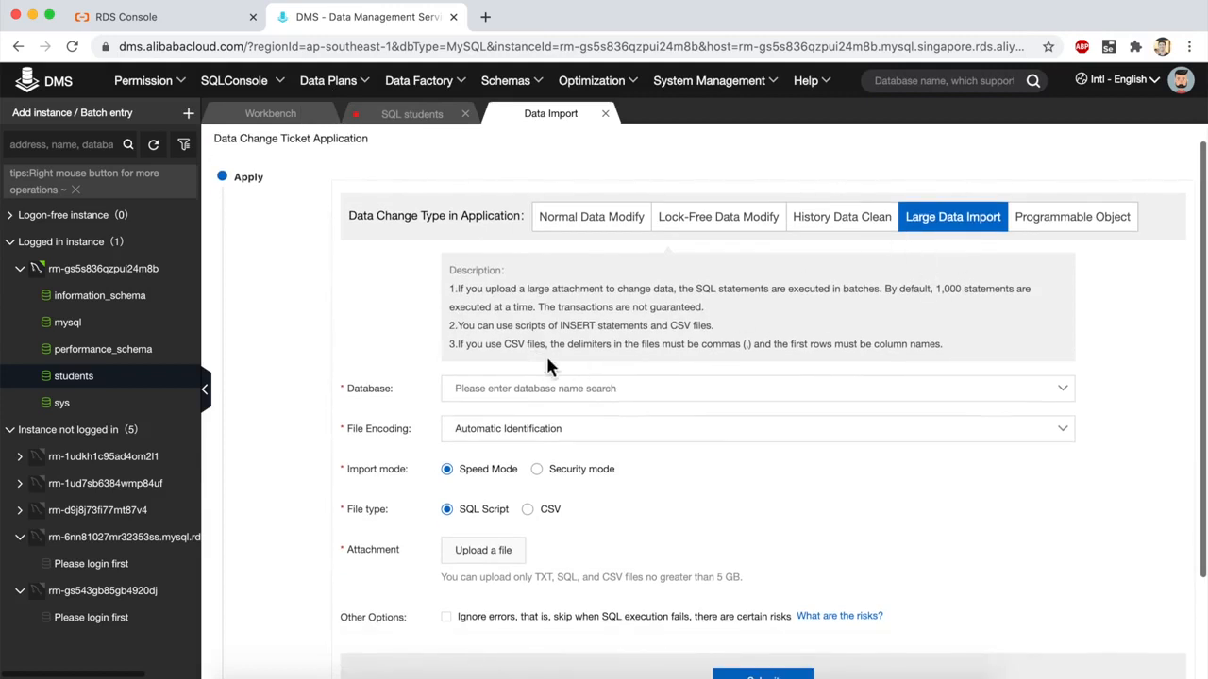
scroll(545, 367, "down", 1)
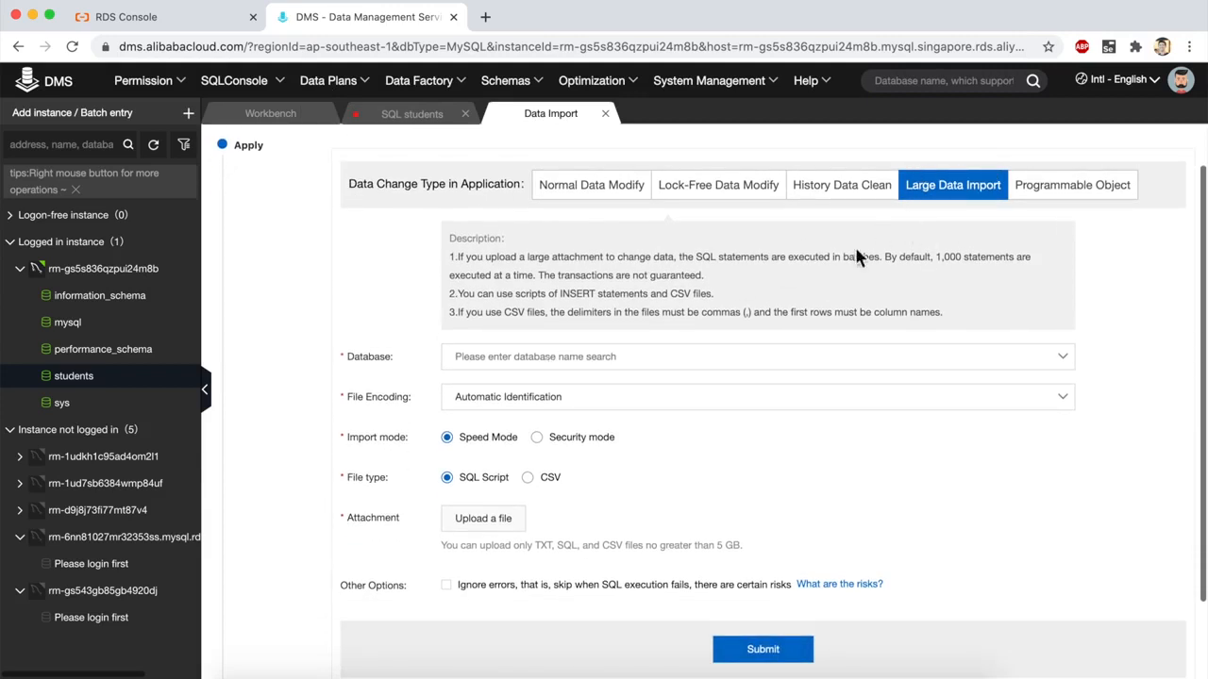
scroll(797, 290, "up", 1)
scroll(862, 311, "up", 1)
scroll(862, 312, "down", 1)
scroll(861, 312, "up", 1)
scroll(761, 420, "down", 3)
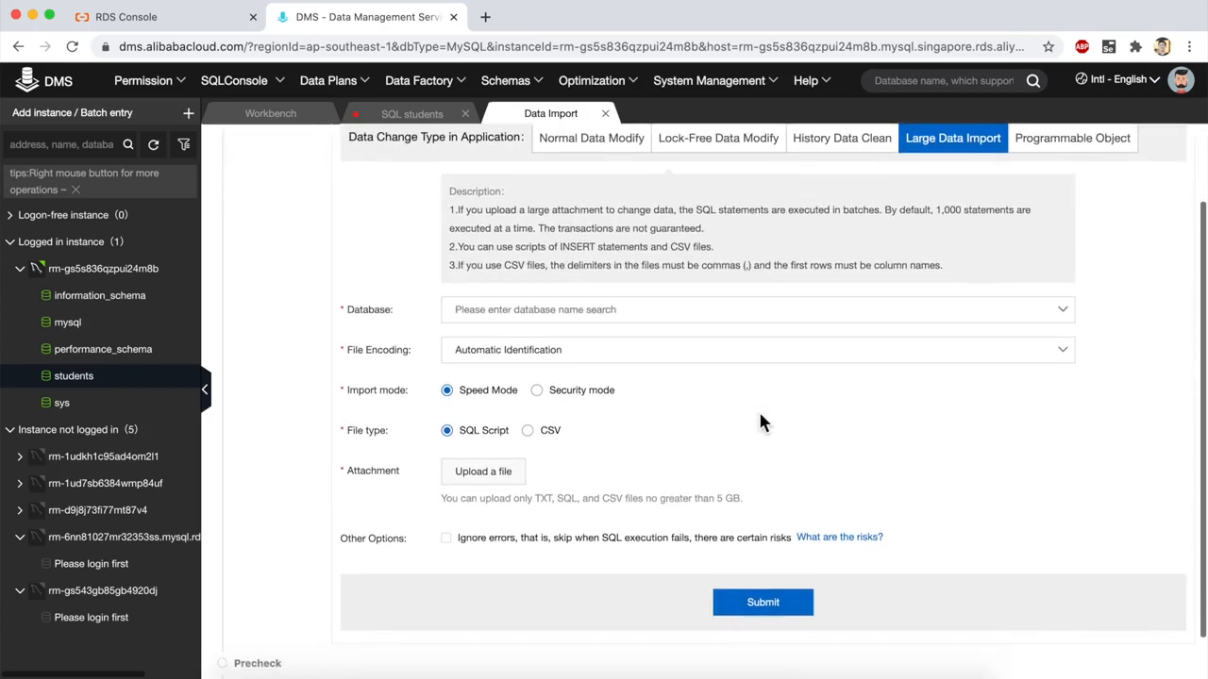
scroll(760, 423, "up", 3)
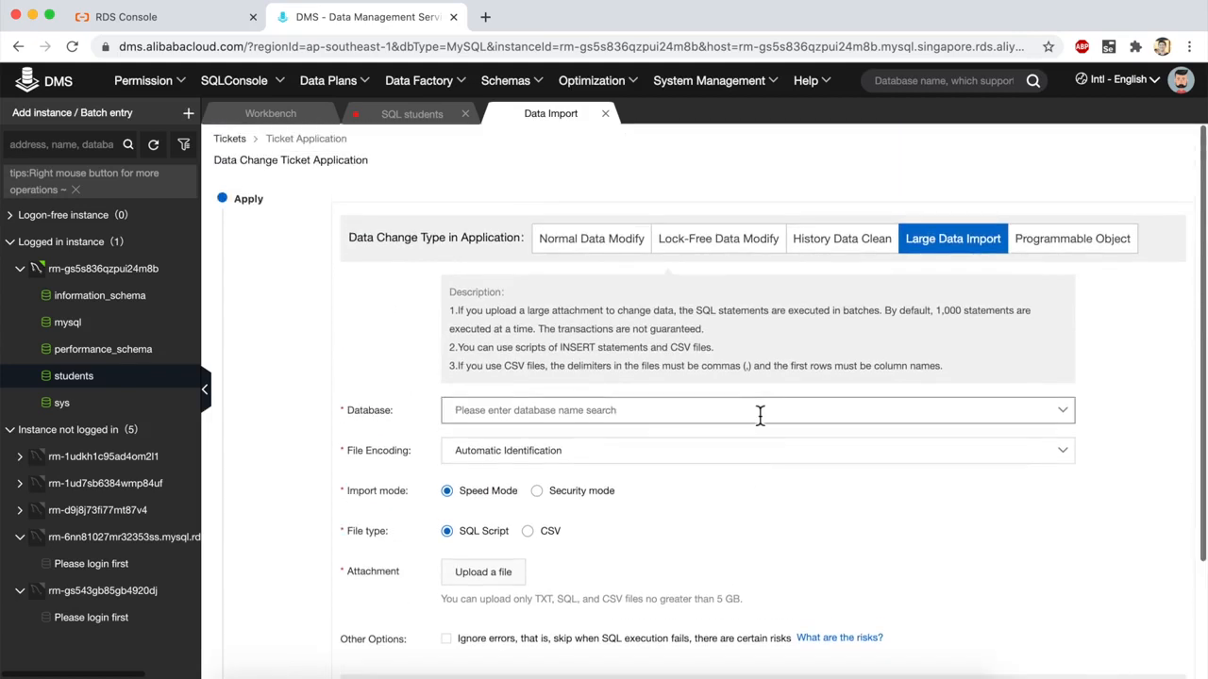
Step: Choose the students database of the logged-in instance as the import target and set the file encoding to UTF-8
left_click(592, 407)
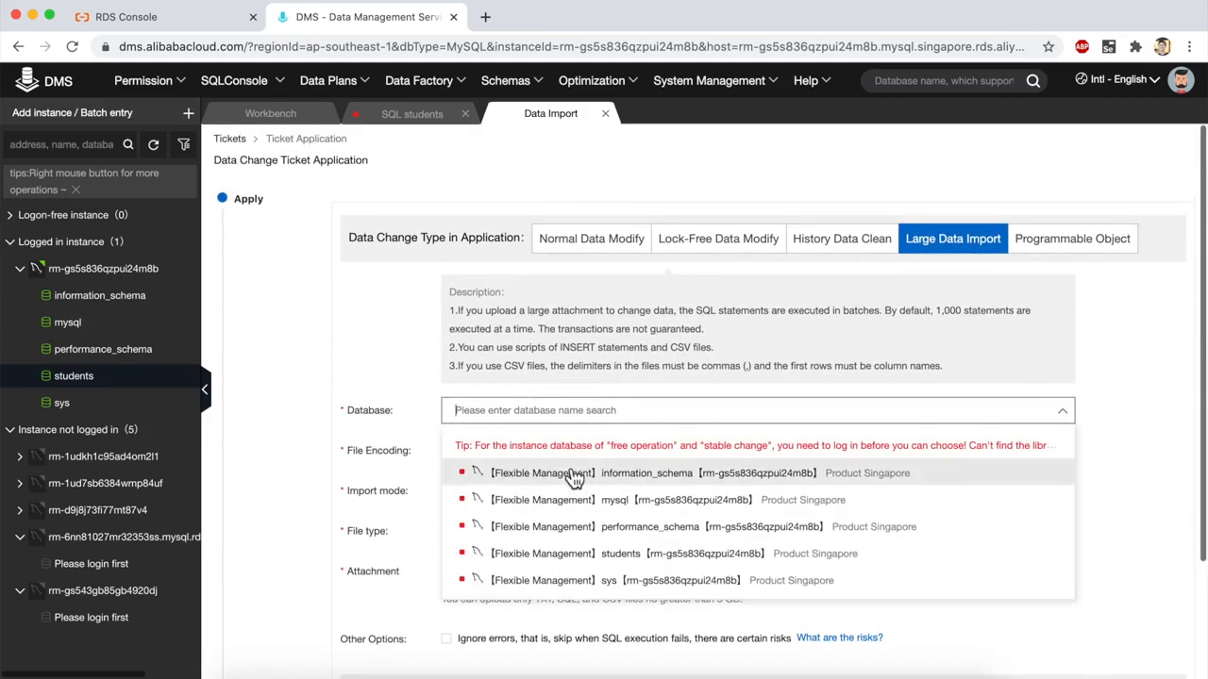
left_click(600, 559)
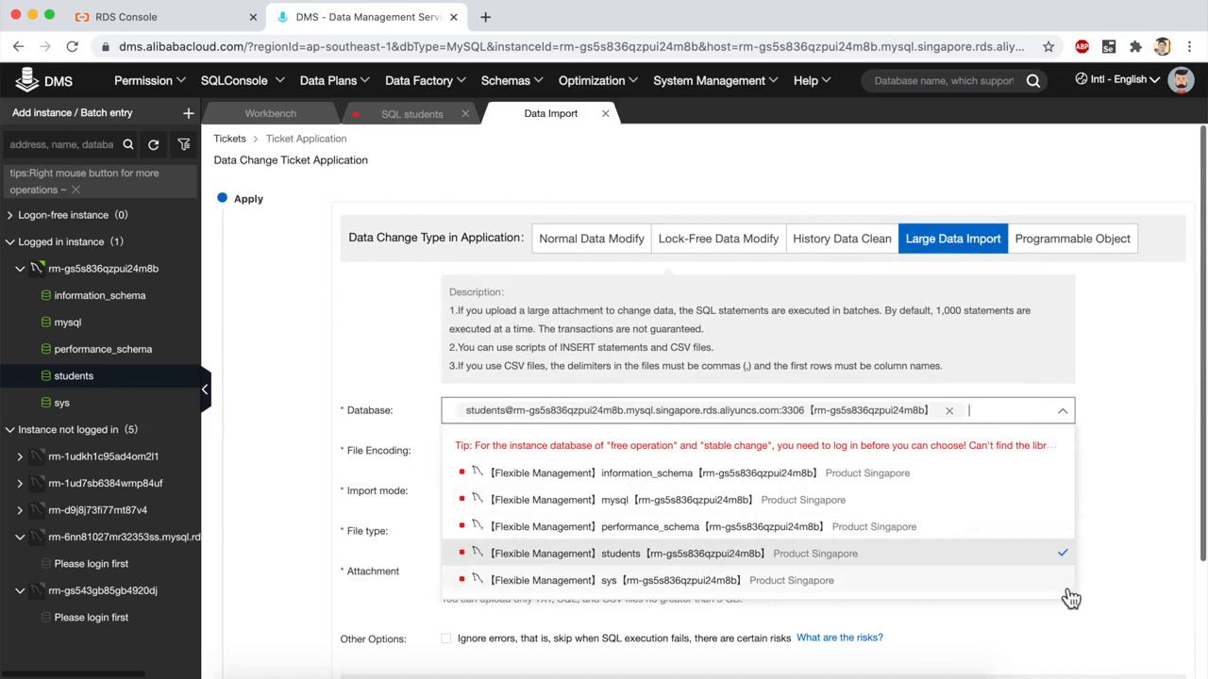
left_click(1147, 580)
scroll(811, 533, "down", 1)
scroll(810, 533, "down", 2)
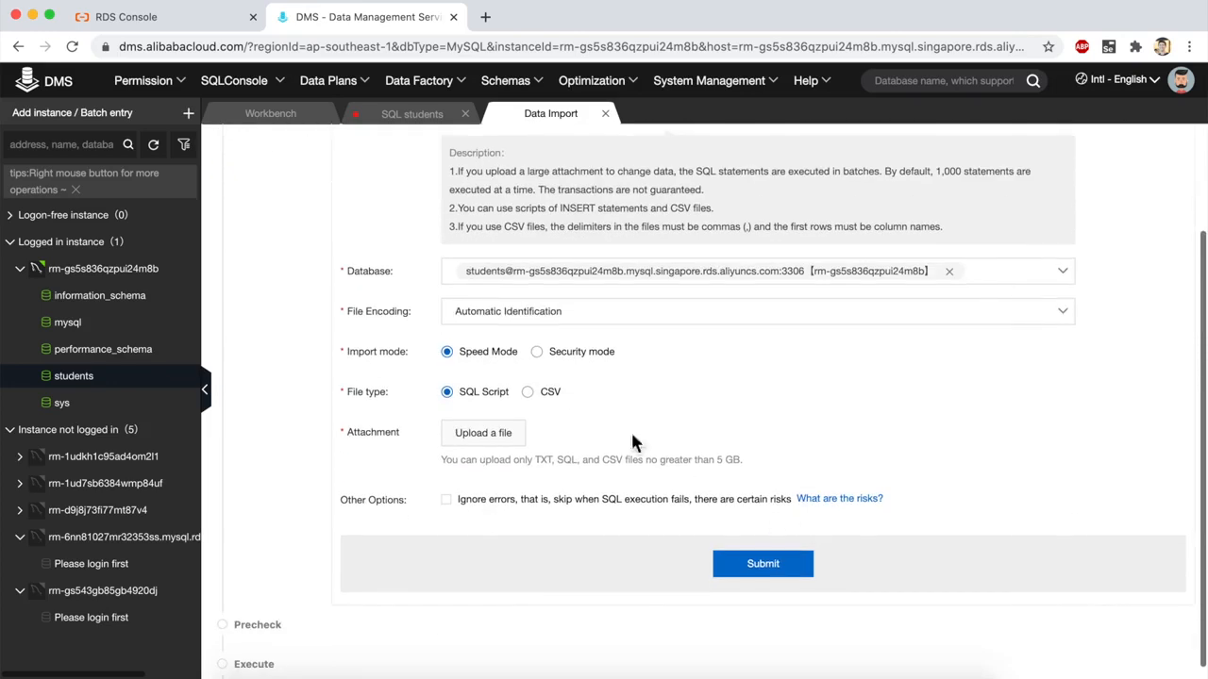
left_click(528, 320)
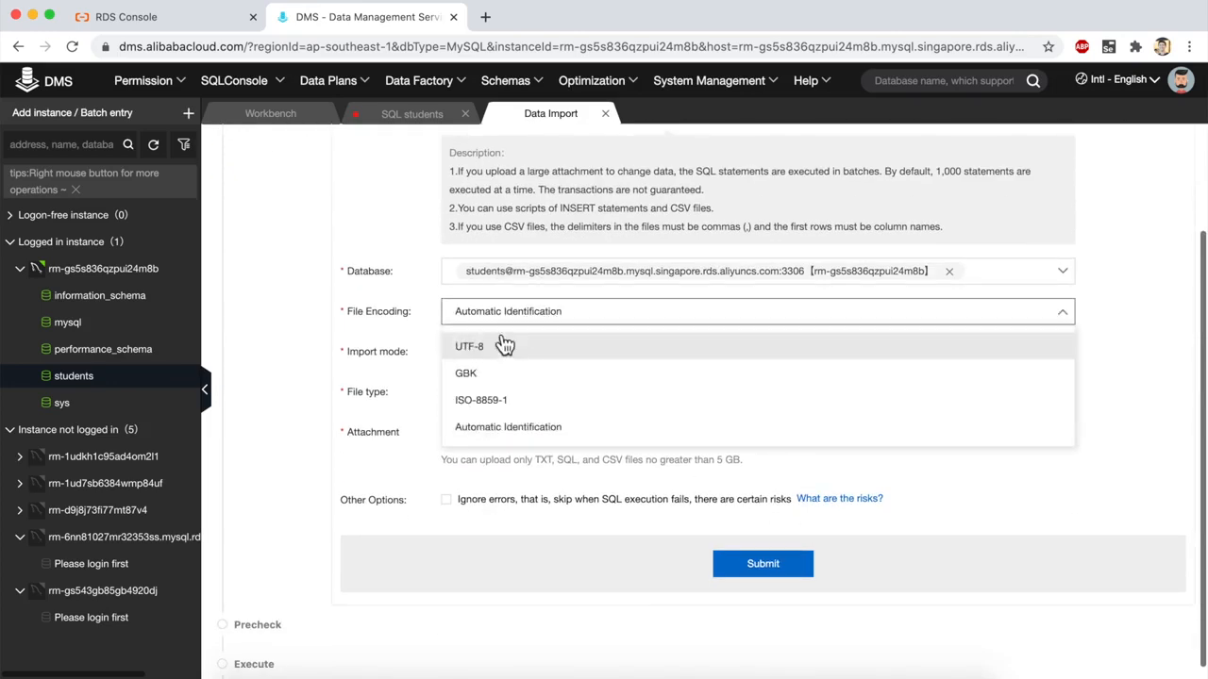
left_click(497, 358)
Step: Set the import file type to CSV and choose student_table as the target table
scroll(779, 430, "down", 1)
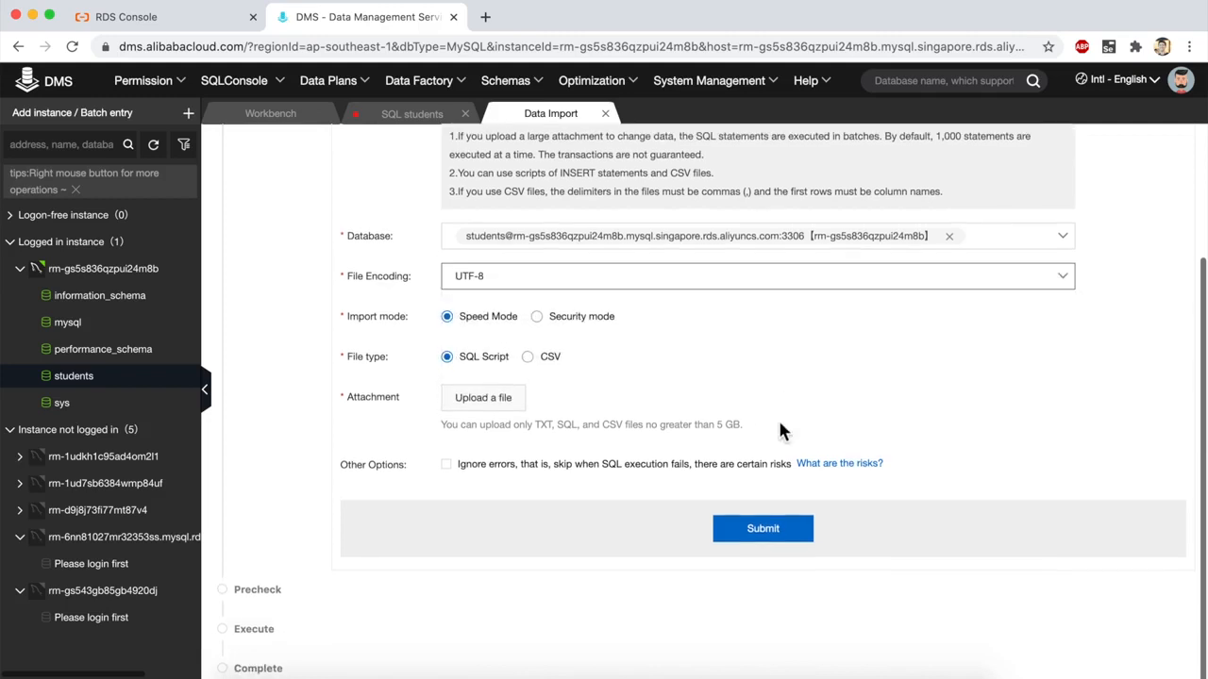
left_click(526, 356)
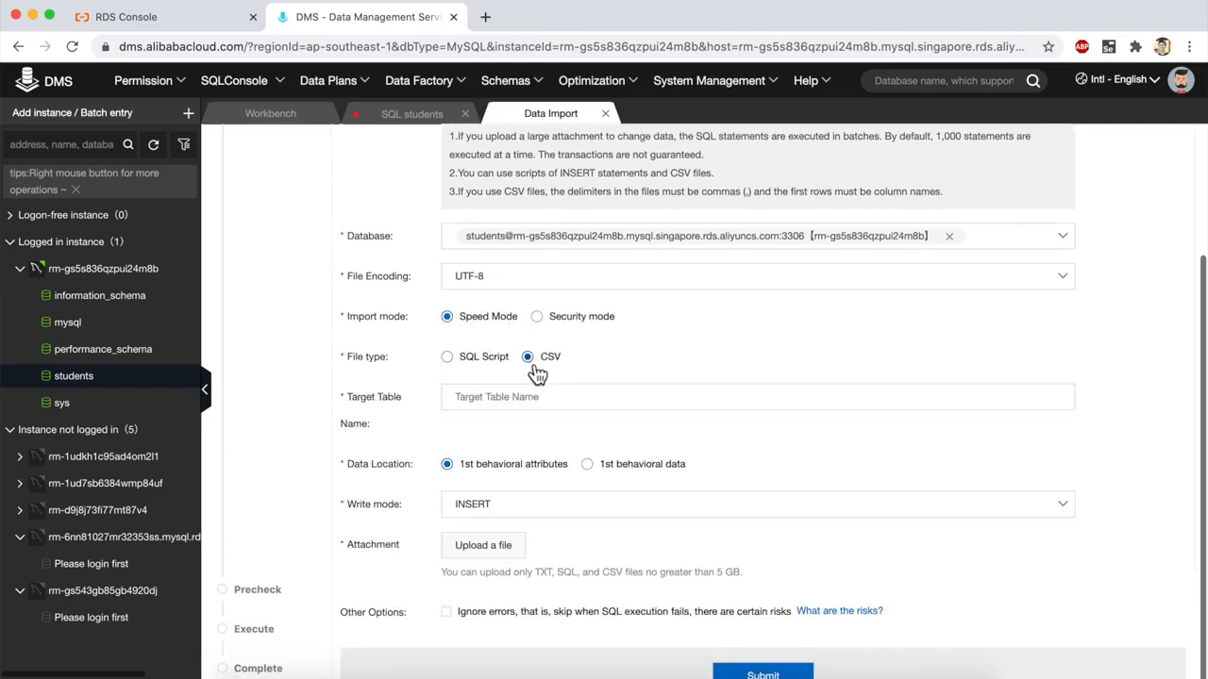
left_click(507, 399)
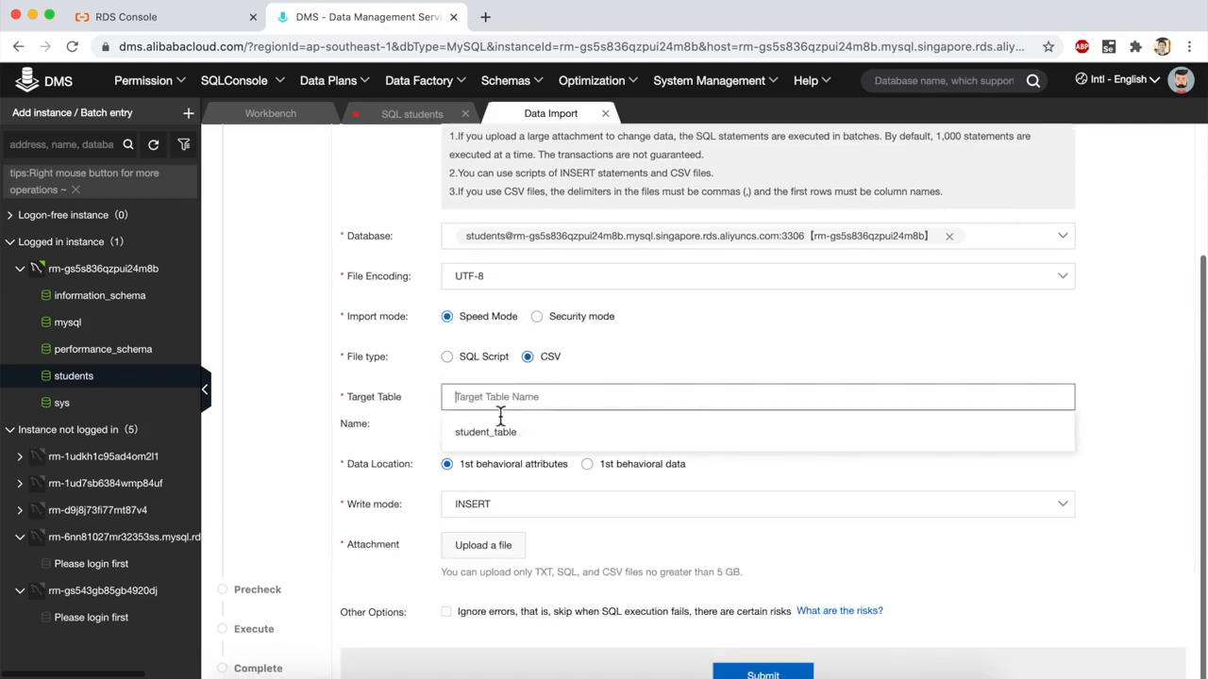
left_click(482, 434)
Step: Attach students.csv from the Downloads folder and submit the data import ticket
scroll(509, 476, "down", 1)
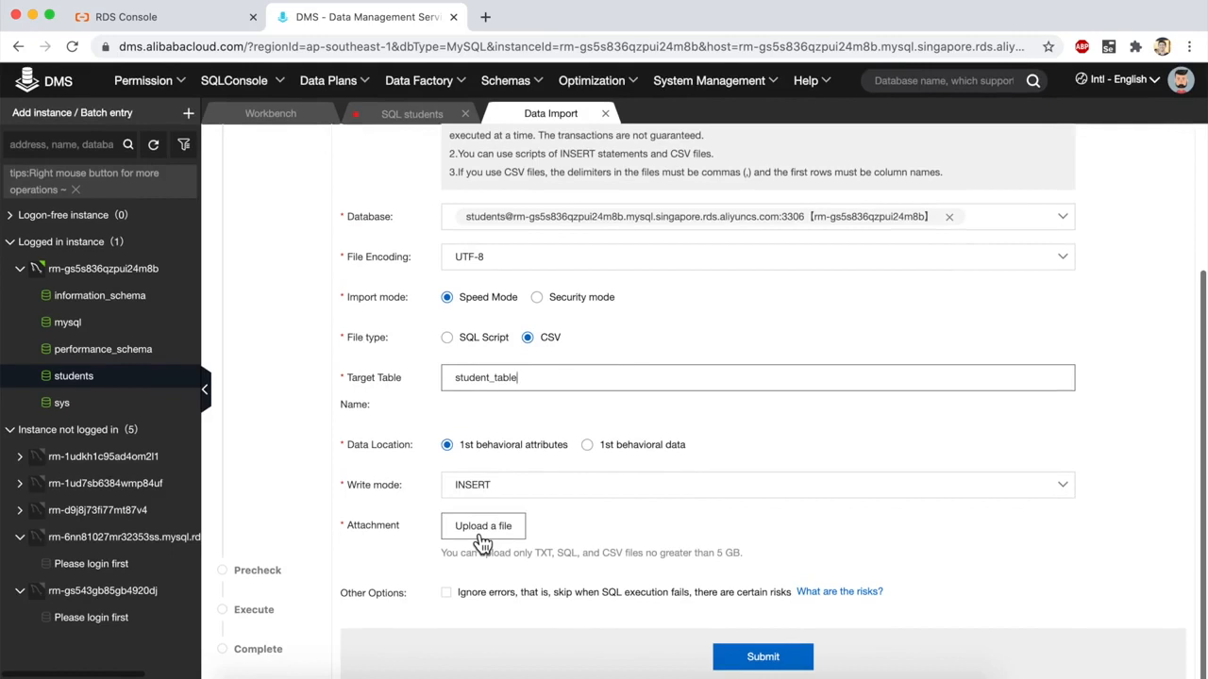
left_click(481, 526)
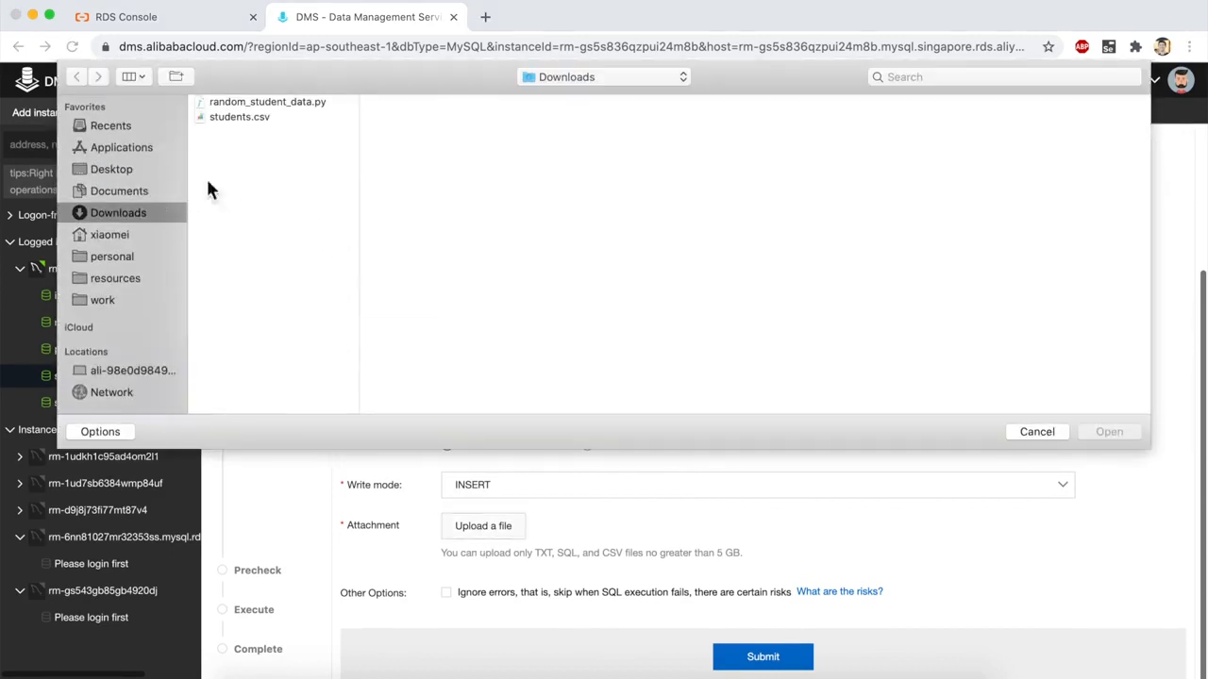
double_click(241, 117)
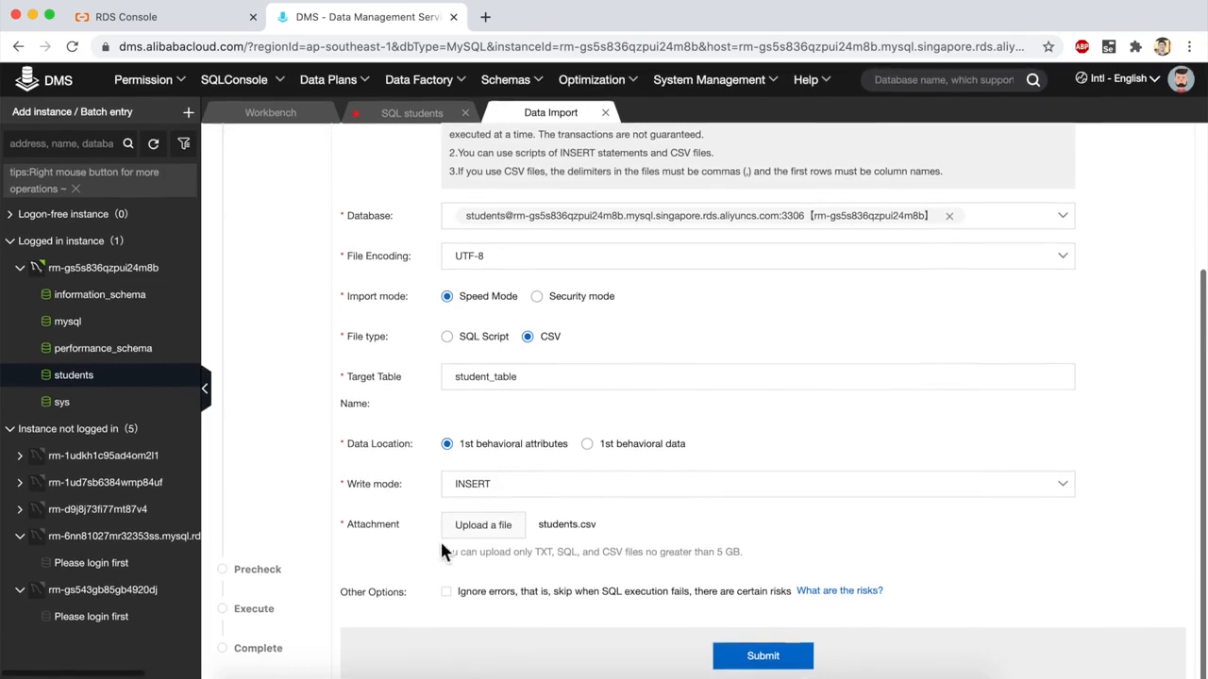
left_click(762, 658)
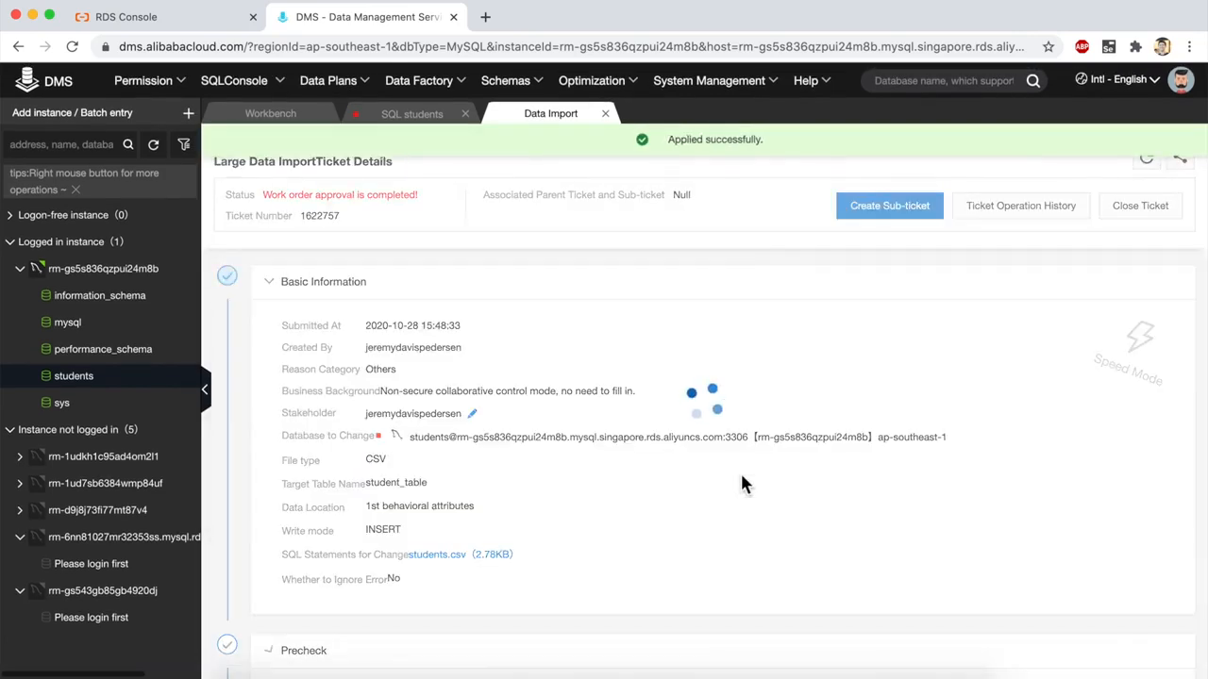
Step: Execute the approved import change with the Running immediately option
scroll(741, 484, "down", 5)
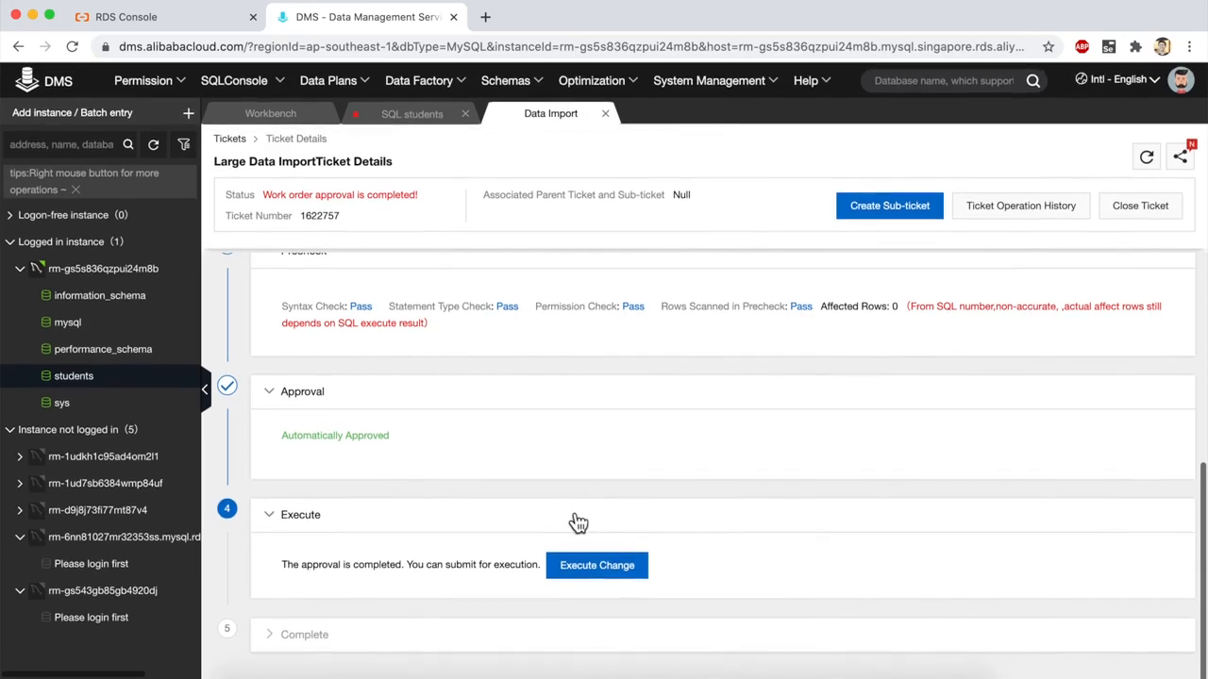
left_click(604, 574)
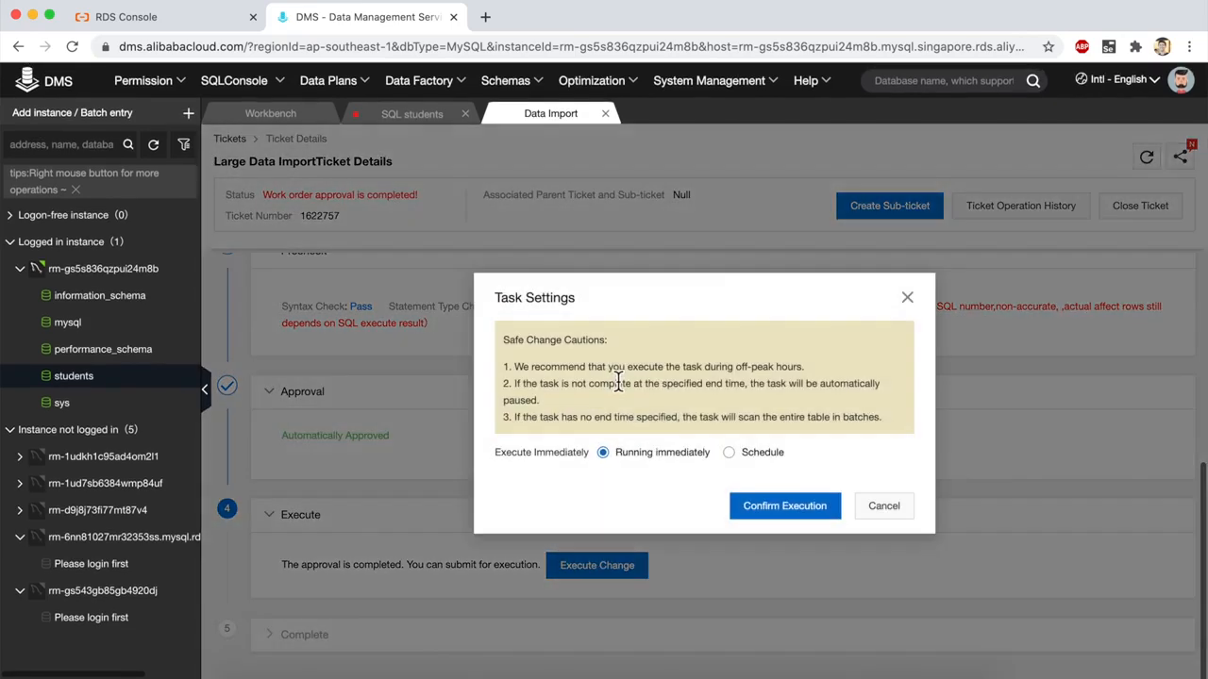
left_click(780, 513)
Step: Check the import task's status and read its execution logs for the number of processed rows
scroll(612, 469, "down", 3)
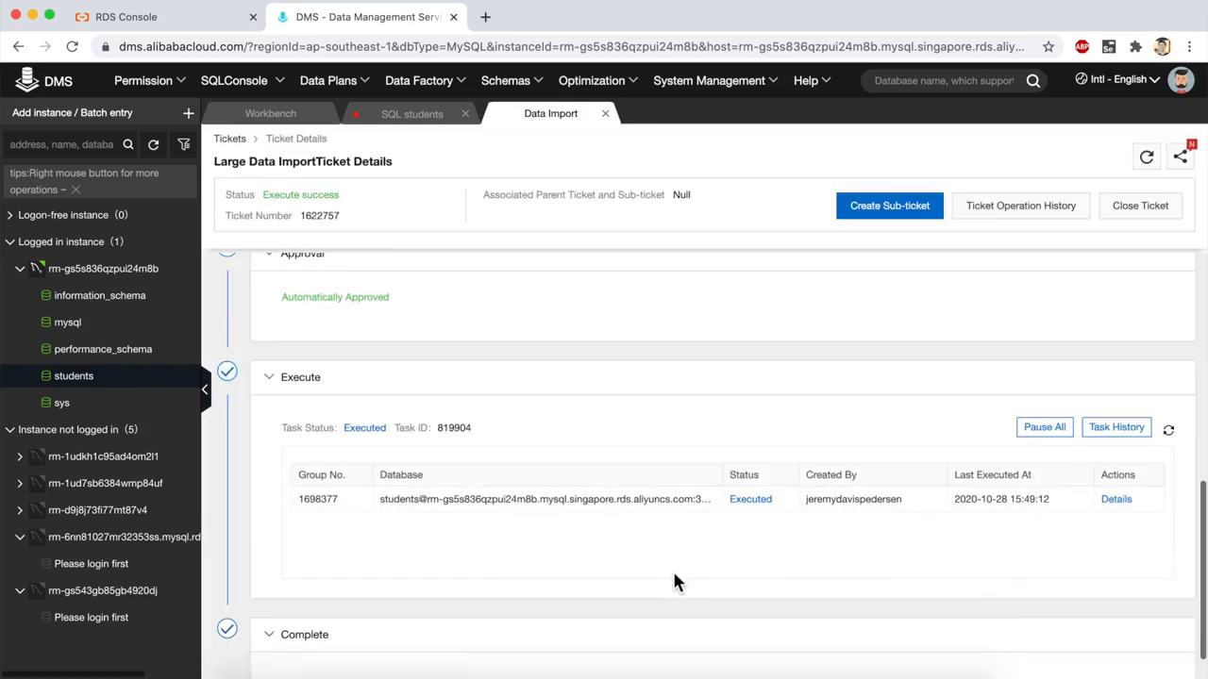
scroll(671, 568, "down", 1)
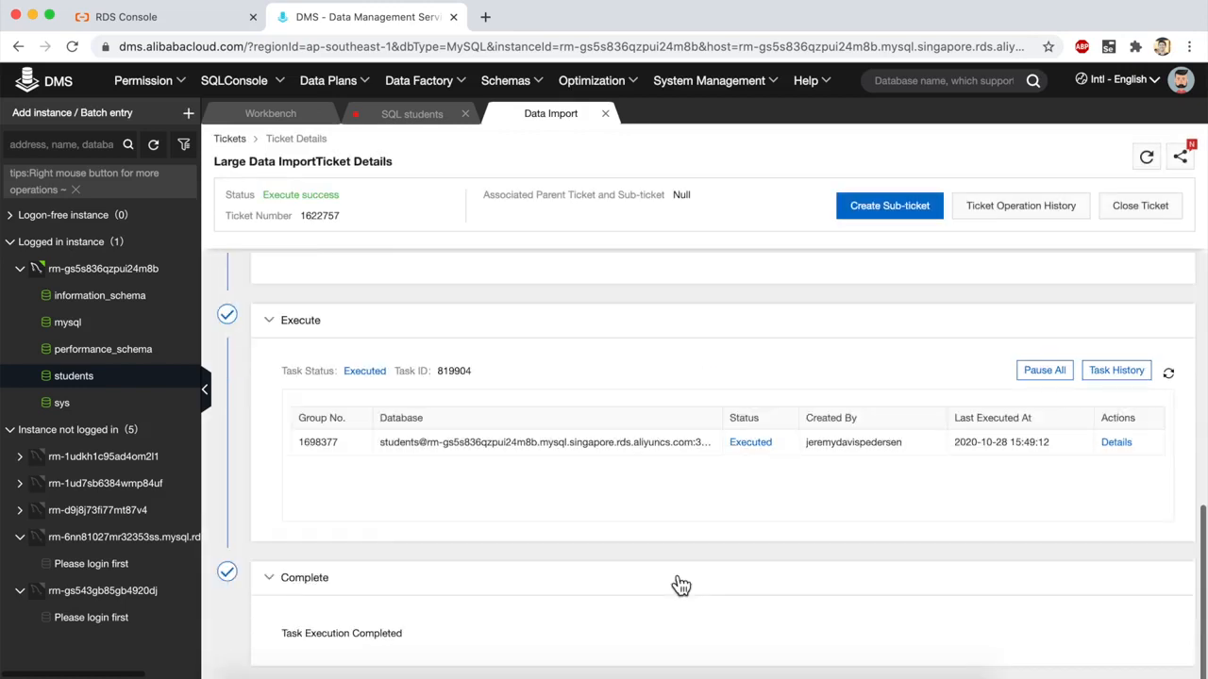
left_click(744, 446)
left_click(749, 483)
left_click(1115, 443)
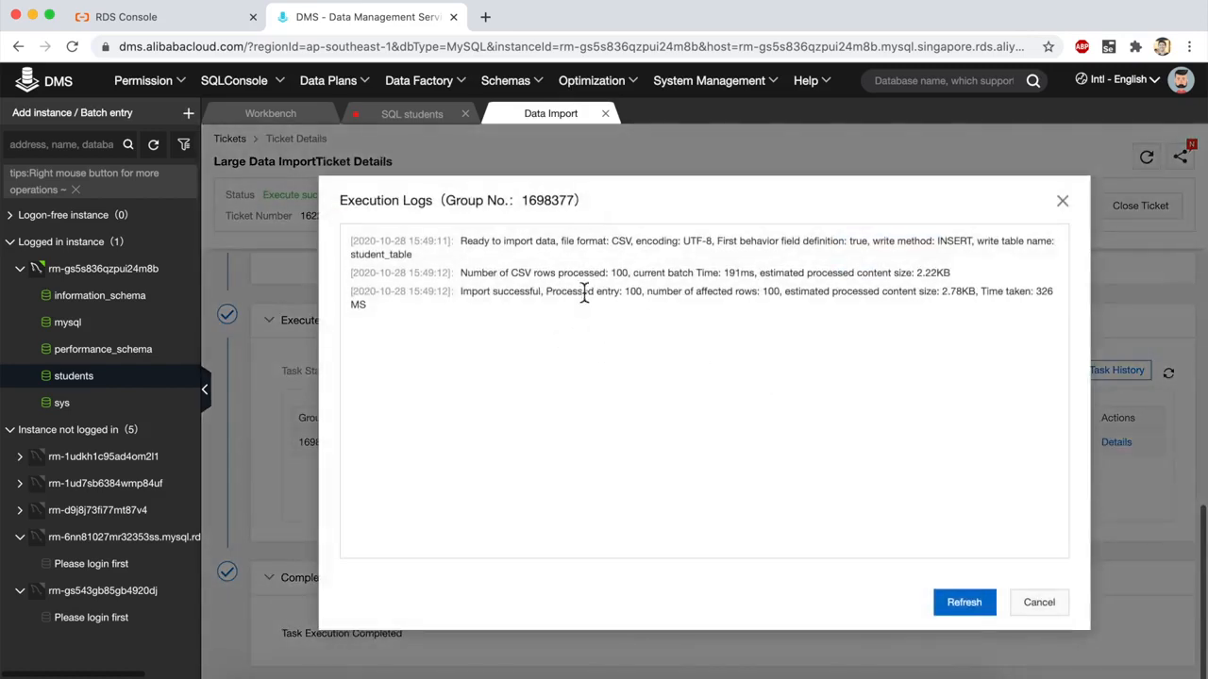
double_click(680, 293)
left_click(1063, 202)
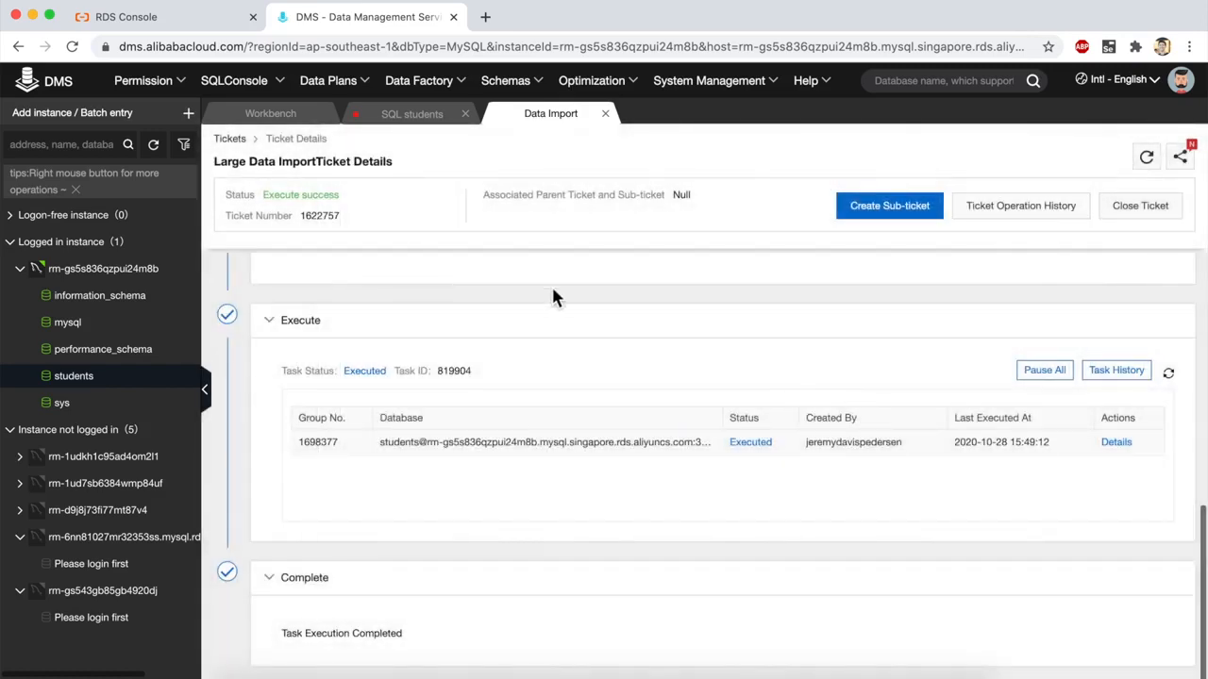
Step: Close the data import ticket, rerun the student_table query in the students console and look over the returned rows
left_click(605, 114)
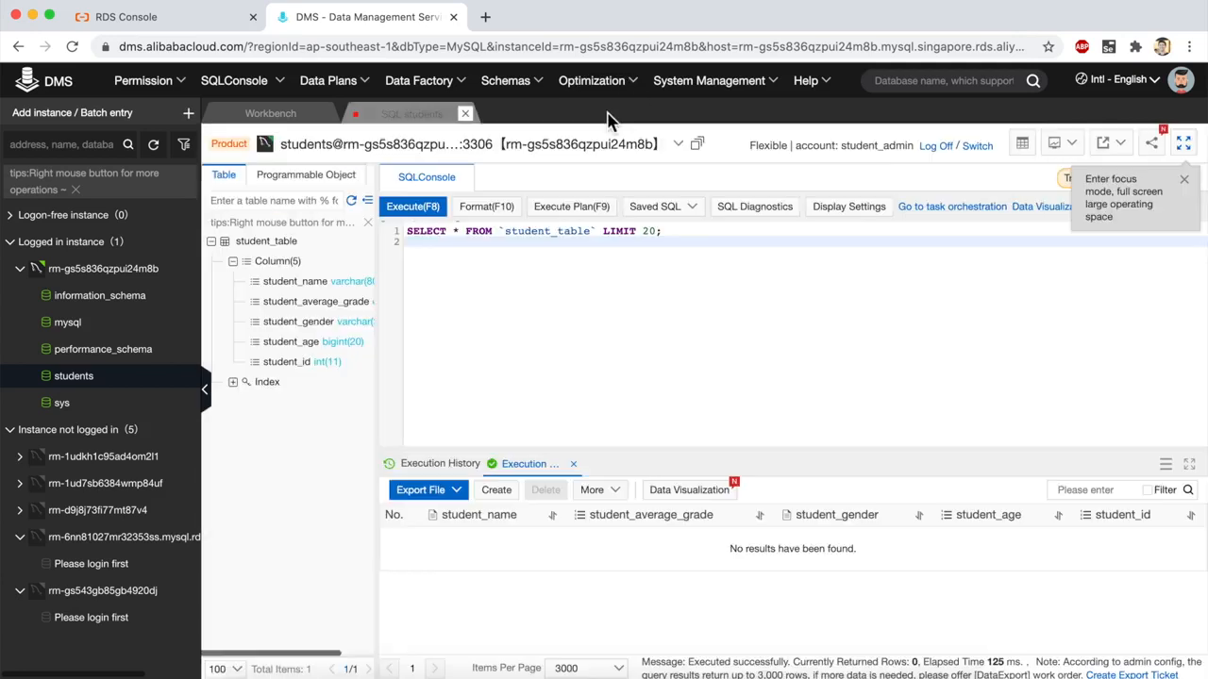
left_click(429, 210)
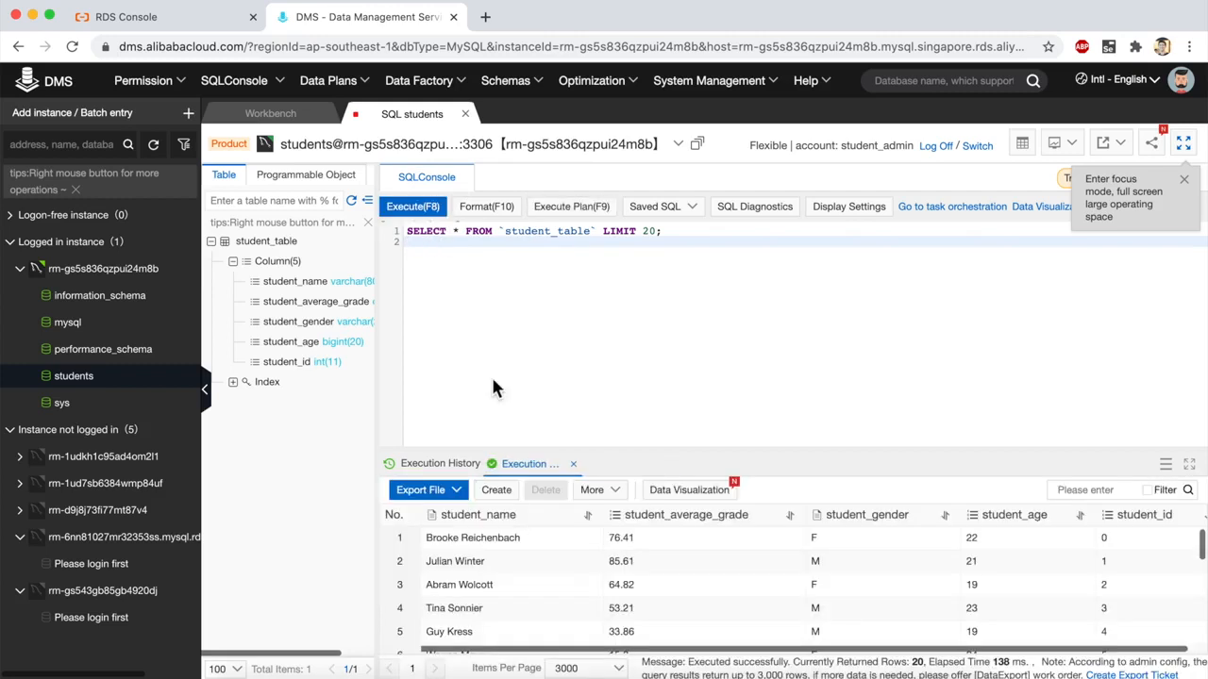
scroll(570, 582, "right", 1)
scroll(566, 575, "left", 1)
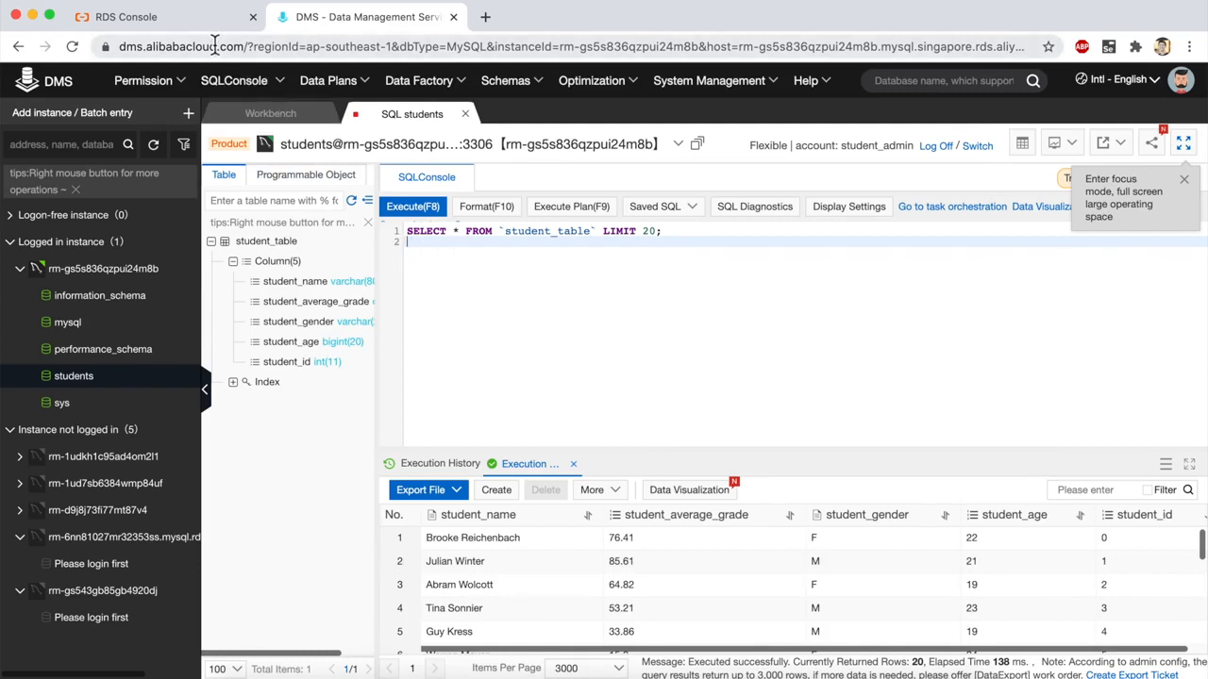
Step: Switch to the RDS Console and start an immediate Physical Backup of the instance from its Backup and Restoration page
left_click(132, 16)
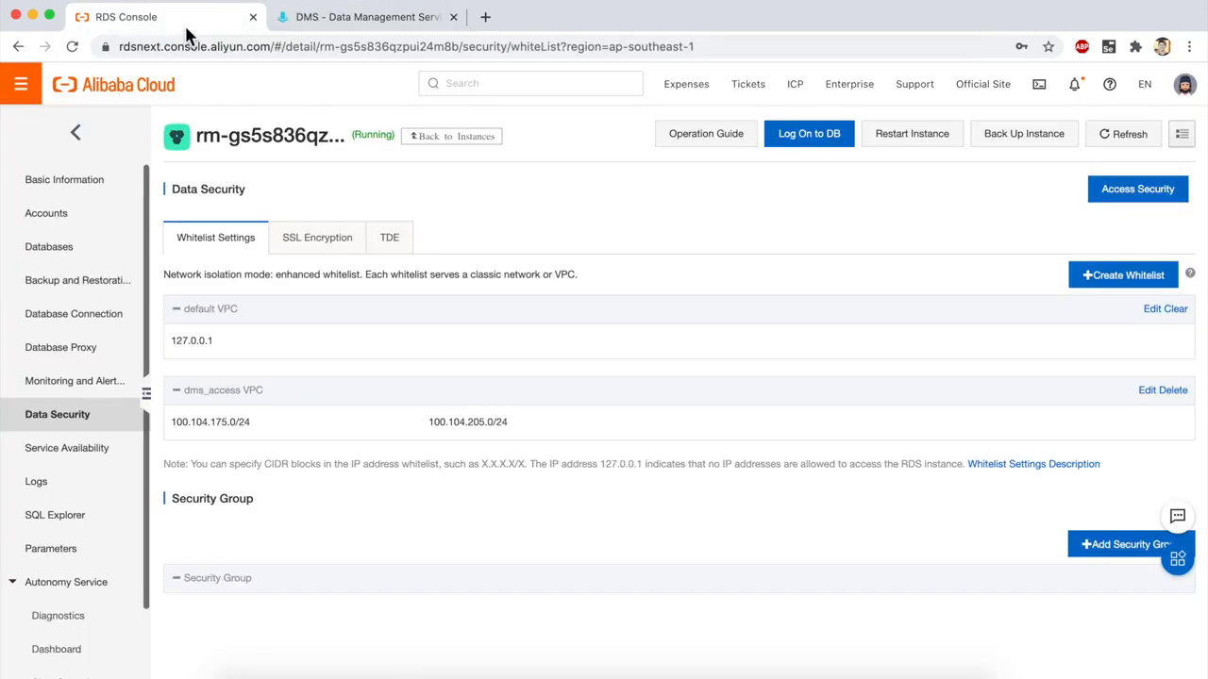
left_click(83, 291)
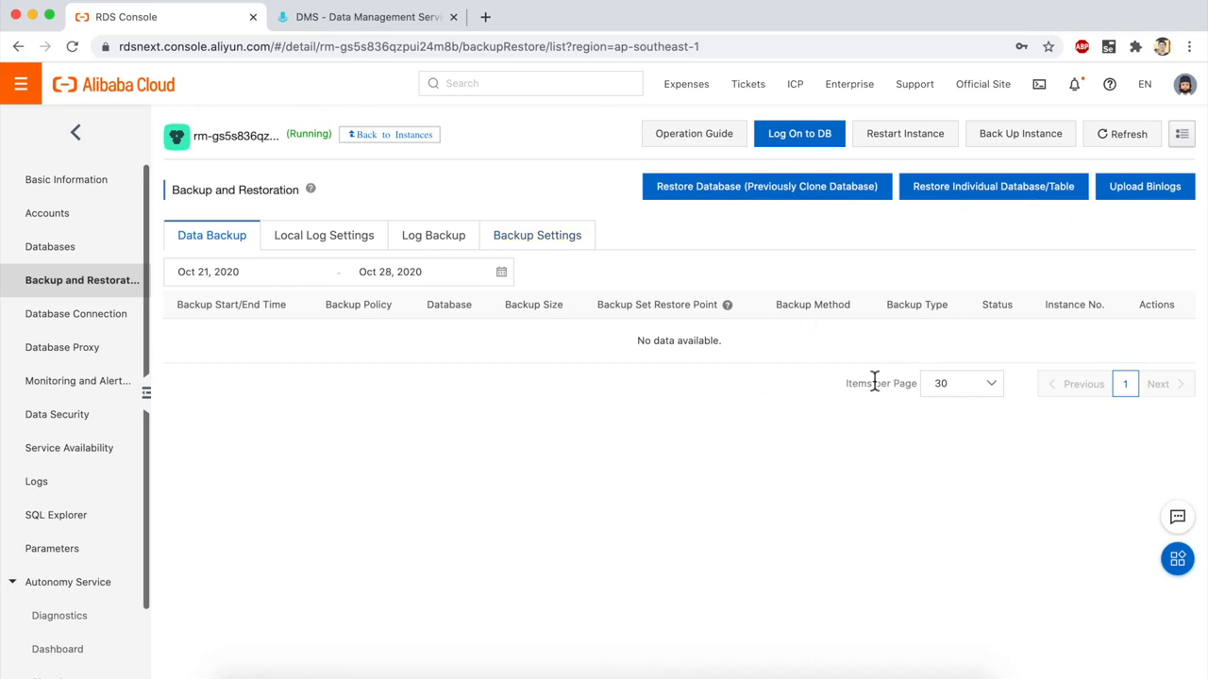
left_click(1014, 144)
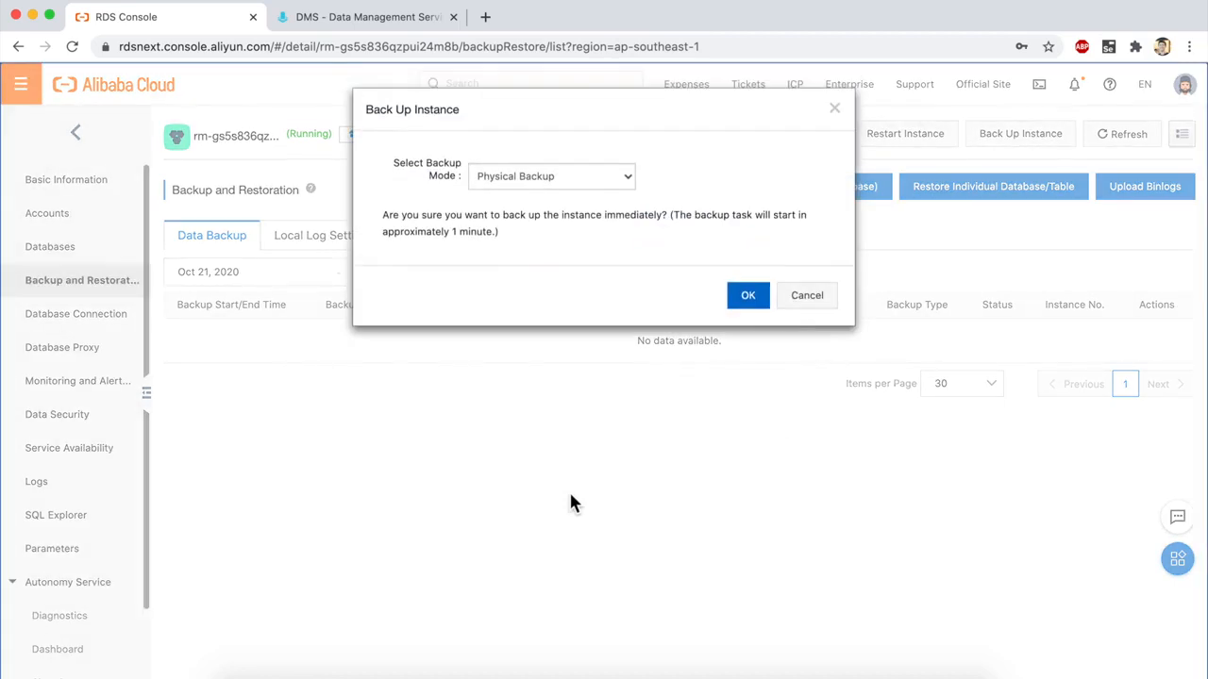
left_click(552, 177)
left_click(547, 175)
left_click(547, 175)
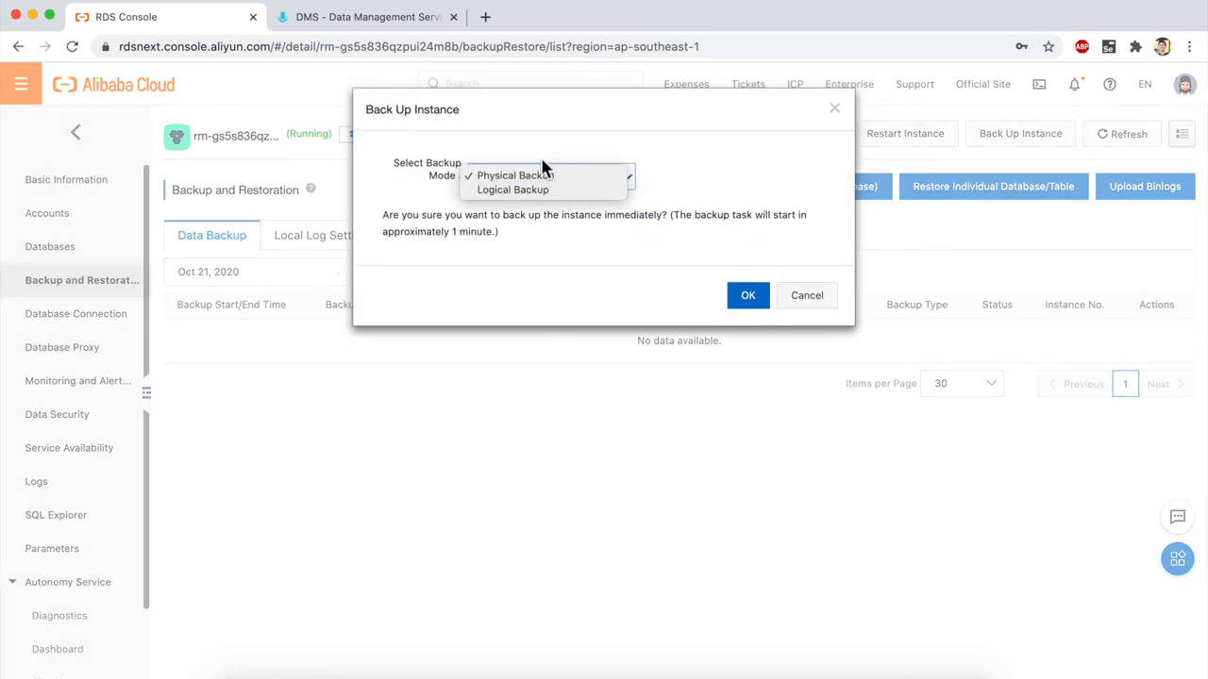
left_click(543, 151)
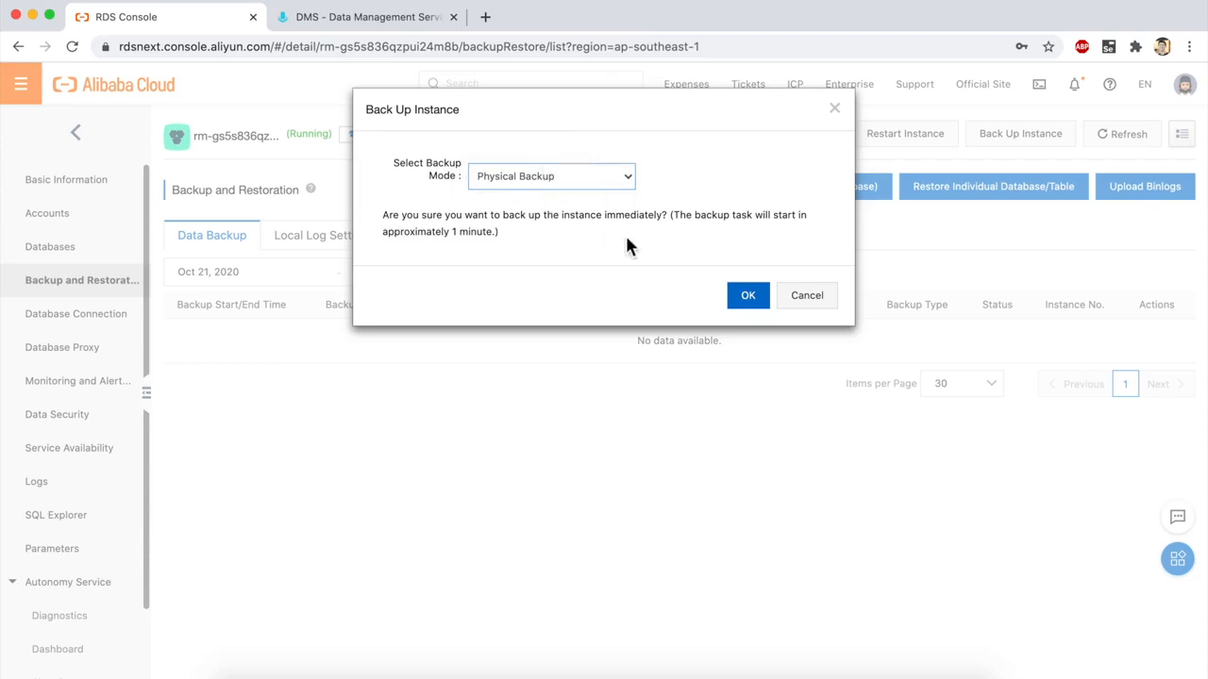
left_click(746, 298)
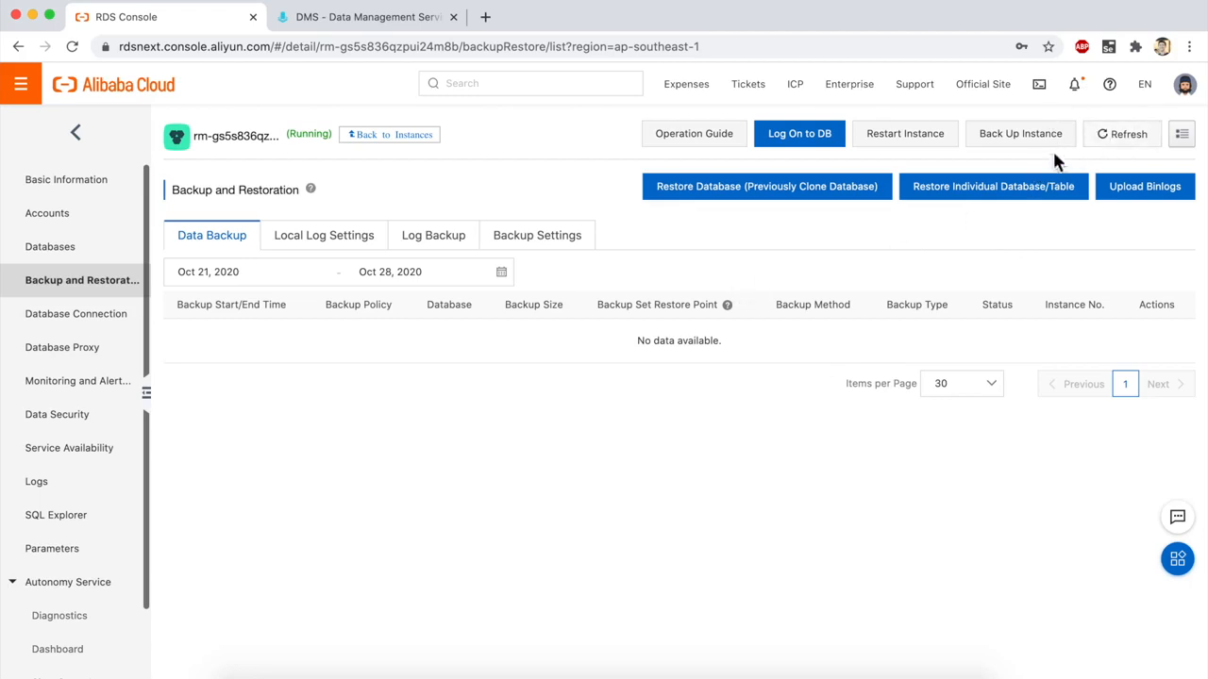
Step: Check the Temporary Backup Task's progress and refresh the instance page to examine the finished data backup's entry
left_click(1113, 144)
left_click(1186, 141)
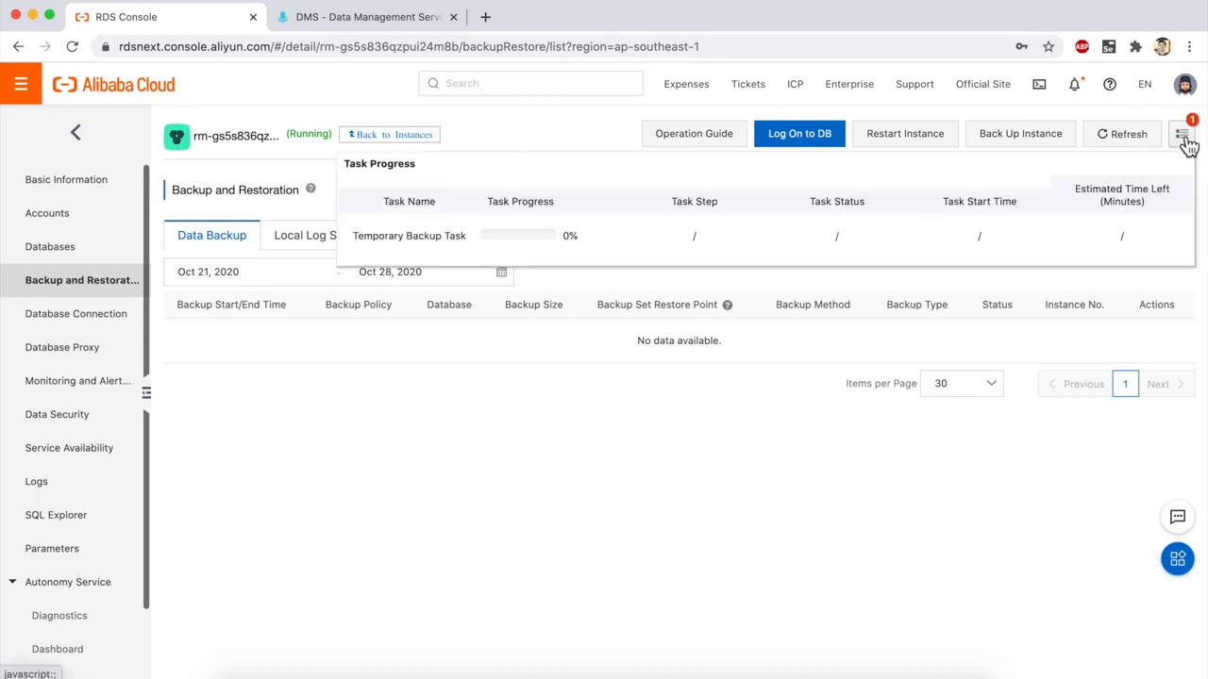
left_click(413, 236)
left_click(213, 241)
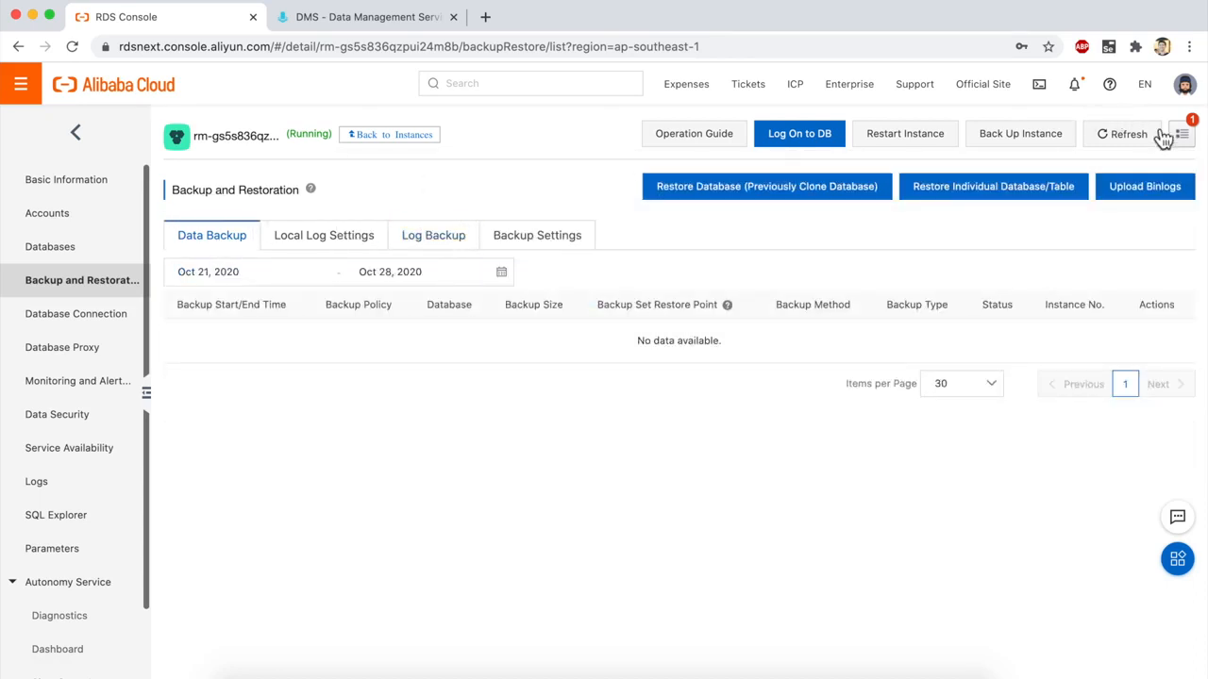
left_click(1181, 135)
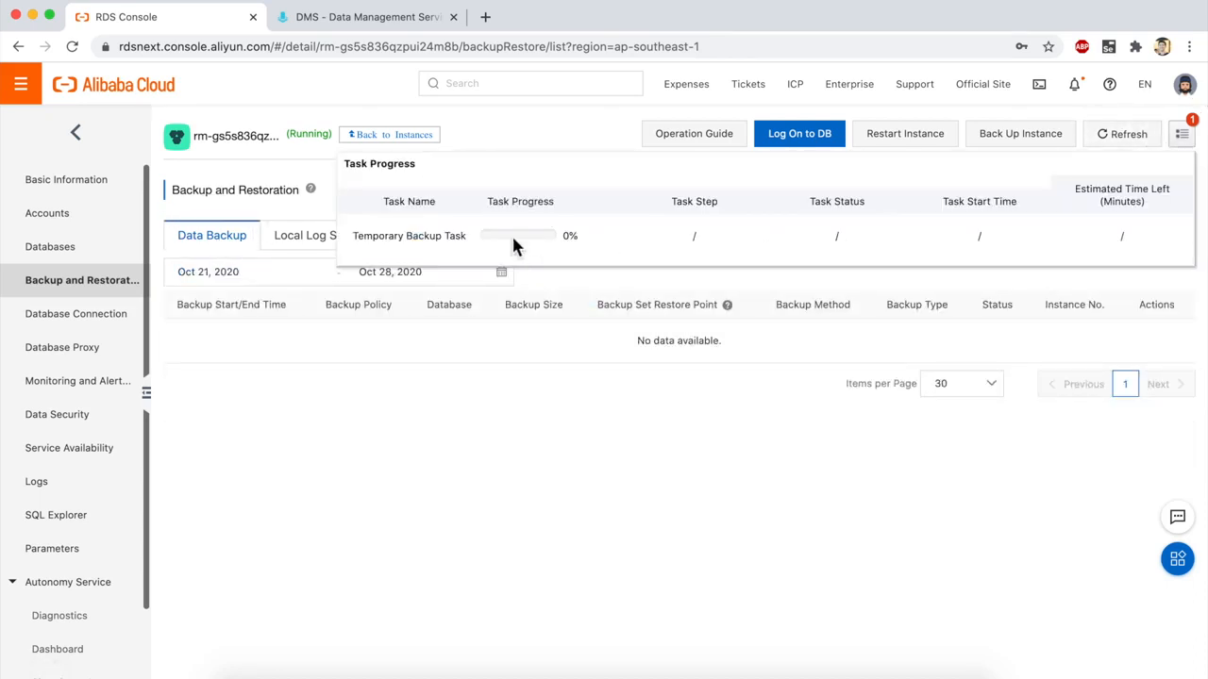
left_click(1111, 138)
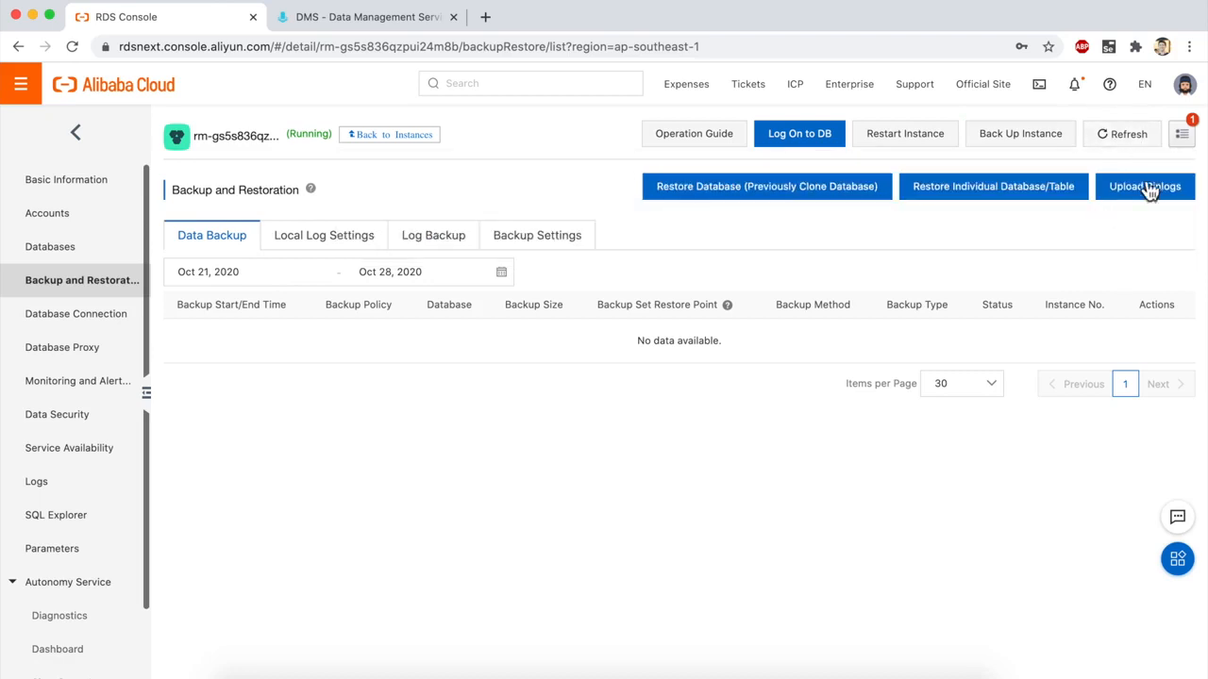
left_click(1122, 134)
left_click(1181, 135)
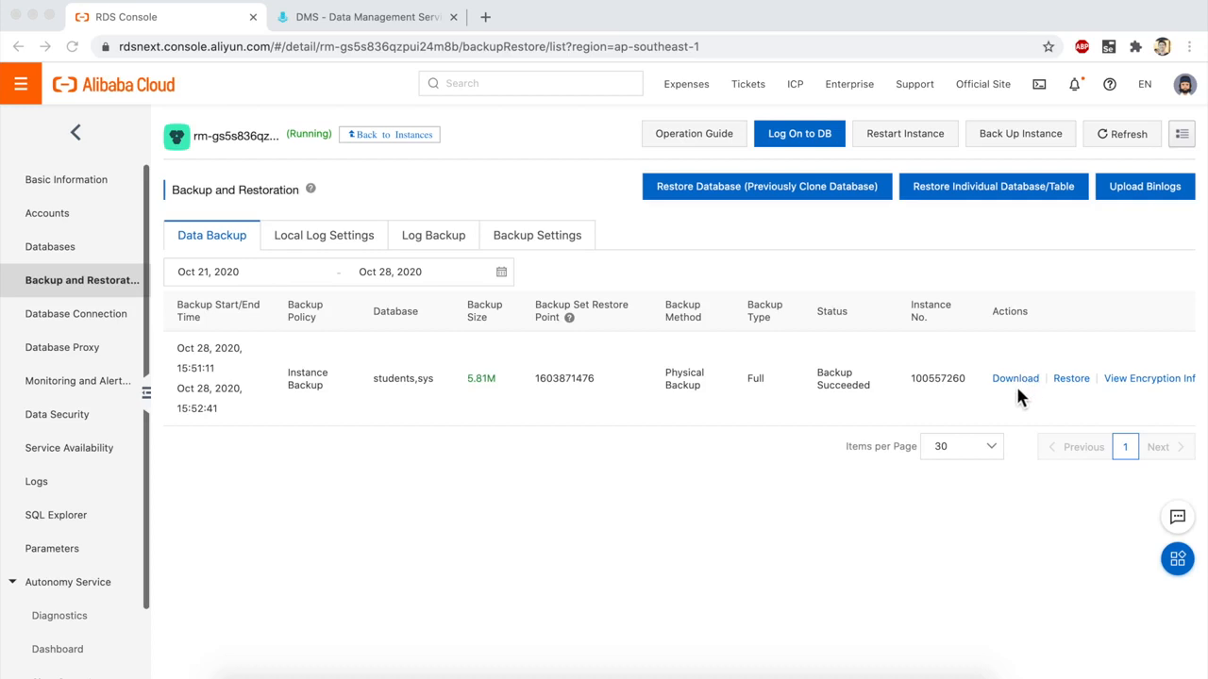
left_click(1002, 420)
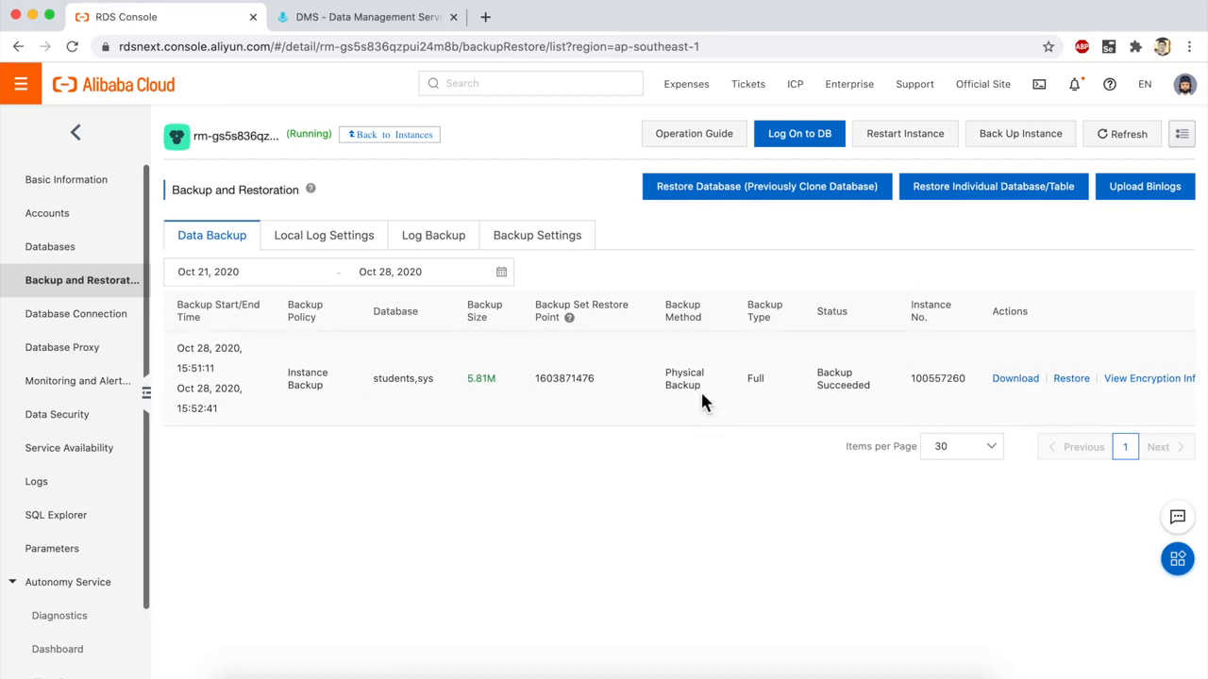
Step: Switch to DMS, run DROP TABLE `student_table`; in the students SQL console and refresh the table list
left_click(367, 19)
left_click(485, 292)
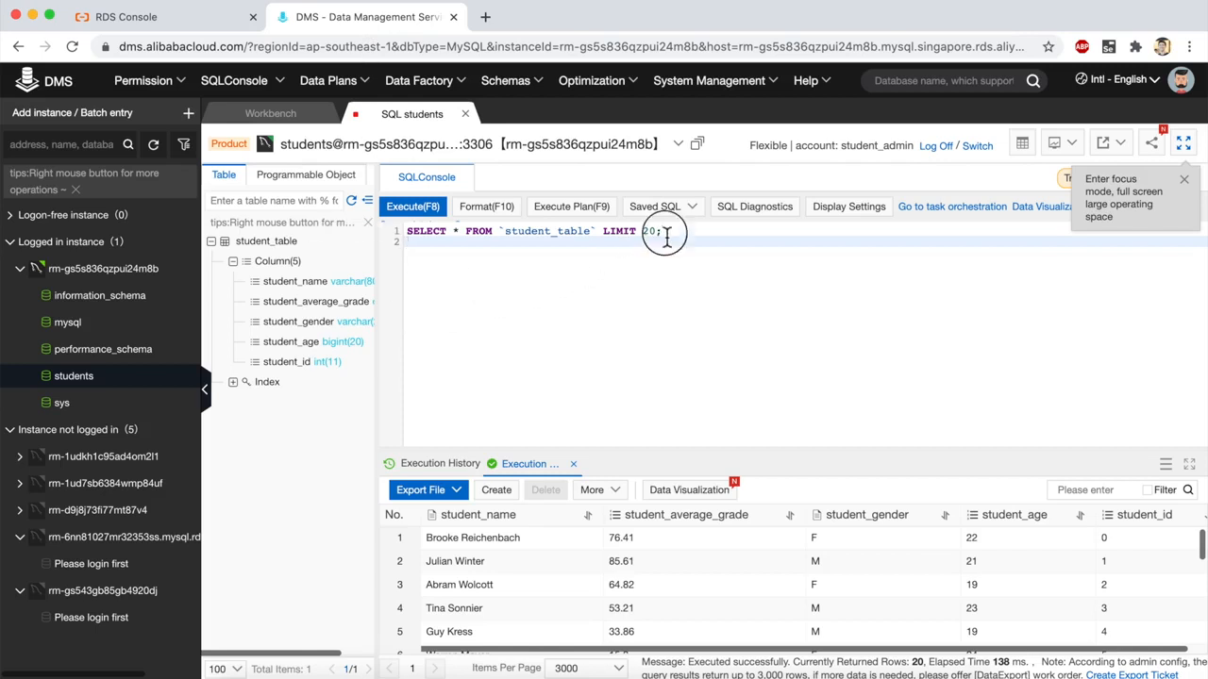
left_click_drag(663, 232, 355, 245)
type("DRO")
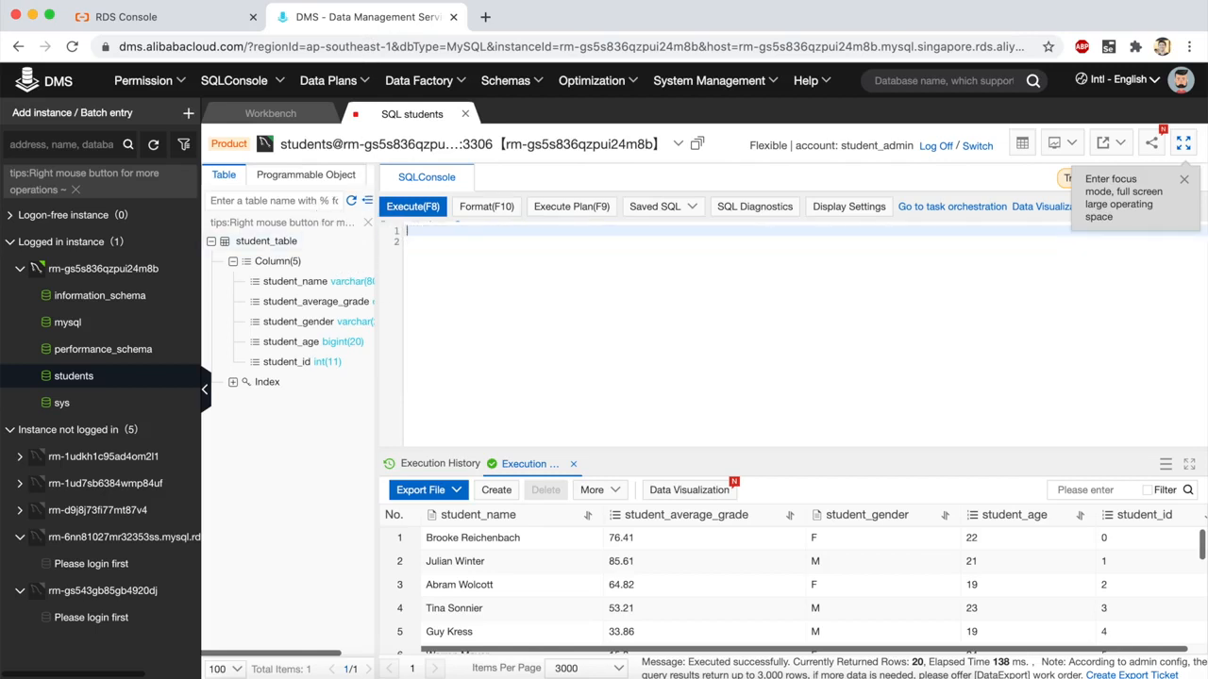
type("P TABLE")
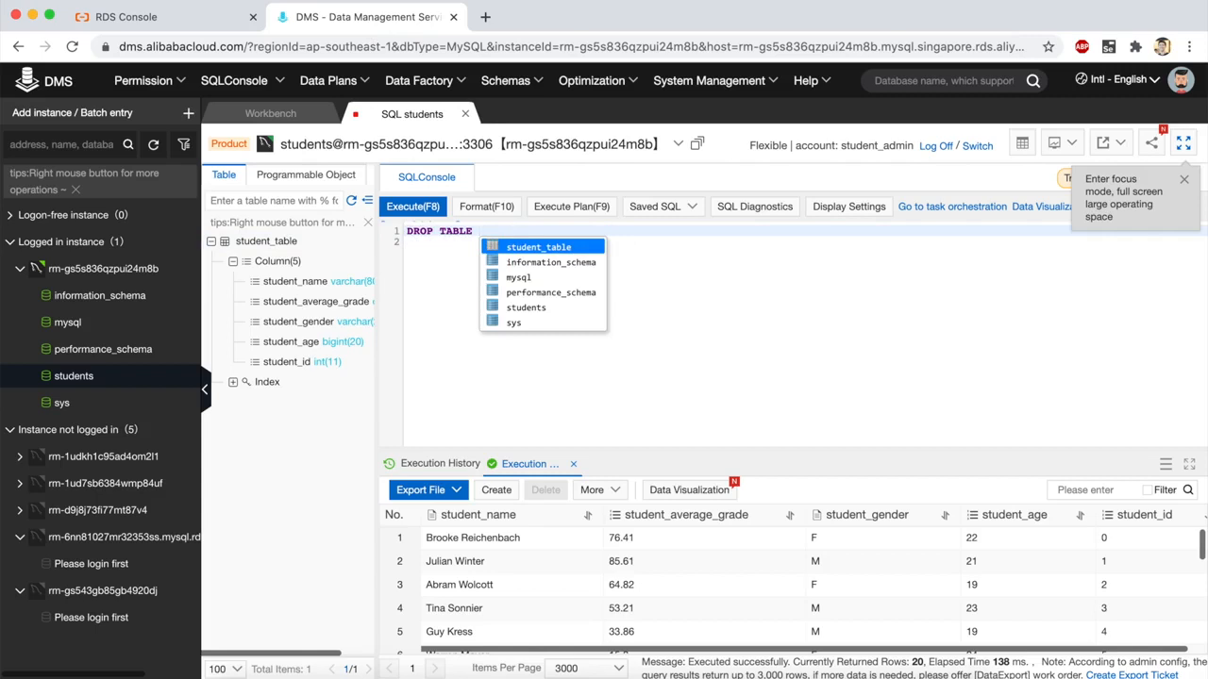
key("Return")
type(";")
left_click(412, 206)
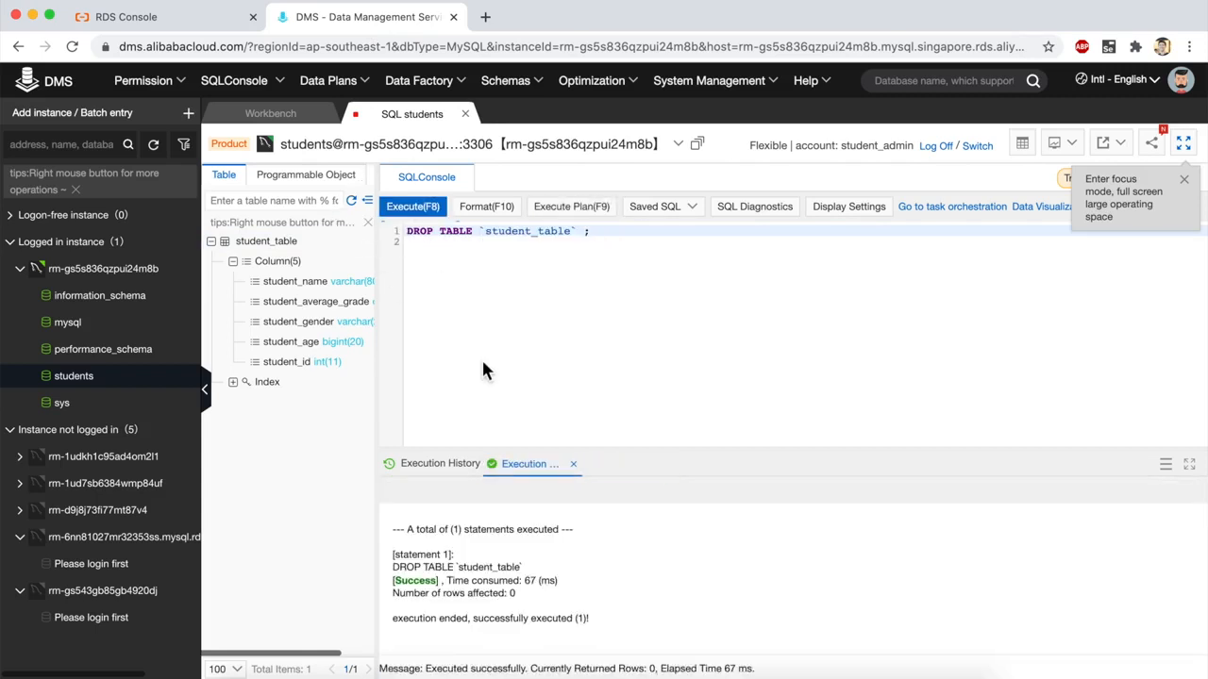
left_click(351, 200)
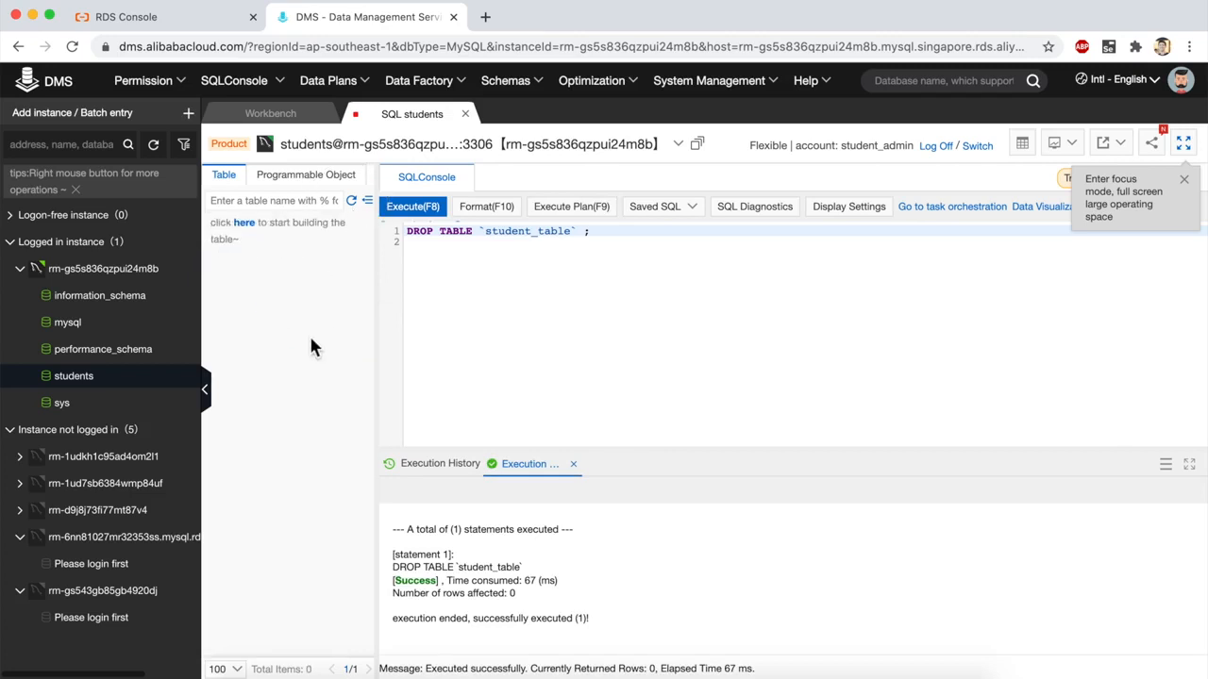
left_click(198, 19)
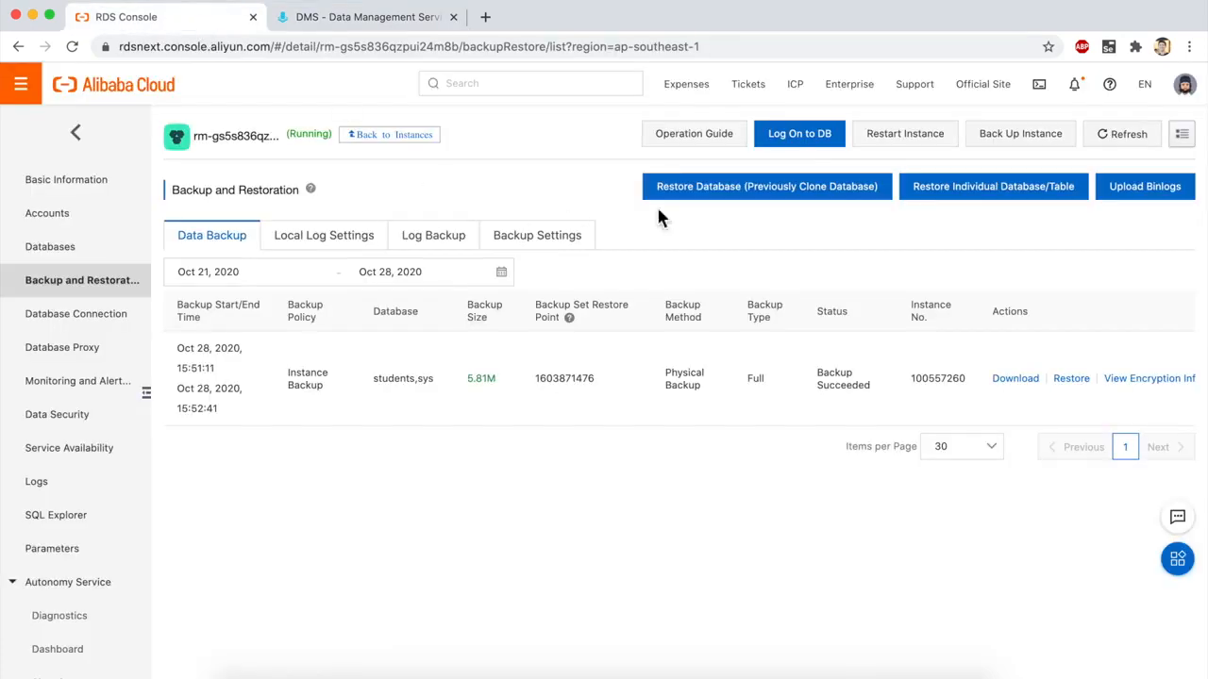
left_click(961, 208)
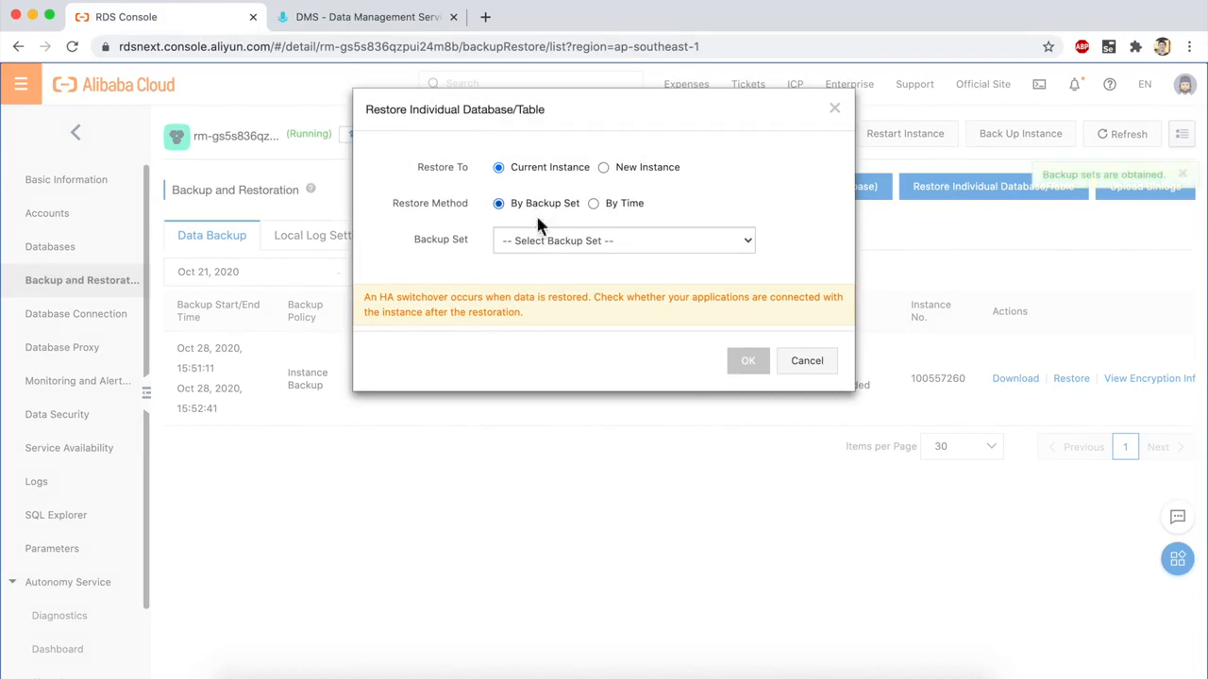
left_click(540, 239)
left_click(585, 257)
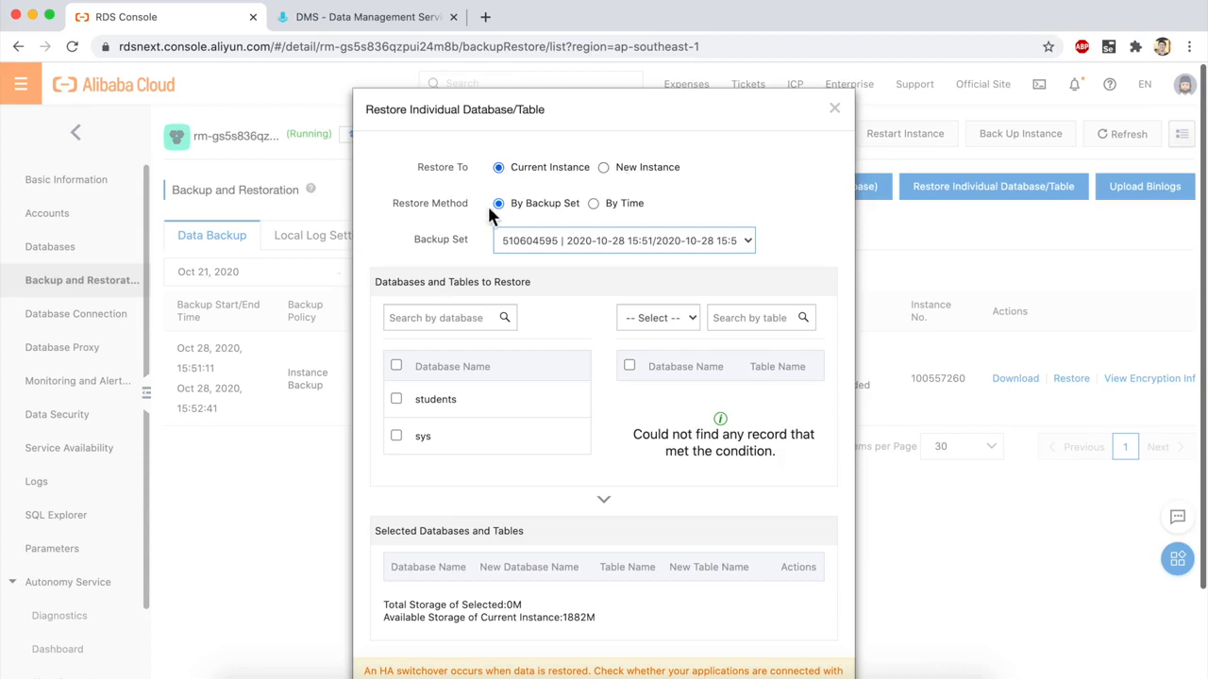
left_click(396, 399)
scroll(642, 484, "down", 3)
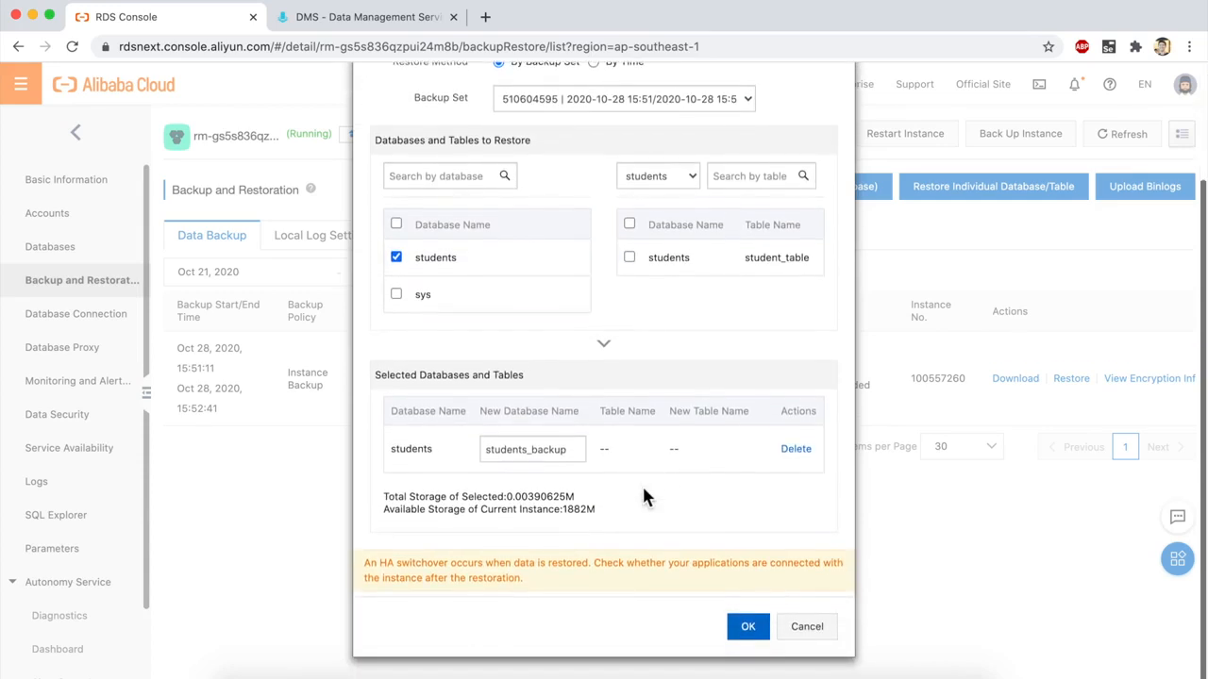
left_click(629, 258)
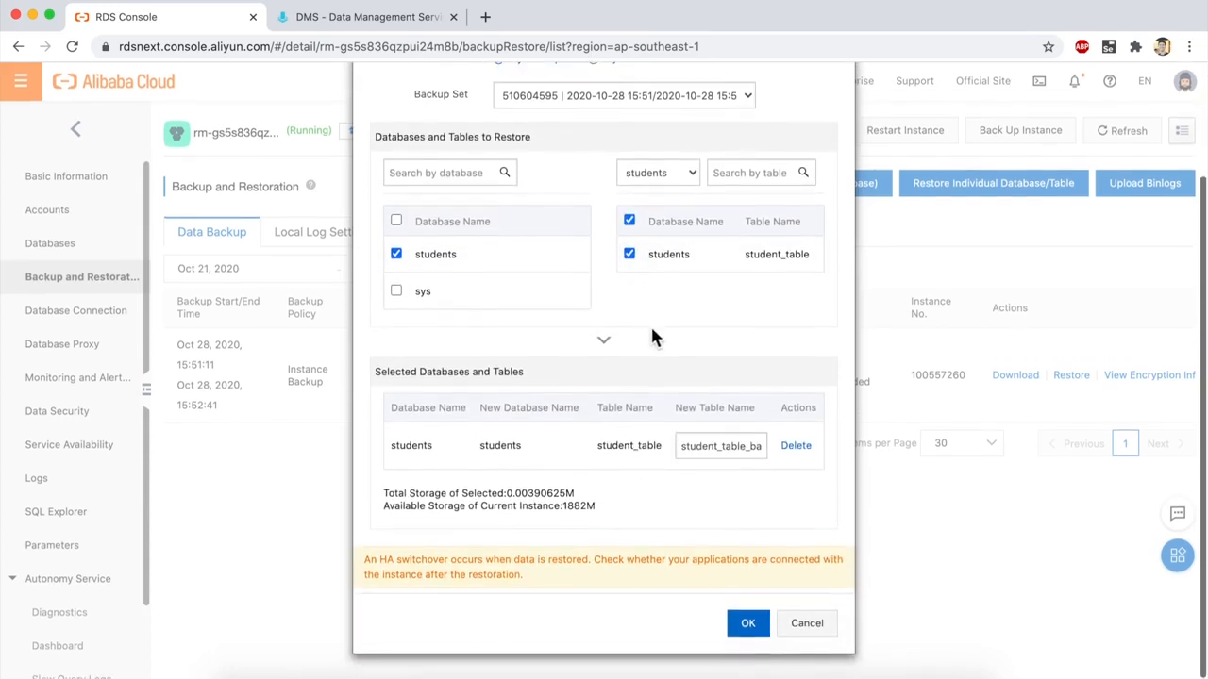
left_click(748, 628)
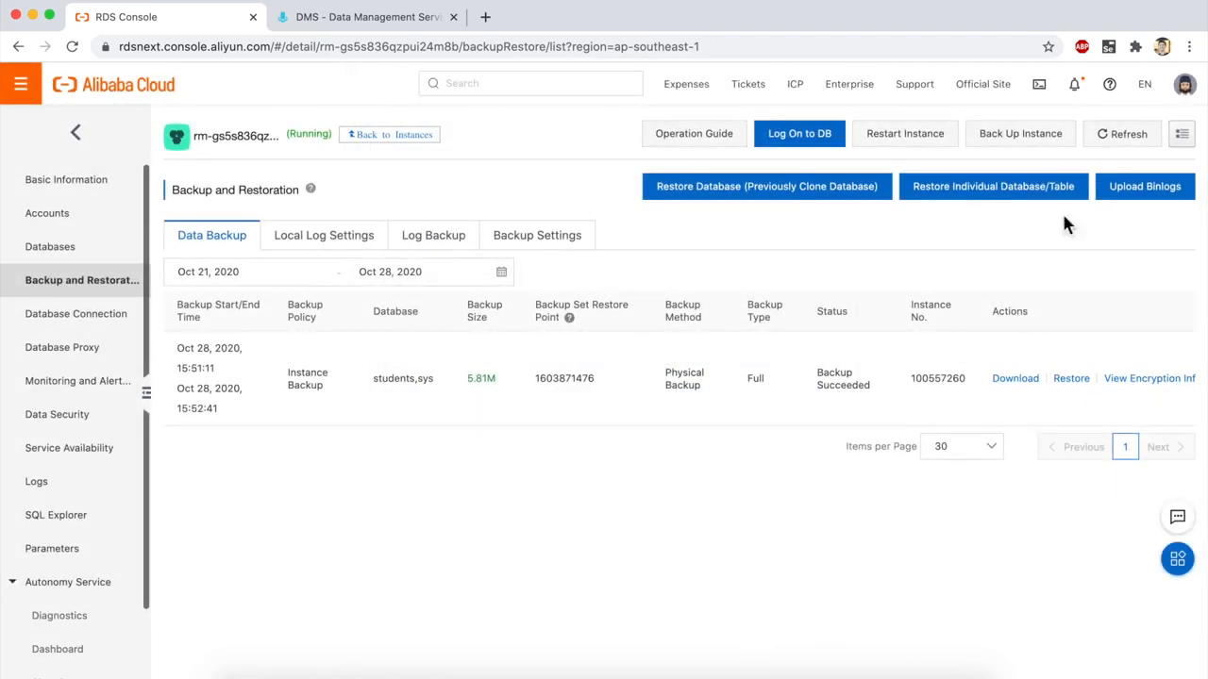
Step: Refresh the instance page and check the restore task's progress until the instance is running again
left_click(1123, 141)
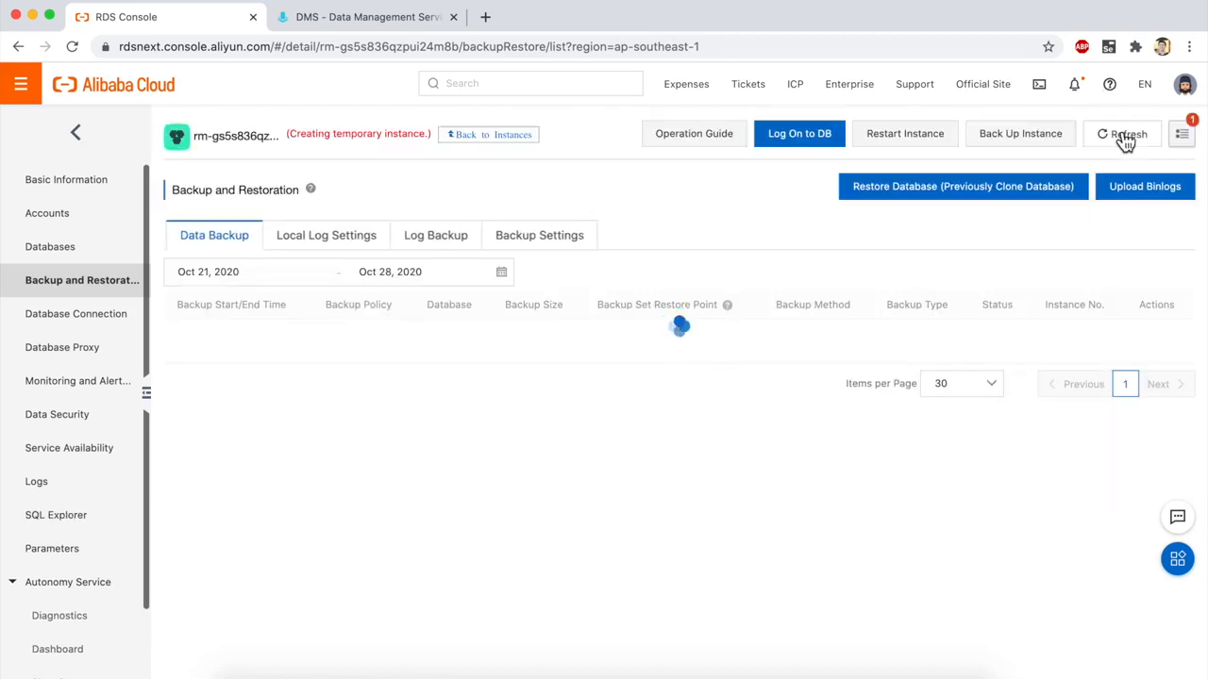
mouse_move(1193, 137)
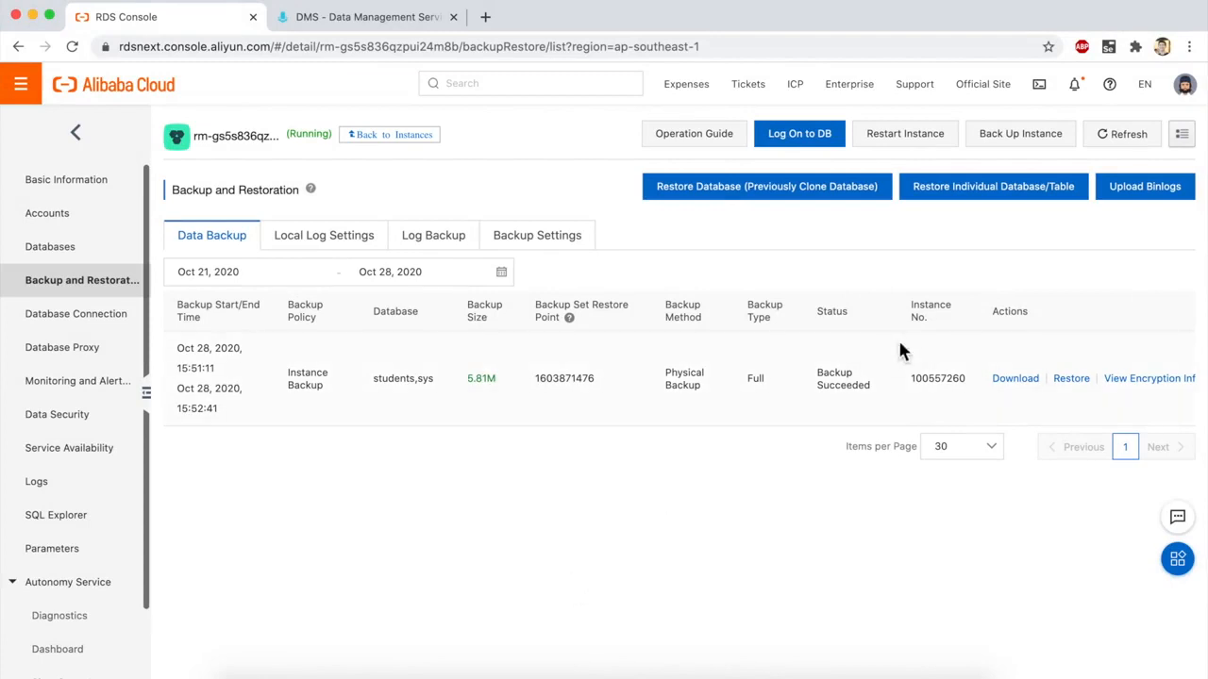
left_click(1180, 142)
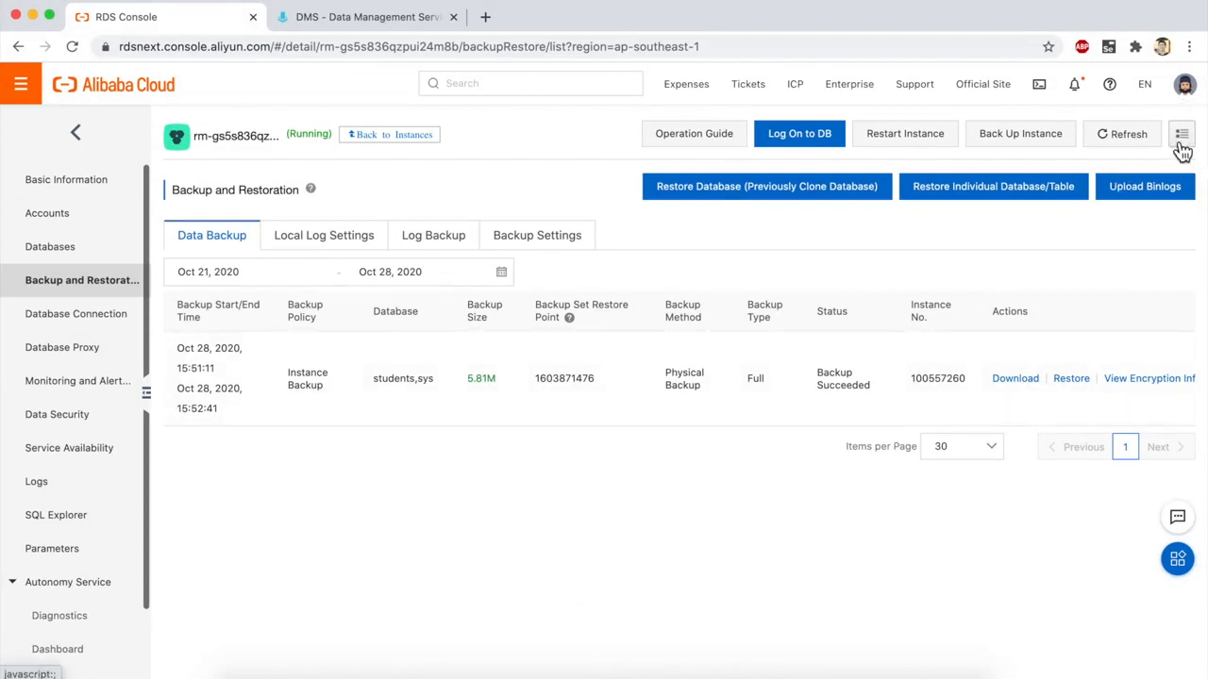
left_click(1180, 144)
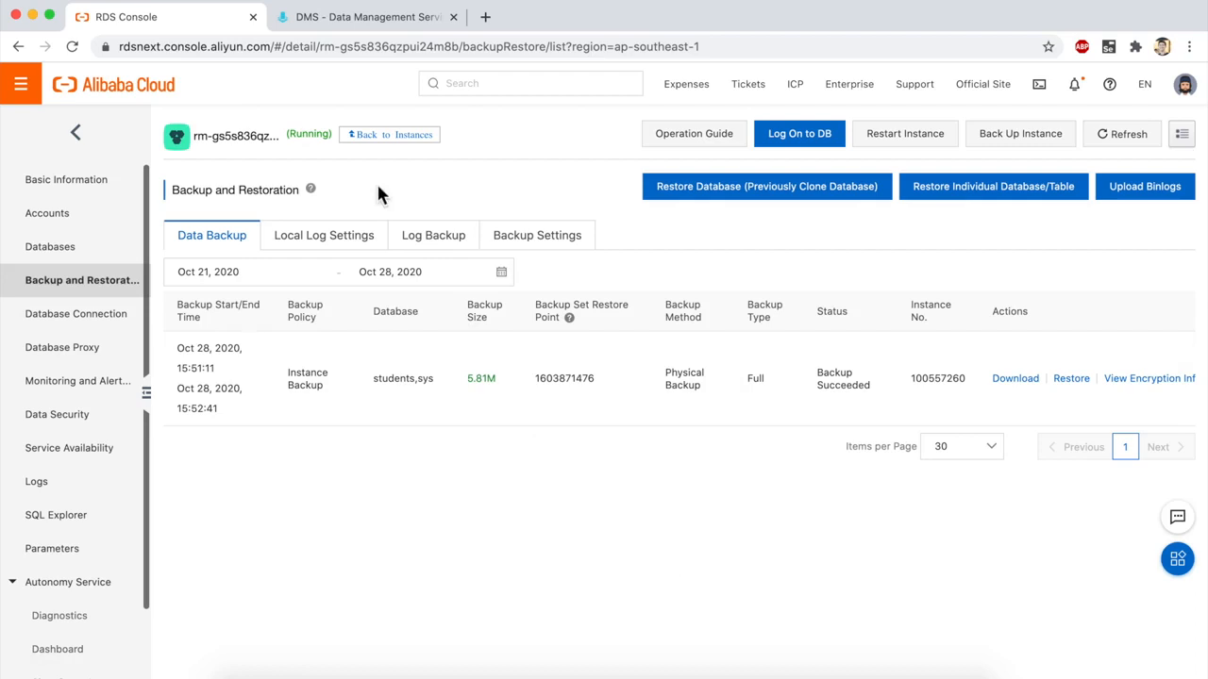
Step: Switch to DMS, refresh the students table list and expand the restored student_table_backup to view its columns
left_click(370, 17)
left_click(355, 203)
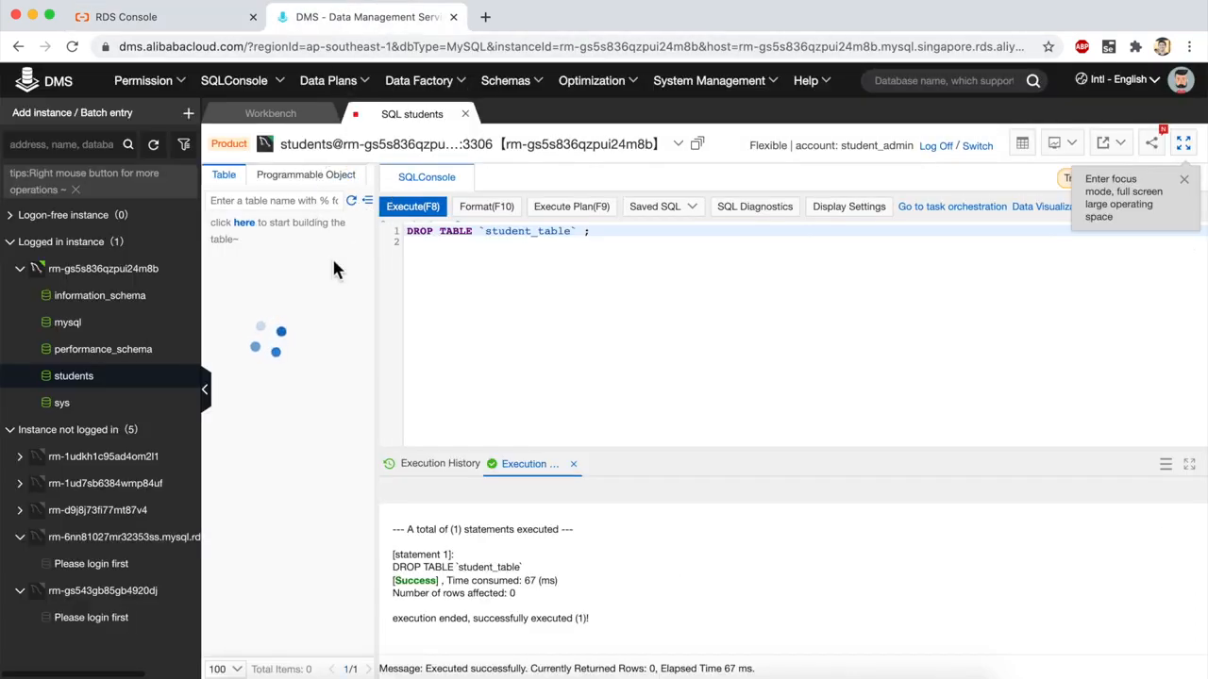
left_click(270, 246)
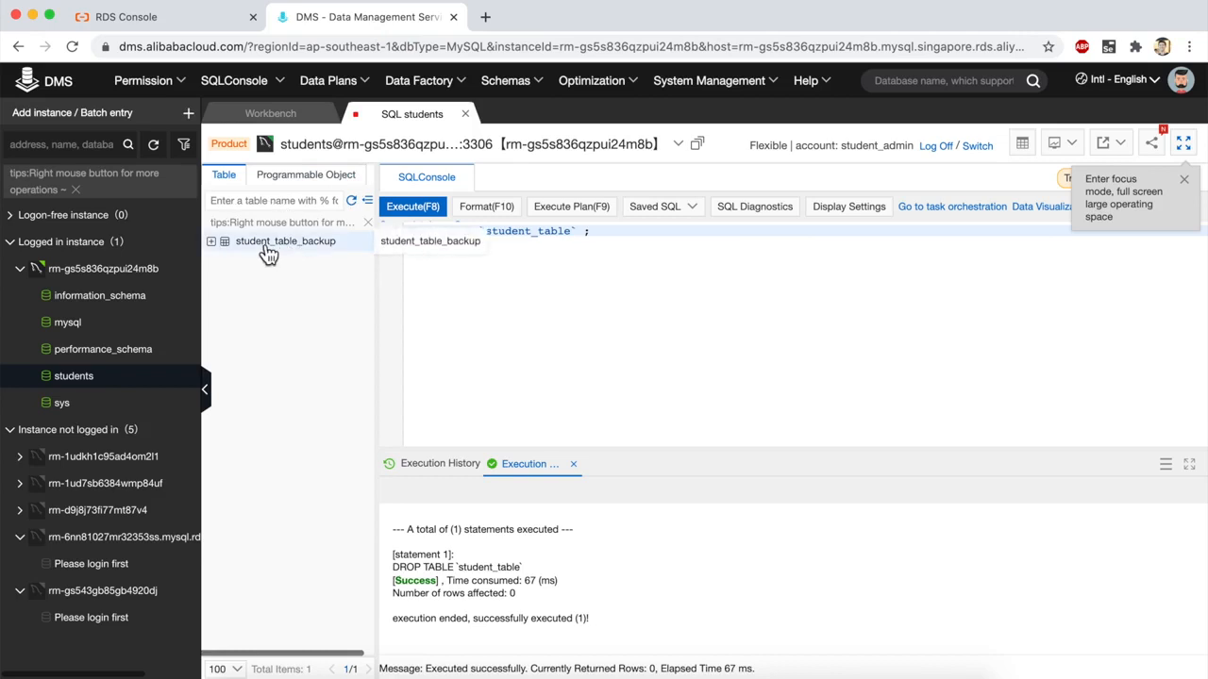
left_click(233, 260)
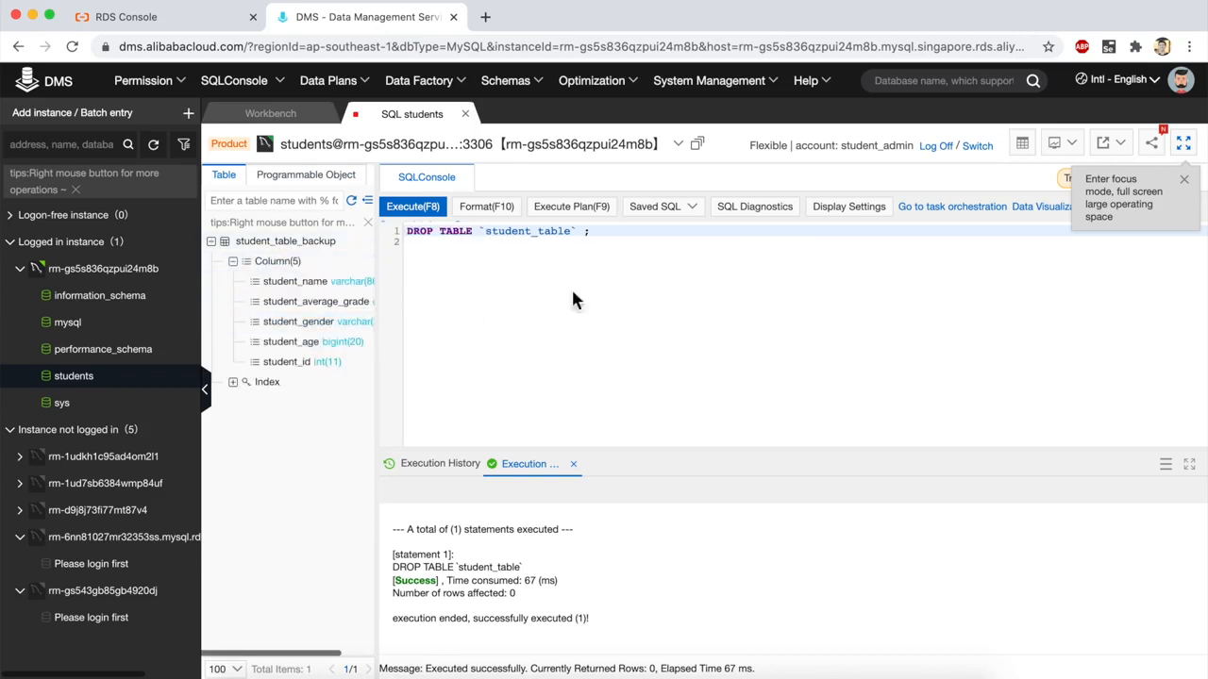
Step: Replace the statement in the students SQL console with SELECT * FROM student_table_backup LIMIT 10;, execute it and look through the returned rows
left_click_drag(591, 231, 387, 236)
key("BackSpace")
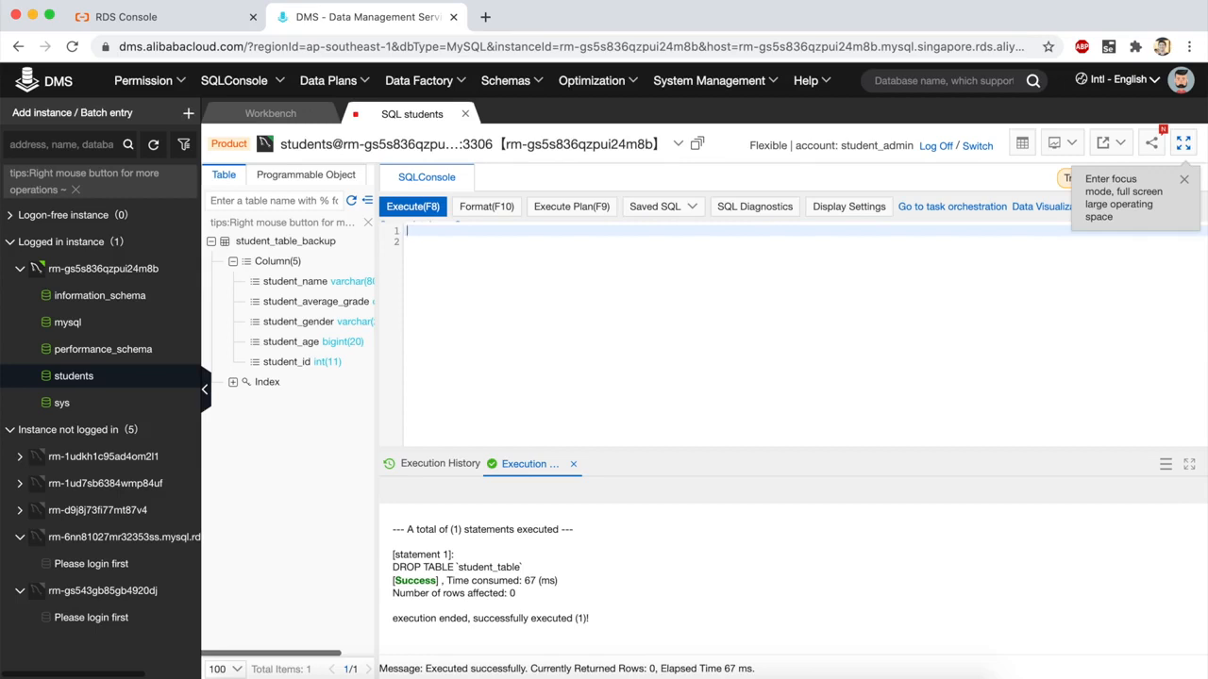
type("SEL")
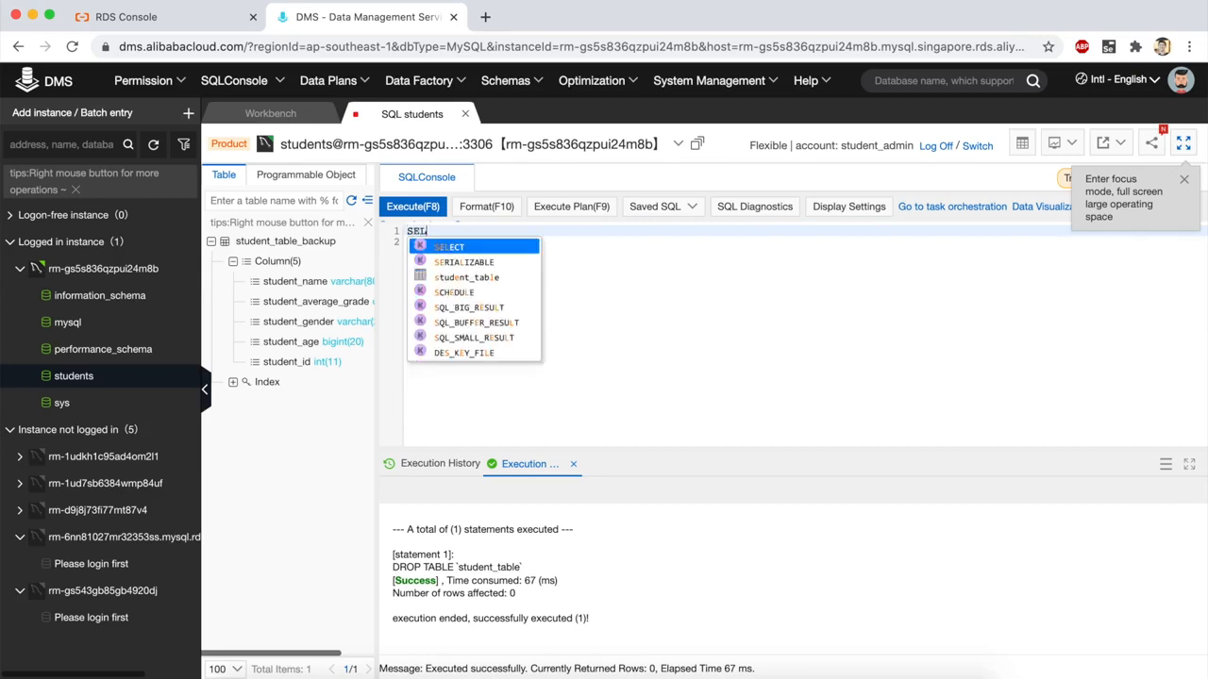
type("ECT * FROM ")
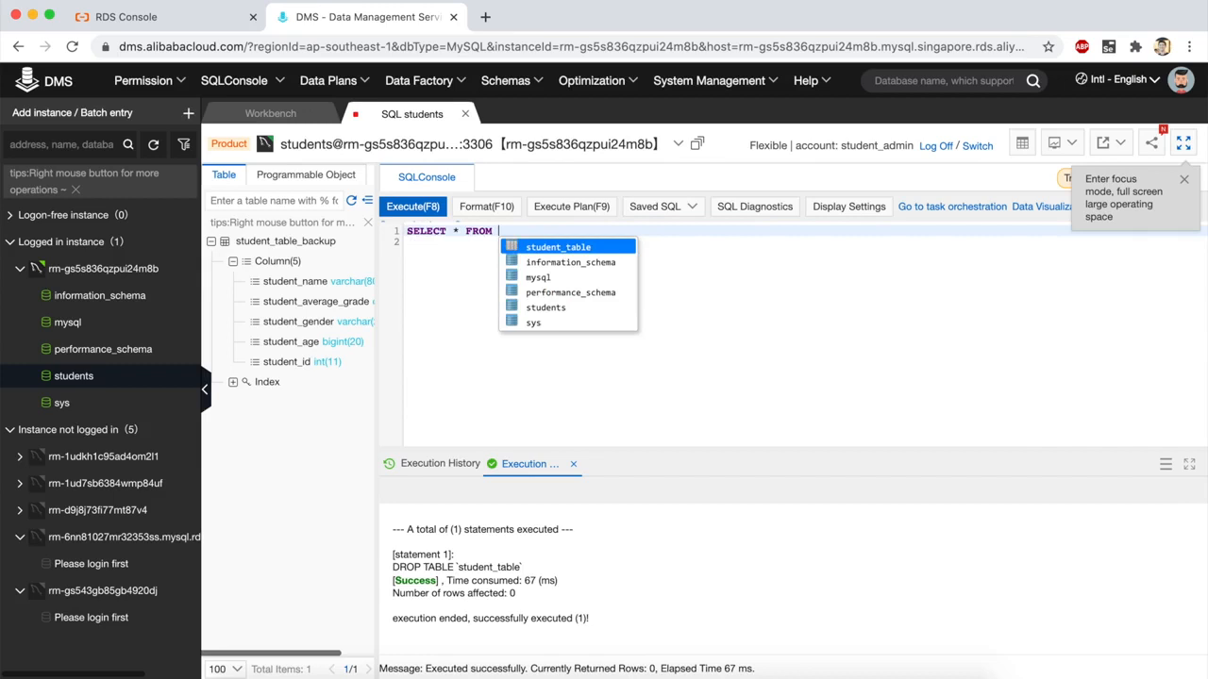
type("student_table_")
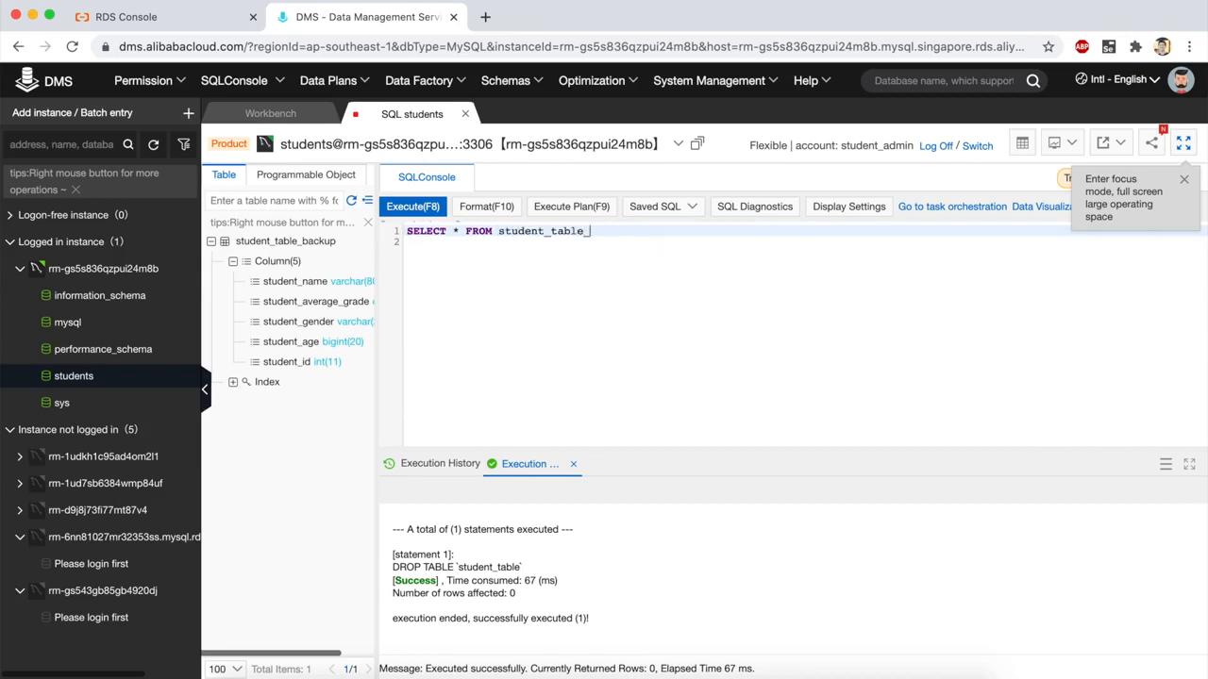
type("backup LIMI")
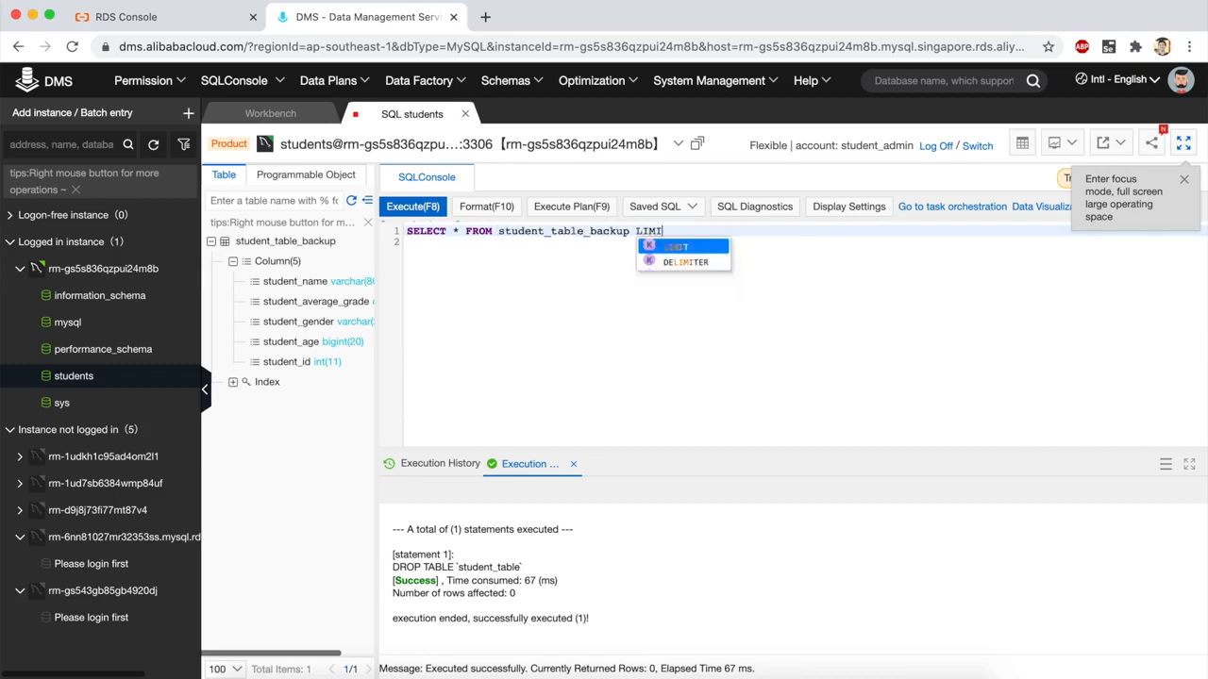
type("T 10;")
key("Return")
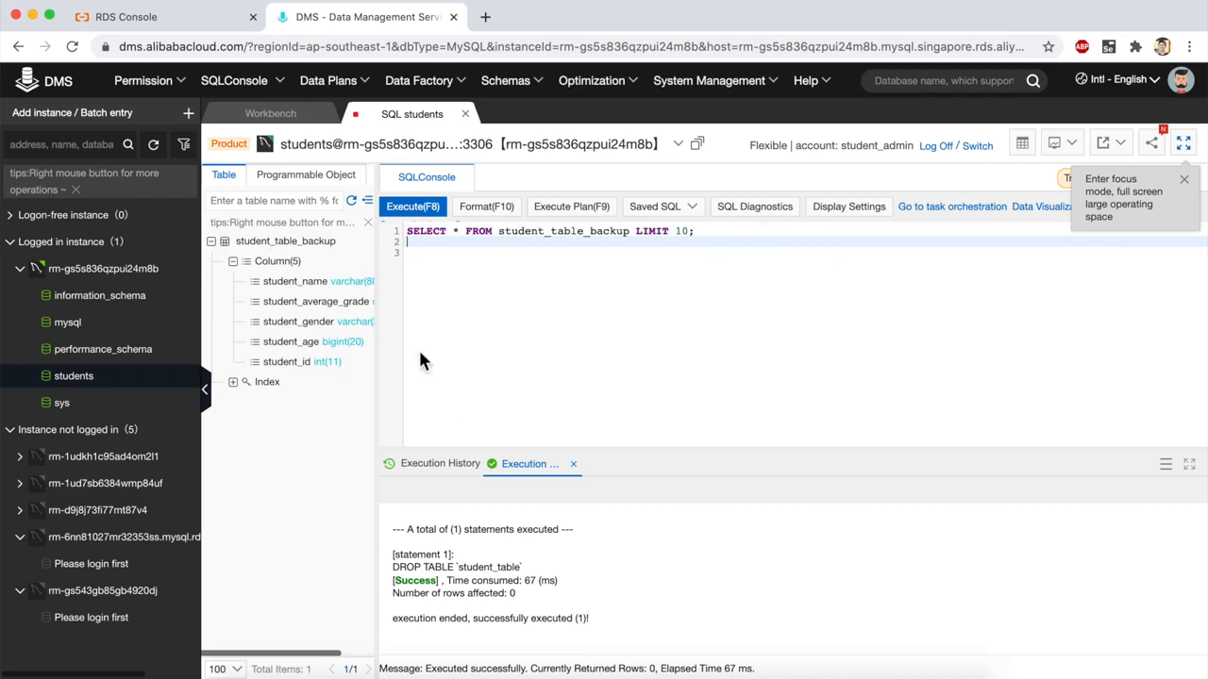
left_click(413, 206)
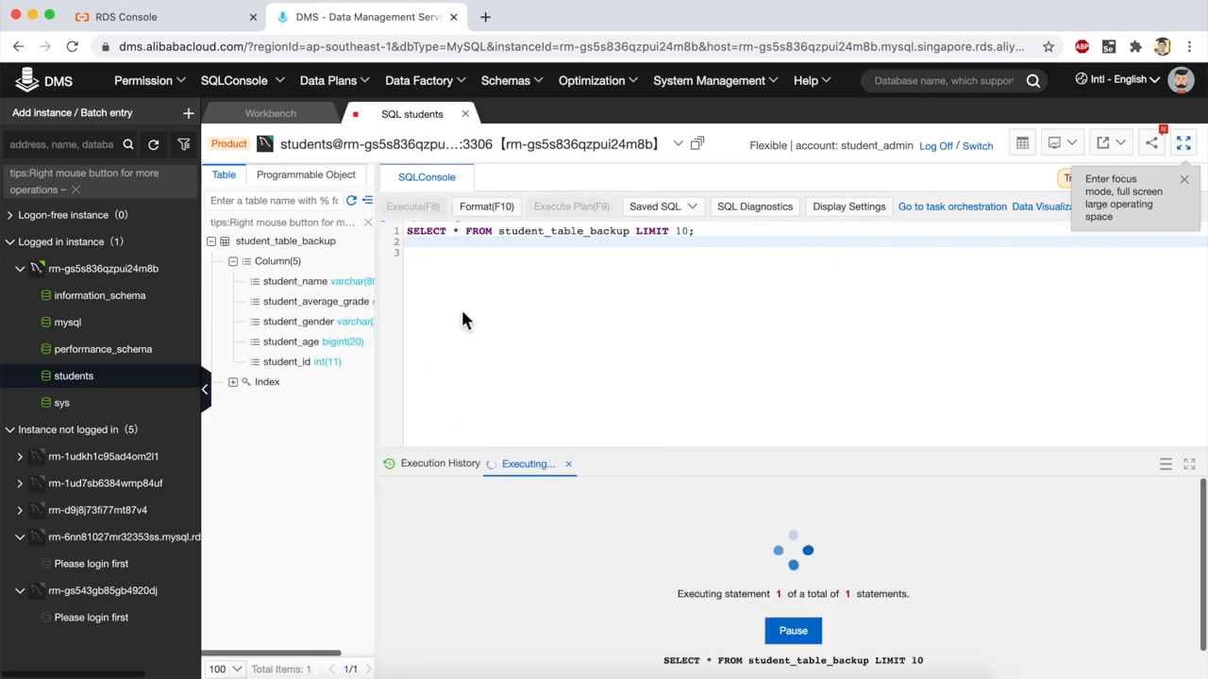
scroll(553, 563, "down", 2)
scroll(553, 562, "up", 2)
left_click(558, 325)
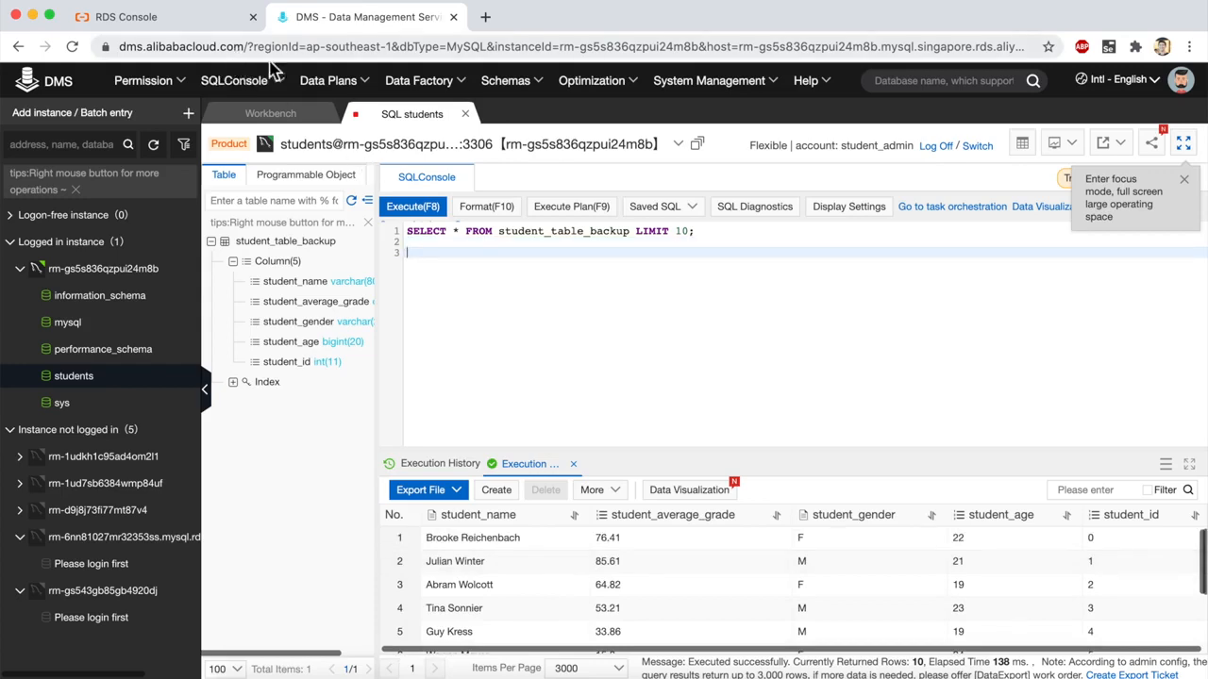
Step: Switch to the RDS Console, open Restore Database (Previously Clone Database) to view its basic configurations, and return to the instance's Backup and Restoration page
left_click(173, 20)
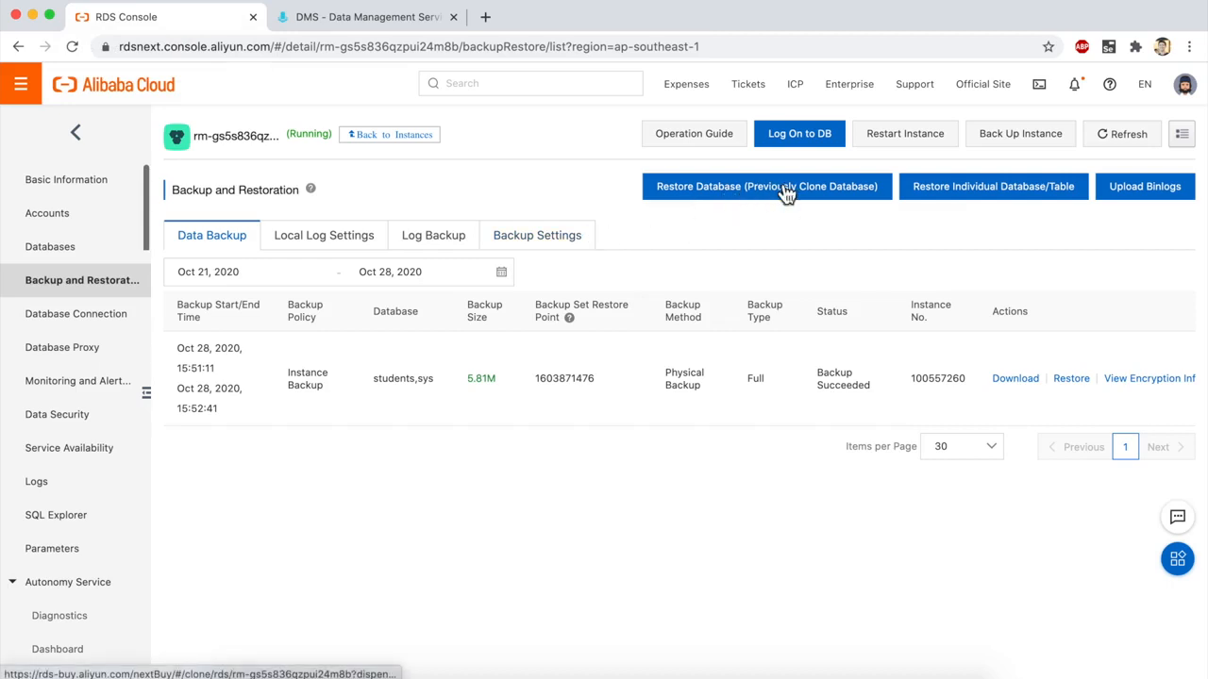
left_click(734, 188)
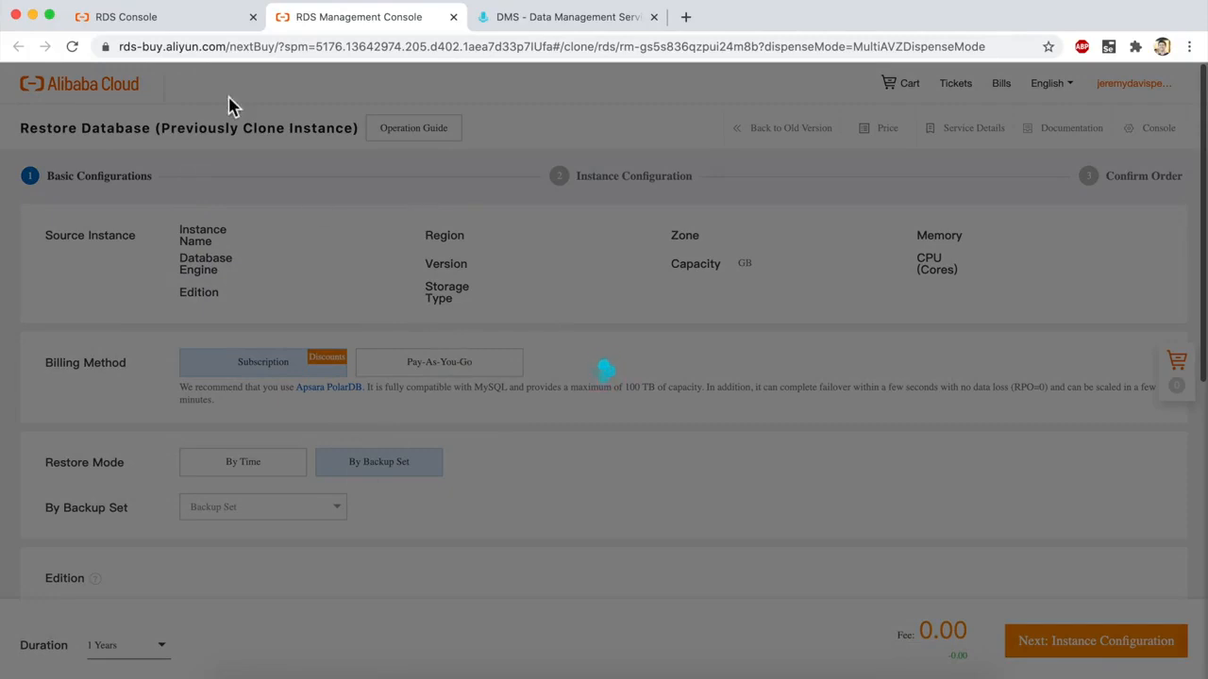
left_click(187, 23)
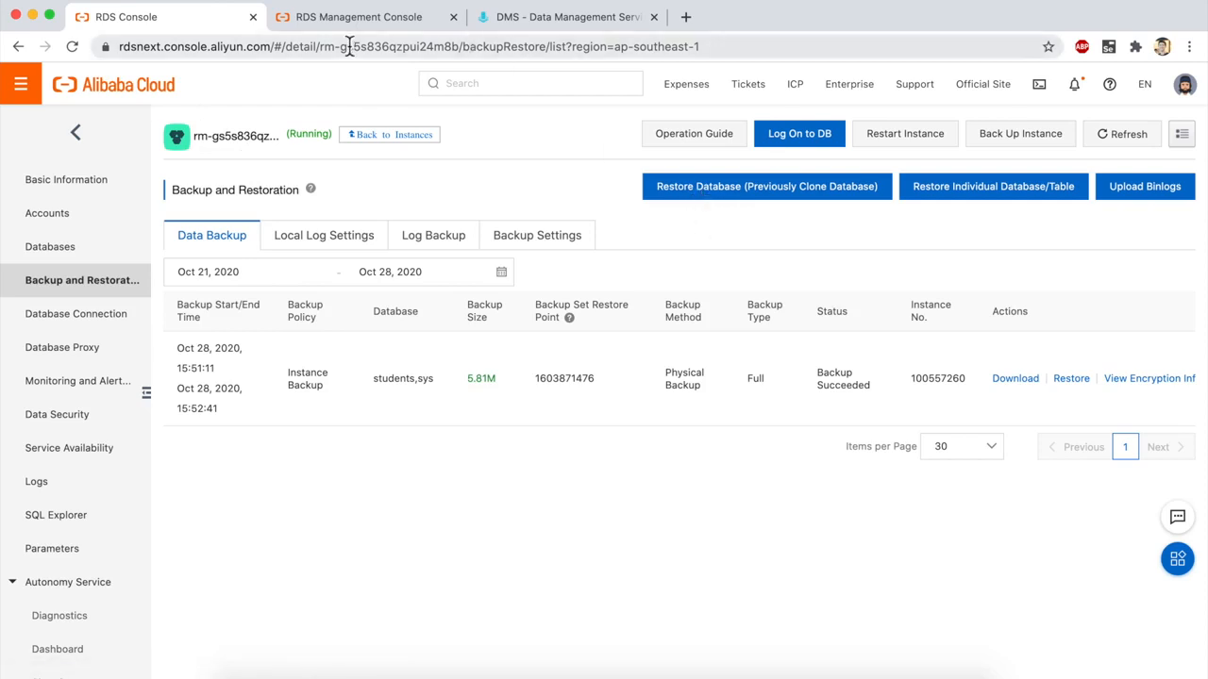
left_click(347, 17)
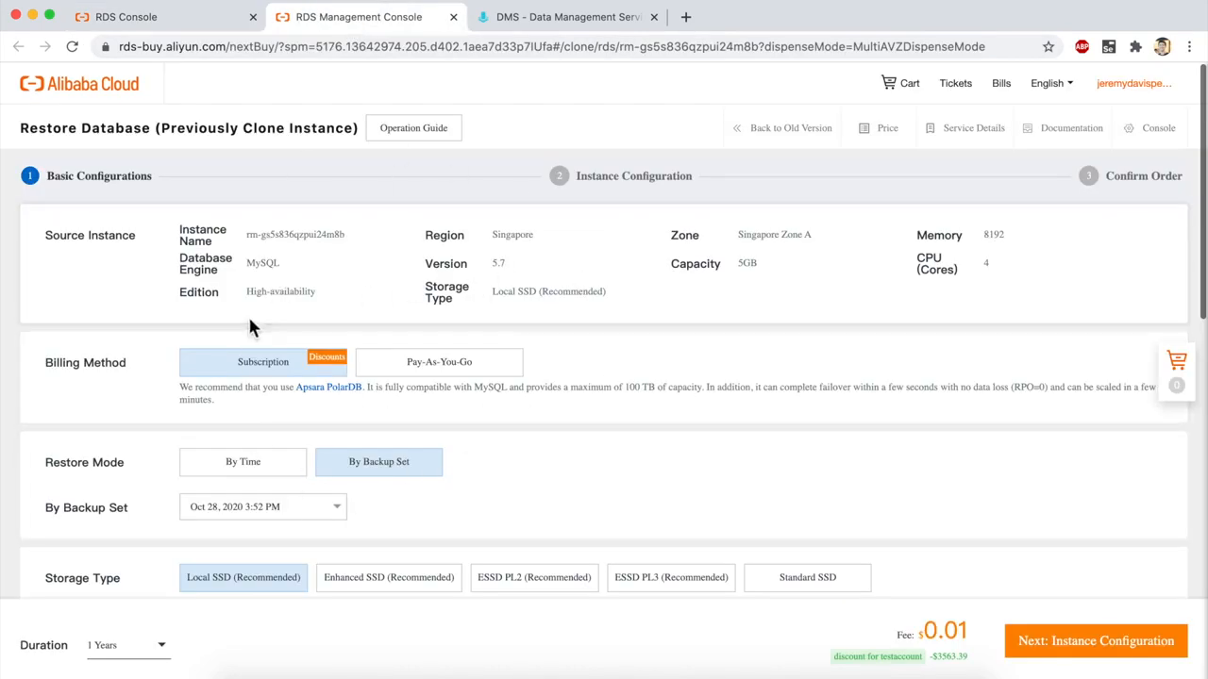
left_click(179, 18)
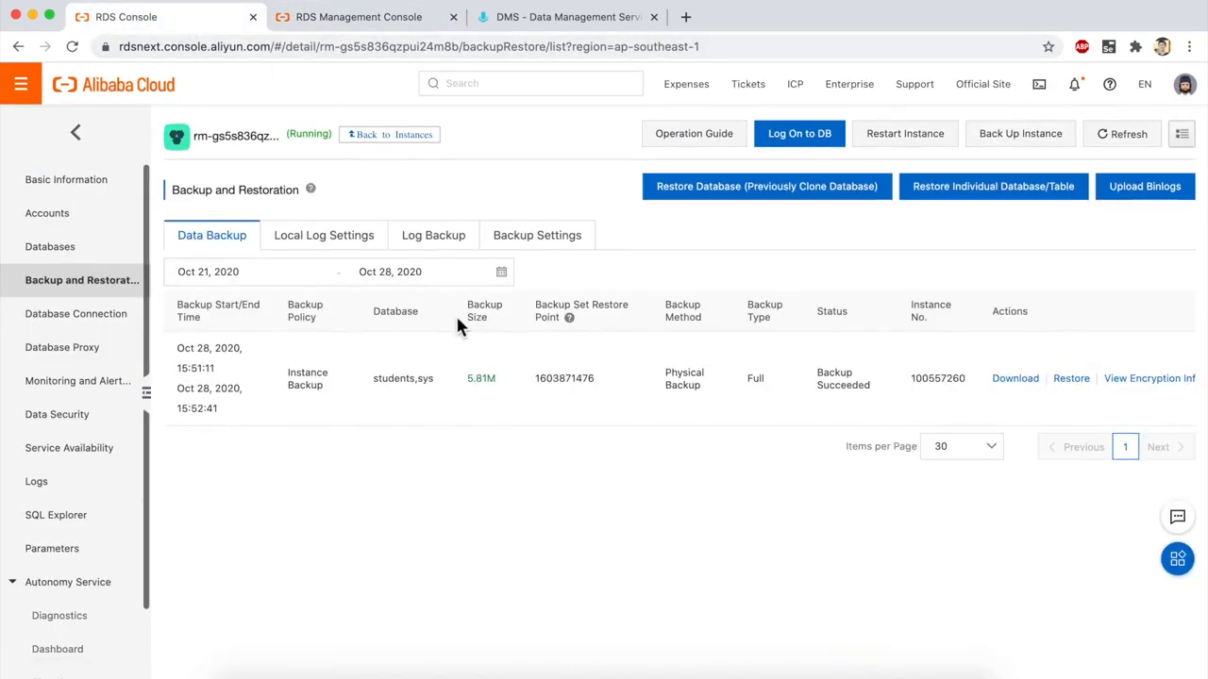